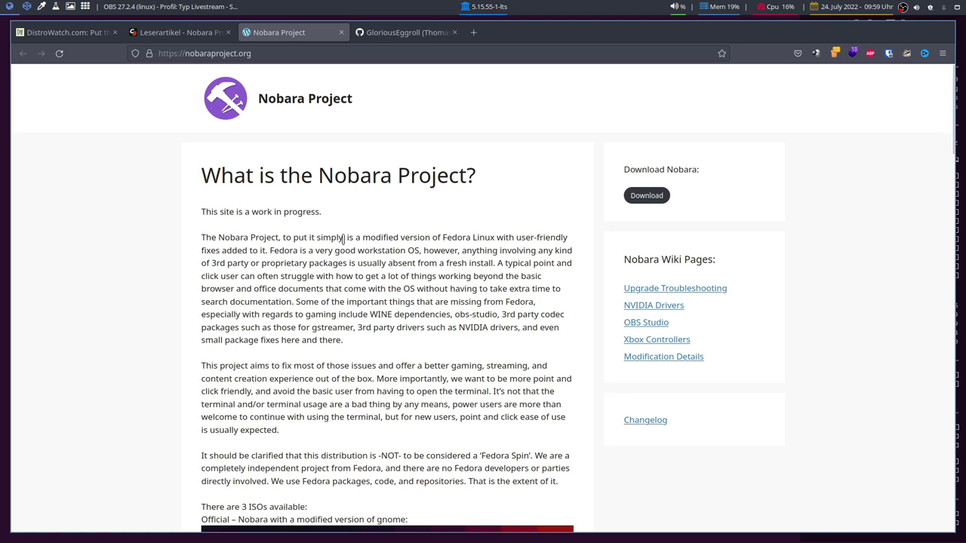
Look over the GloriousEggroll GitHub profile tab, briefly selecting the username.
{"action": "scroll", "coordinate": [342, 240], "scroll_direction": "down", "scroll_amount": 4}
{"action": "scroll", "coordinate": [342, 239], "scroll_direction": "up", "scroll_amount": 4}
{"action": "left_click", "coordinate": [419, 31]}
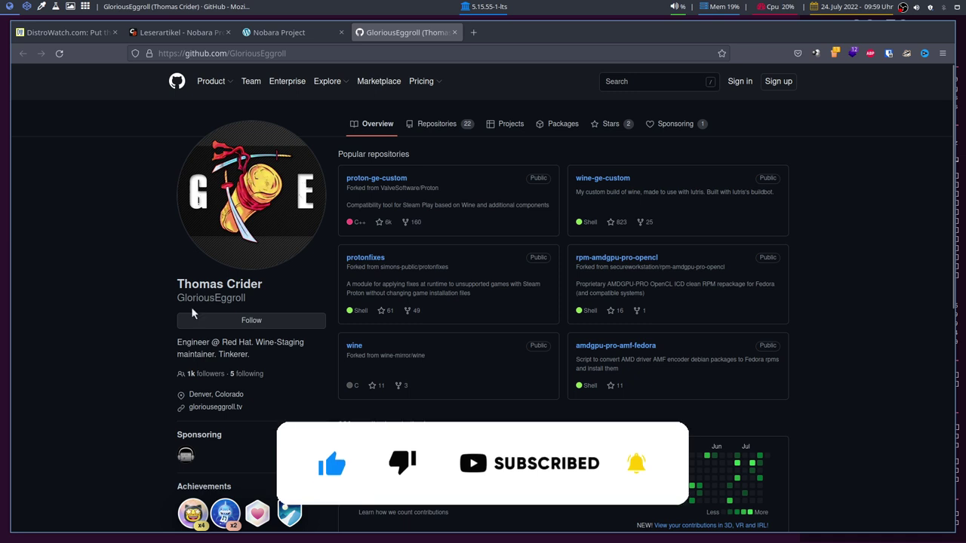
{"action": "double_click", "coordinate": [210, 297]}
{"action": "left_click", "coordinate": [142, 307]}
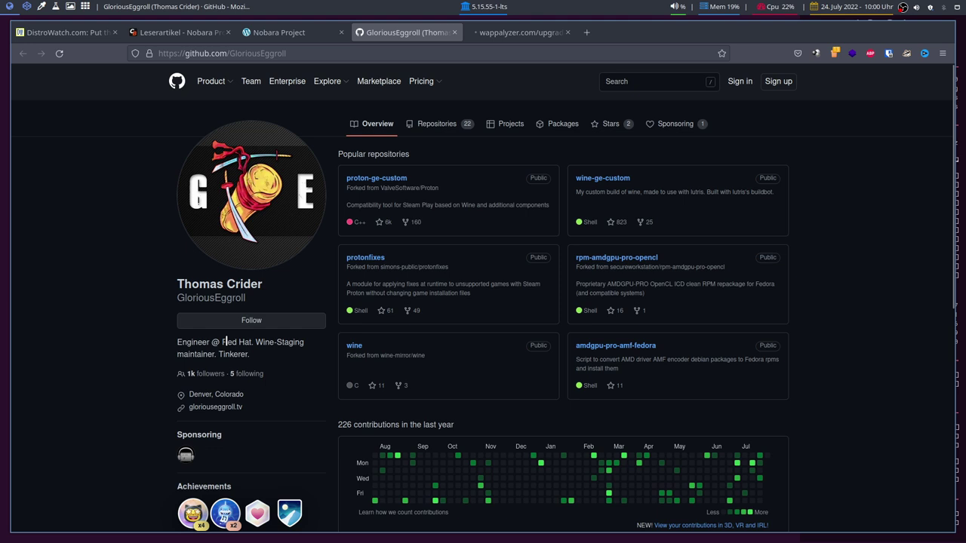
Revisit the Nobara Project homepage and the GloriousEggroll GitHub profile, ending on the homepage.
{"action": "left_click", "coordinate": [279, 33]}
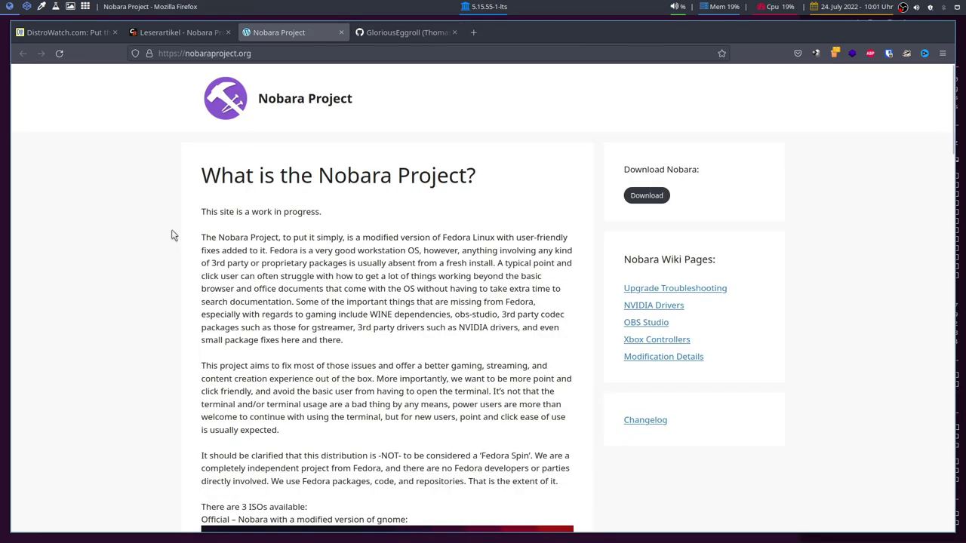
{"action": "scroll", "coordinate": [345, 304], "scroll_direction": "down", "scroll_amount": 2}
{"action": "scroll", "coordinate": [346, 317], "scroll_direction": "up", "scroll_amount": 3}
{"action": "left_click", "coordinate": [400, 33]}
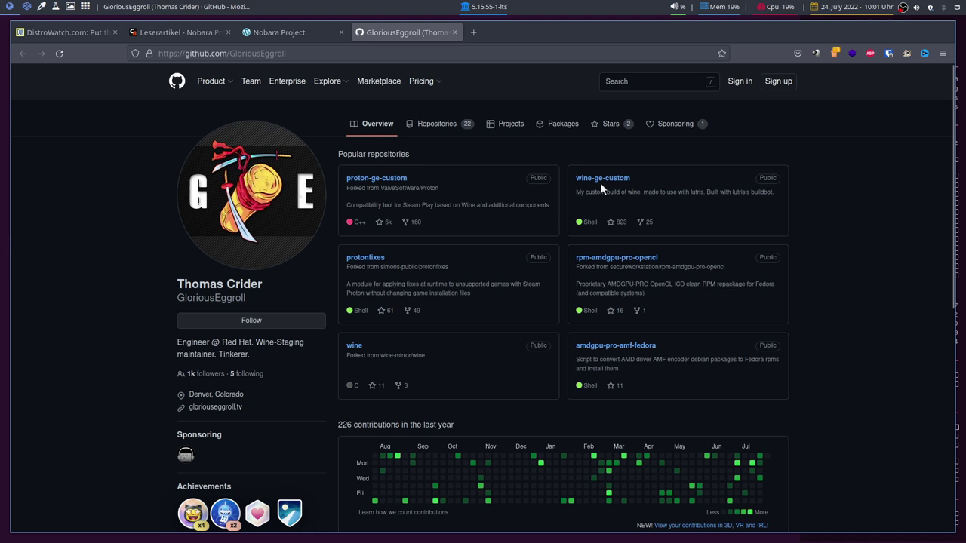
{"action": "left_click", "coordinate": [302, 33]}
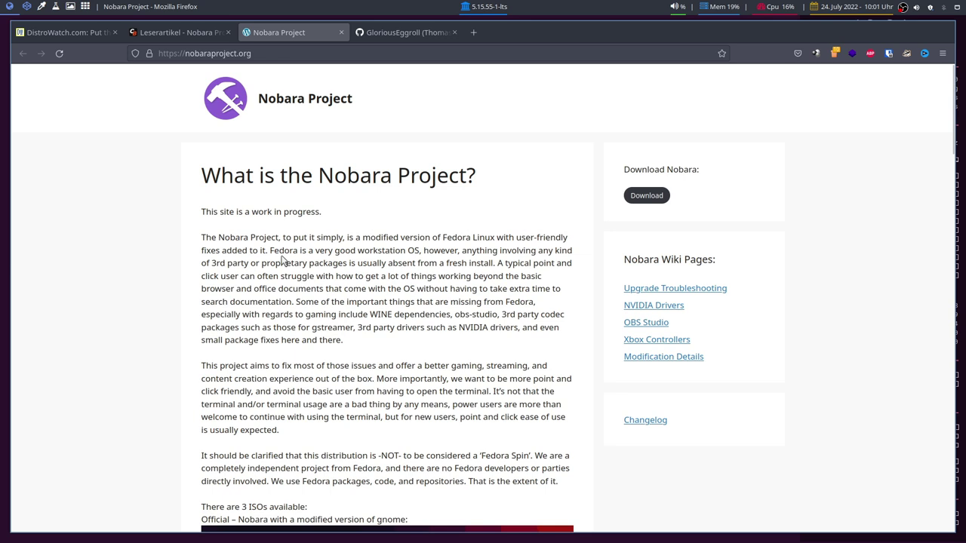
Scroll the Nobara homepage, then switch to the ComputerBase forum article tab with Ctrl+Page_Up.
{"action": "scroll", "coordinate": [282, 259], "scroll_direction": "down", "scroll_amount": 5}
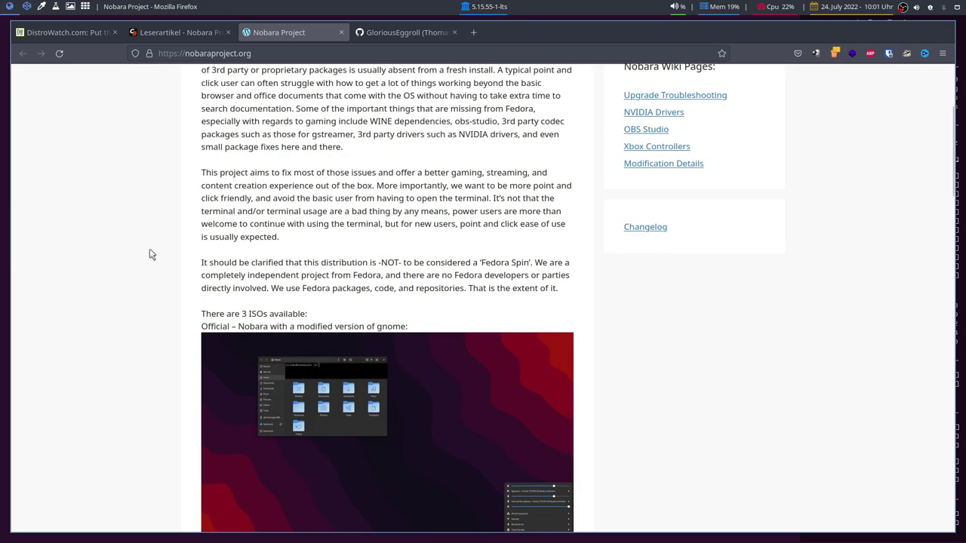
{"action": "scroll", "coordinate": [149, 254], "scroll_direction": "down", "scroll_amount": 5}
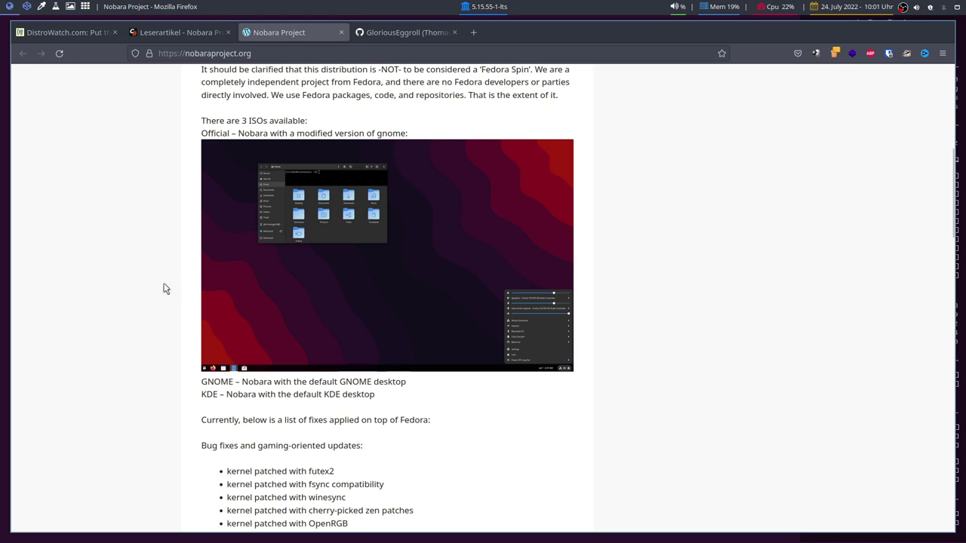
{"action": "key", "text": "ctrl+Page_Up"}
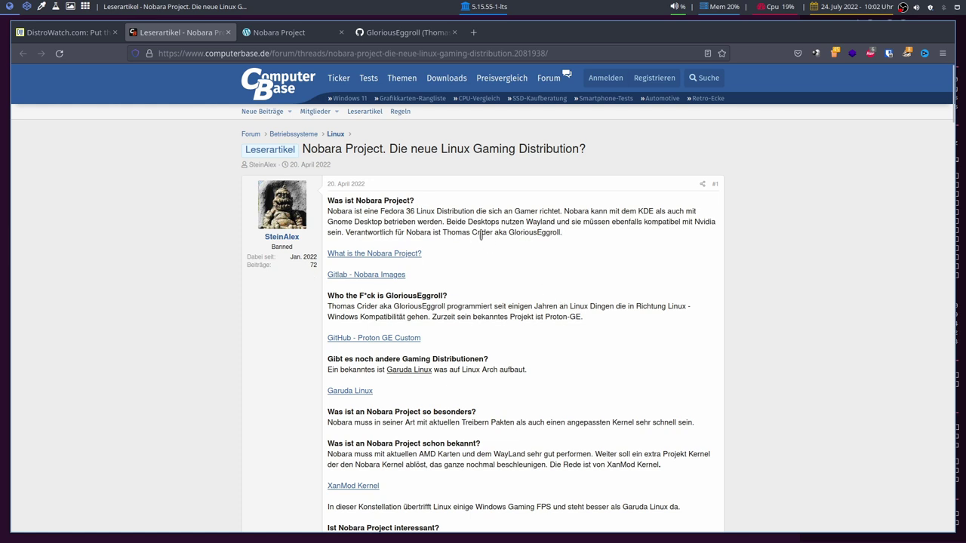
Scroll down the ComputerBase thread to the AMD/Wayland and XanMod kernel discussion.
{"action": "scroll", "coordinate": [486, 295], "scroll_direction": "down", "scroll_amount": 2}
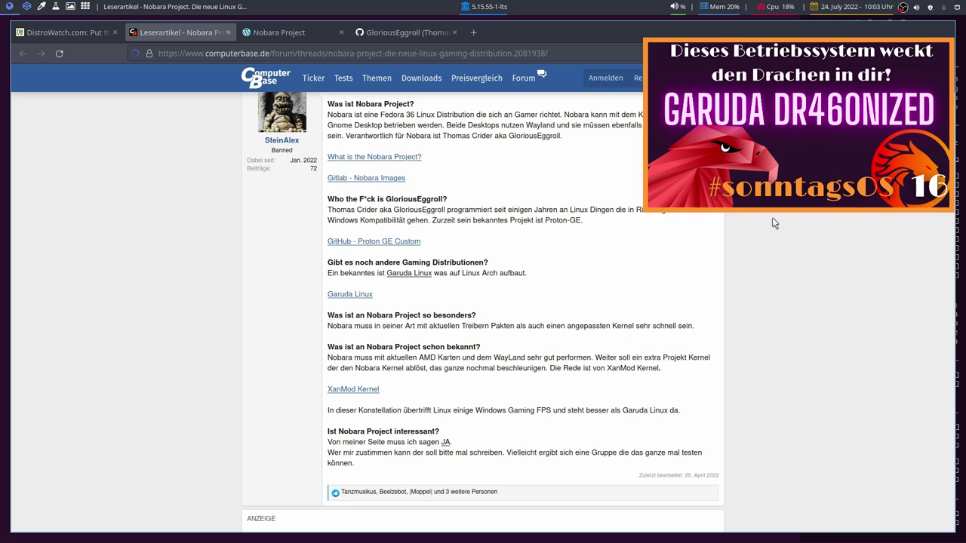
{"action": "scroll", "coordinate": [772, 218], "scroll_direction": "down", "scroll_amount": 3}
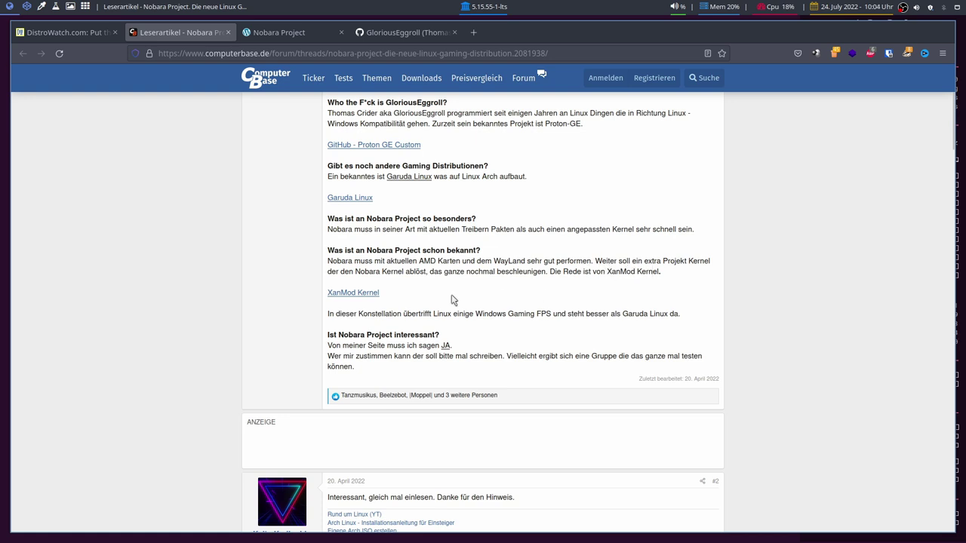
Open XanMod Kernel in a new tab, check its 5.18, 5.15 LTS and 5.10-rt branches, then return to the article.
{"action": "middle_click", "coordinate": [354, 294]}
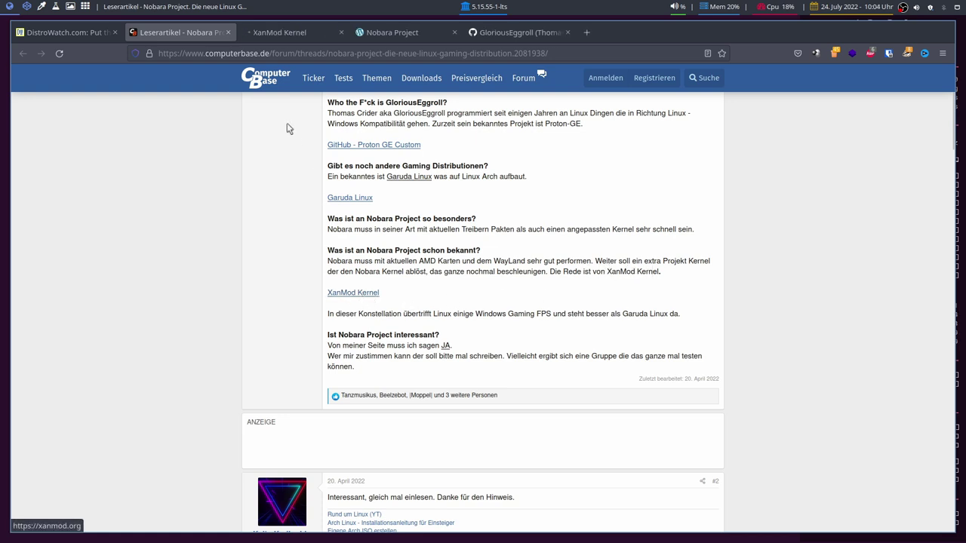
{"action": "left_click", "coordinate": [287, 33]}
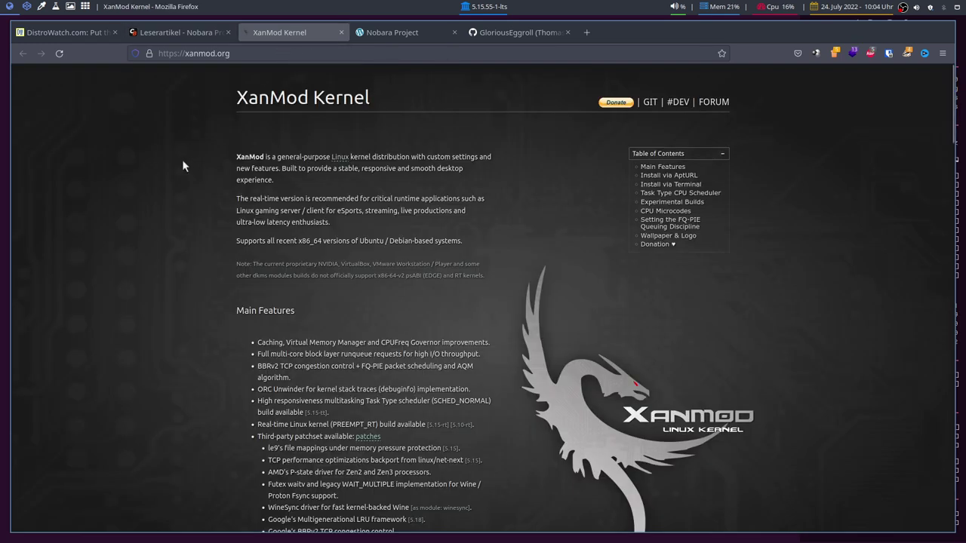
{"action": "mouse_move", "coordinate": [360, 241]}
{"action": "left_mouse_down"}
{"action": "mouse_move", "coordinate": [420, 241]}
{"action": "mouse_move", "coordinate": [362, 240]}
{"action": "left_mouse_up"}
{"action": "scroll", "coordinate": [204, 271], "scroll_direction": "down", "scroll_amount": 5}
{"action": "scroll", "coordinate": [204, 280], "scroll_direction": "up", "scroll_amount": 5}
{"action": "scroll", "coordinate": [204, 281], "scroll_direction": "down", "scroll_amount": 10}
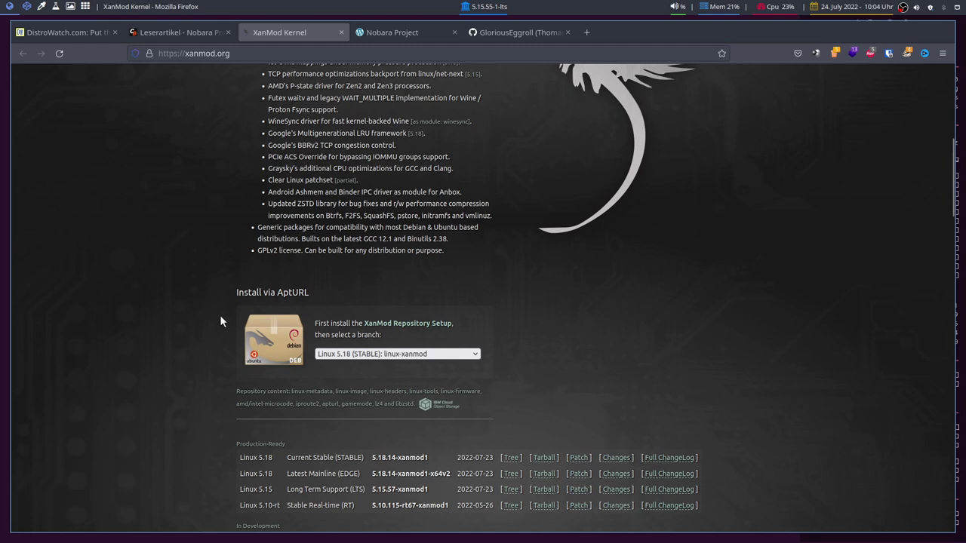
{"action": "left_click", "coordinate": [375, 355]}
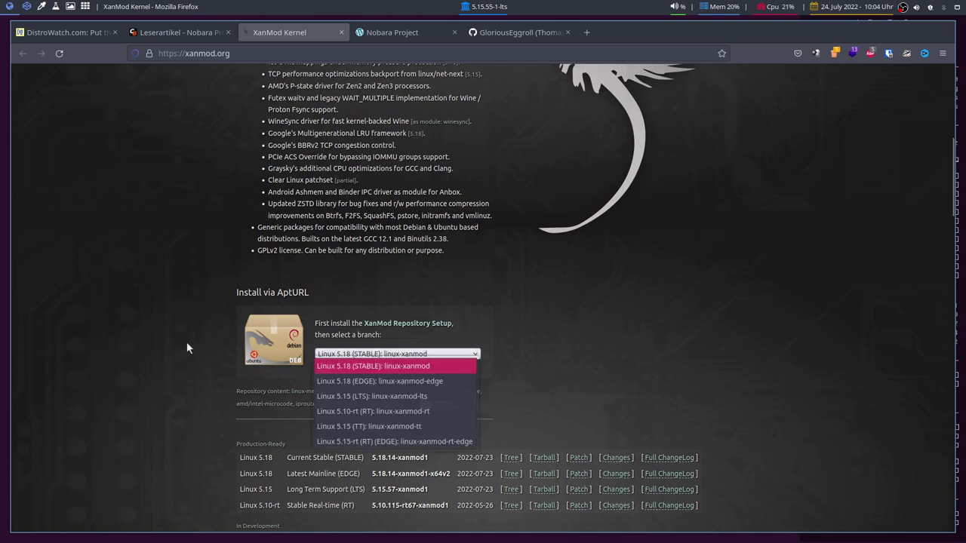
{"action": "key", "text": "ctrl+Page_Up"}
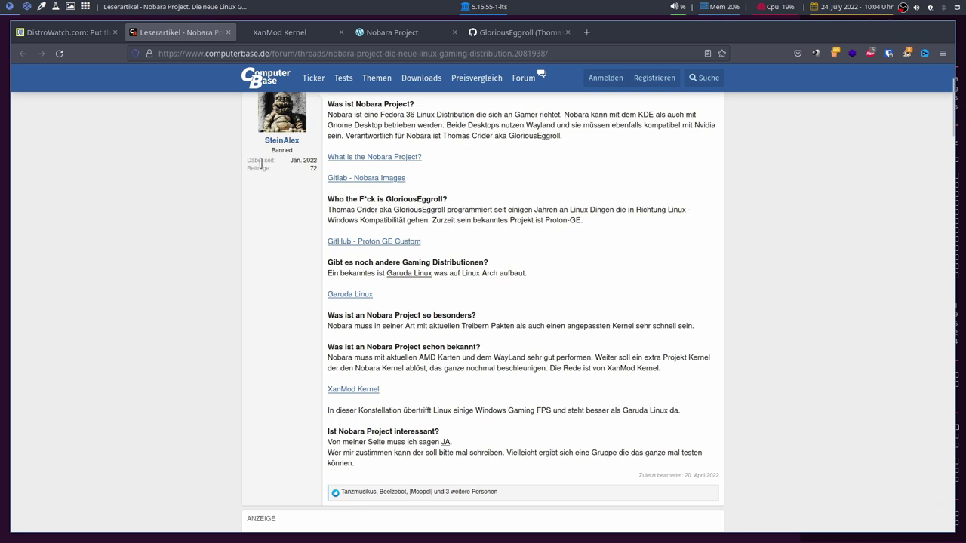
Go to the Nobara Project homepage, scroll its fix list, and open the Download Nobara page.
{"action": "scroll", "coordinate": [271, 430], "scroll_direction": "up", "scroll_amount": 3}
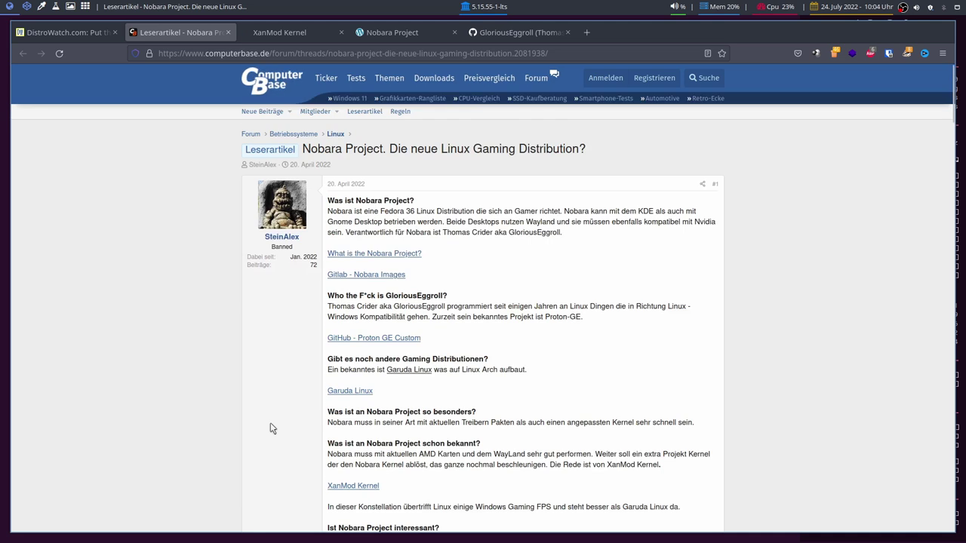
{"action": "left_click", "coordinate": [396, 35]}
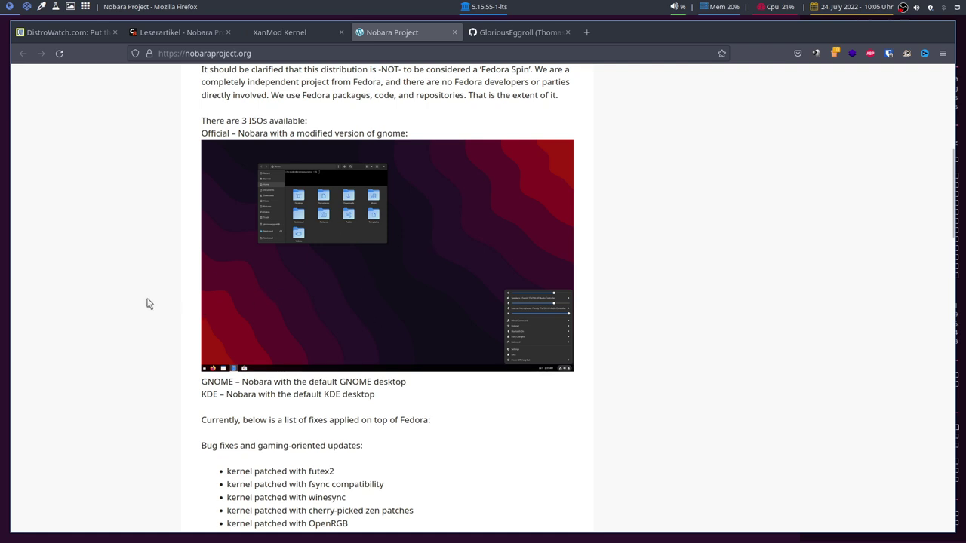
{"action": "scroll", "coordinate": [148, 304], "scroll_direction": "down", "scroll_amount": 5}
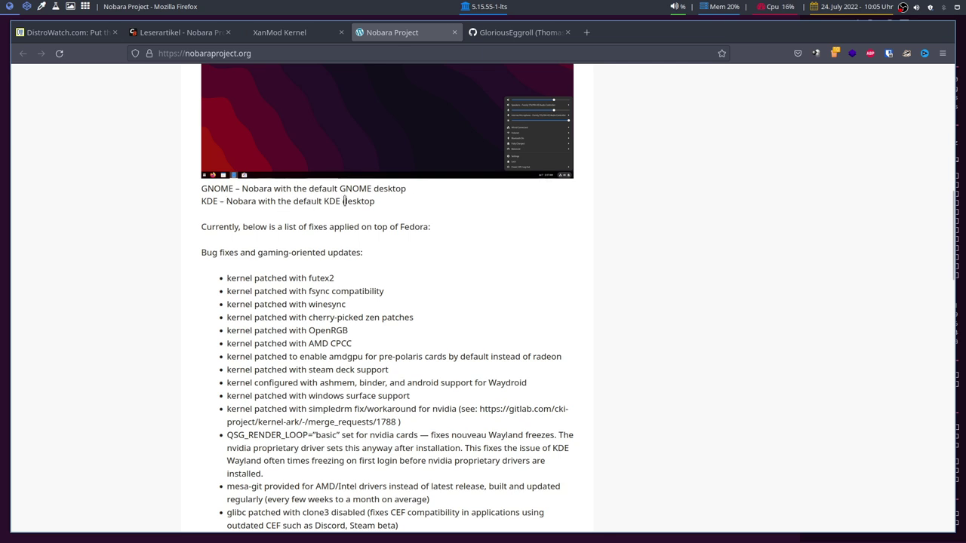
{"action": "scroll", "coordinate": [571, 339], "scroll_direction": "down", "scroll_amount": 5}
{"action": "scroll", "coordinate": [601, 468], "scroll_direction": "up", "scroll_amount": 13}
{"action": "left_click", "coordinate": [640, 197]}
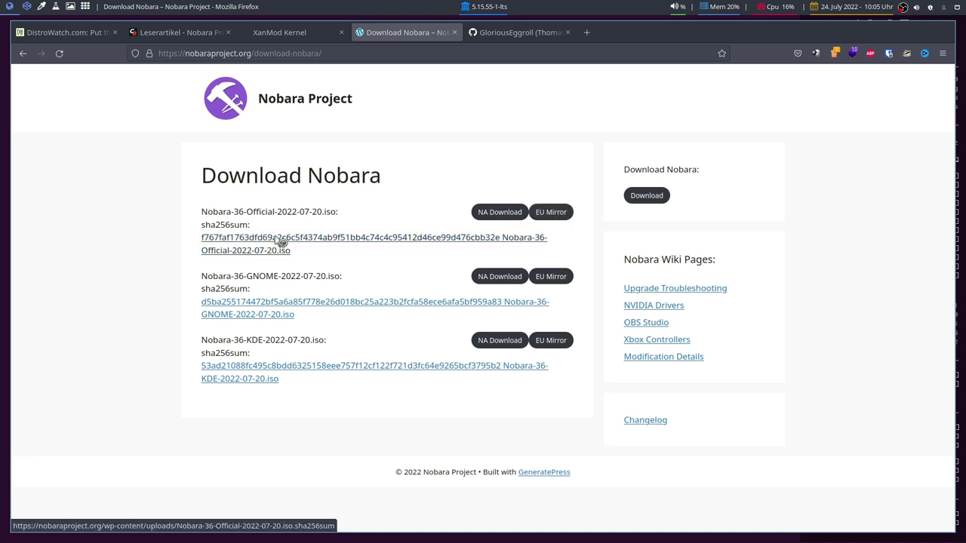
Download the Nobara-36-Official ISO from the EU mirror after agreeing to the EULA, then switch to virt-manager.
{"action": "left_click", "coordinate": [557, 214]}
{"action": "left_click", "coordinate": [296, 460]}
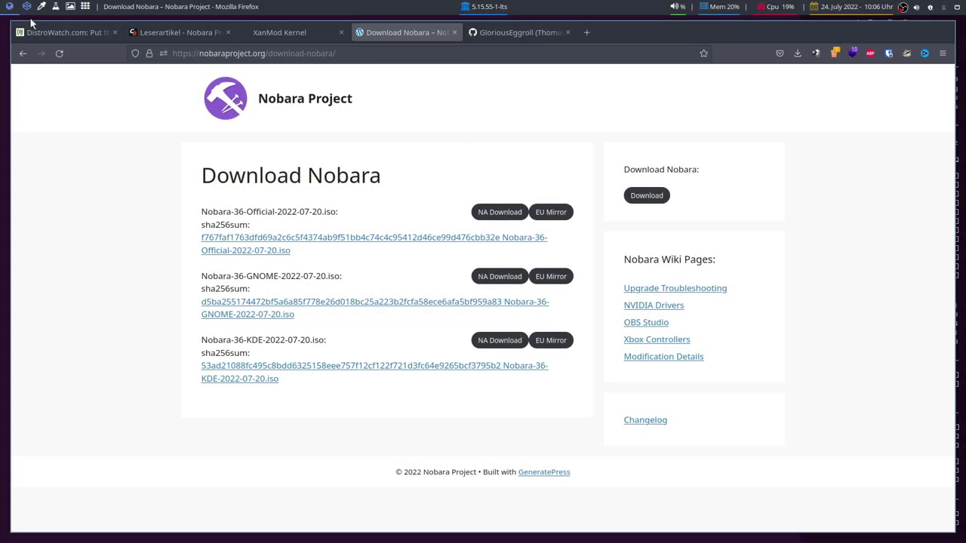
{"action": "left_click", "coordinate": [27, 6]}
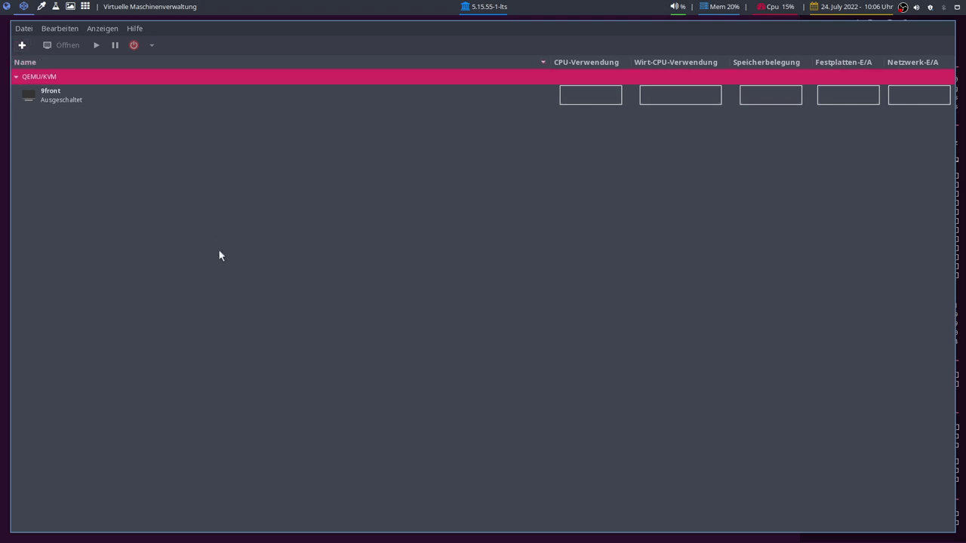
Start a new VM from the local Nobara-36-Official-2022-07-20.iso, with the OS set to Fedora 35.
{"action": "left_click", "coordinate": [22, 45]}
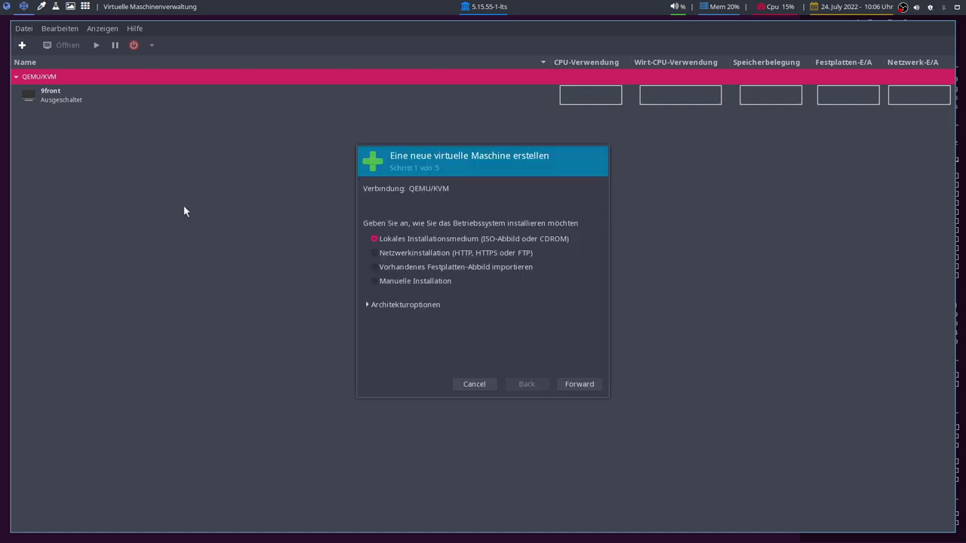
{"action": "left_click", "coordinate": [581, 384]}
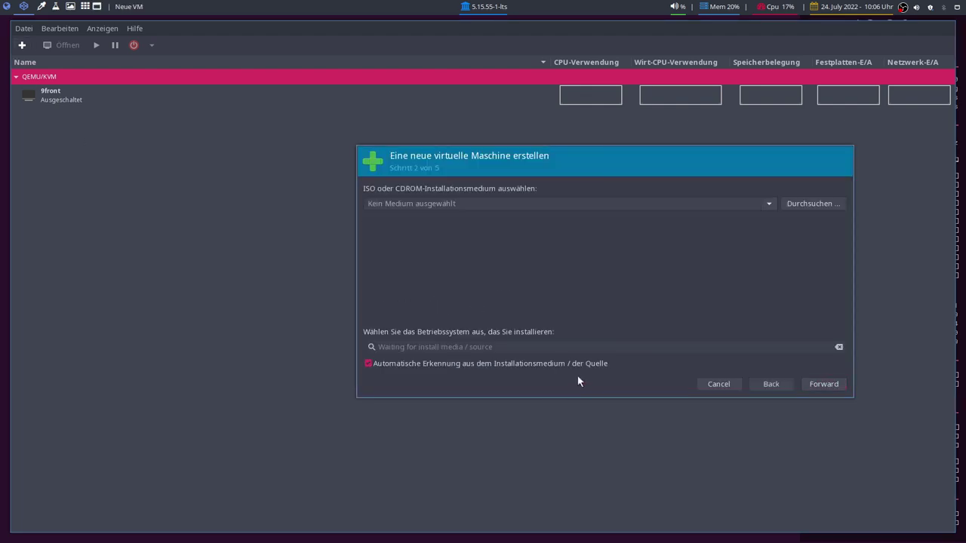
{"action": "left_click", "coordinate": [791, 202]}
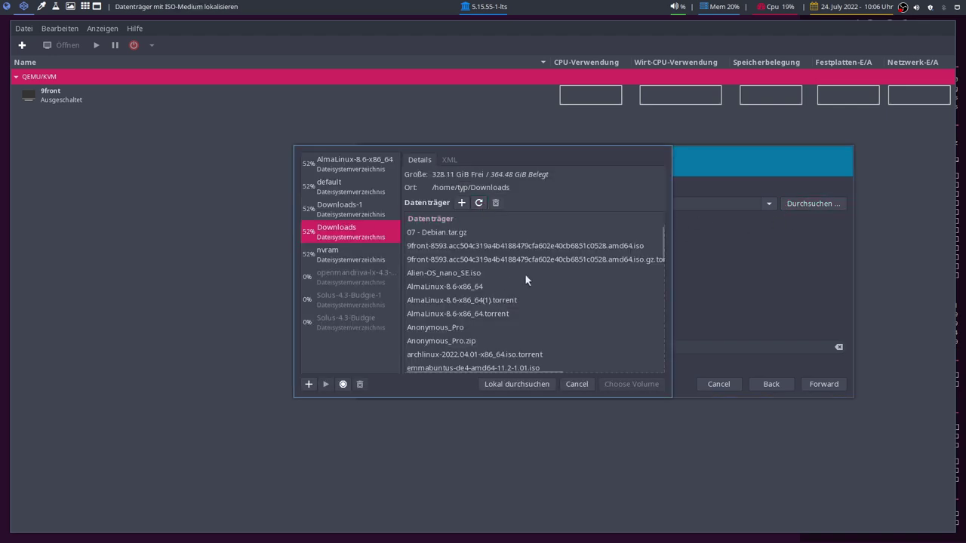
{"action": "scroll", "coordinate": [525, 280], "scroll_direction": "down", "scroll_amount": 6}
{"action": "left_click", "coordinate": [450, 344]}
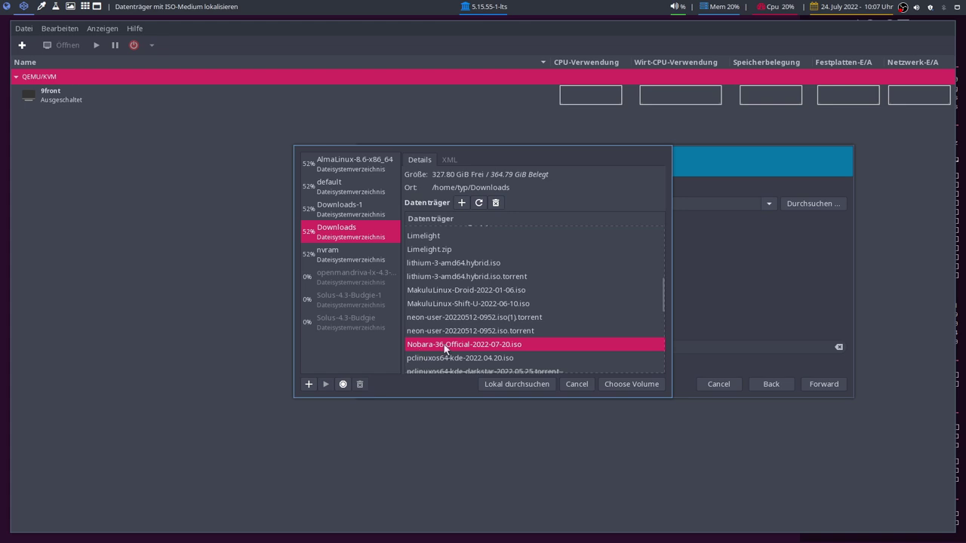
{"action": "left_click", "coordinate": [633, 384]}
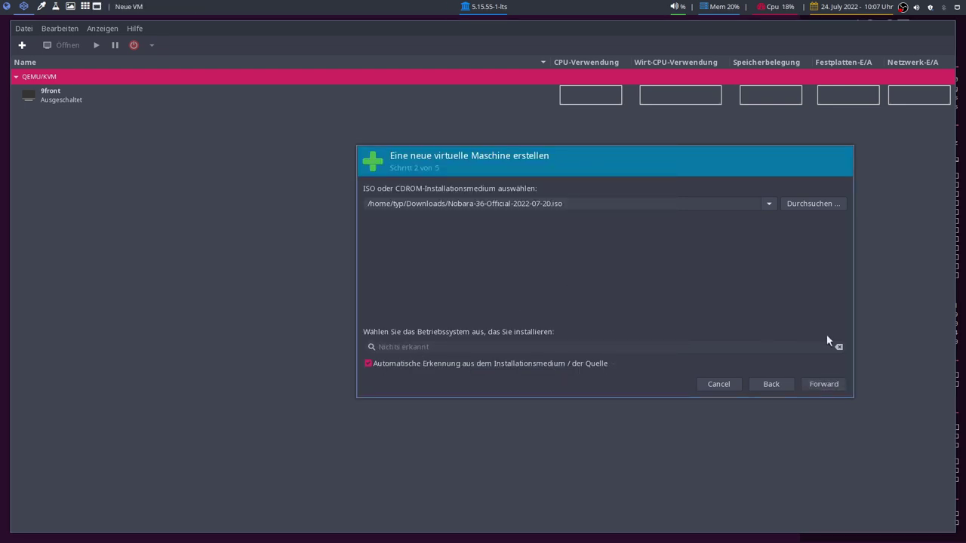
{"action": "left_click", "coordinate": [369, 363]}
{"action": "type", "text": "Fed"}
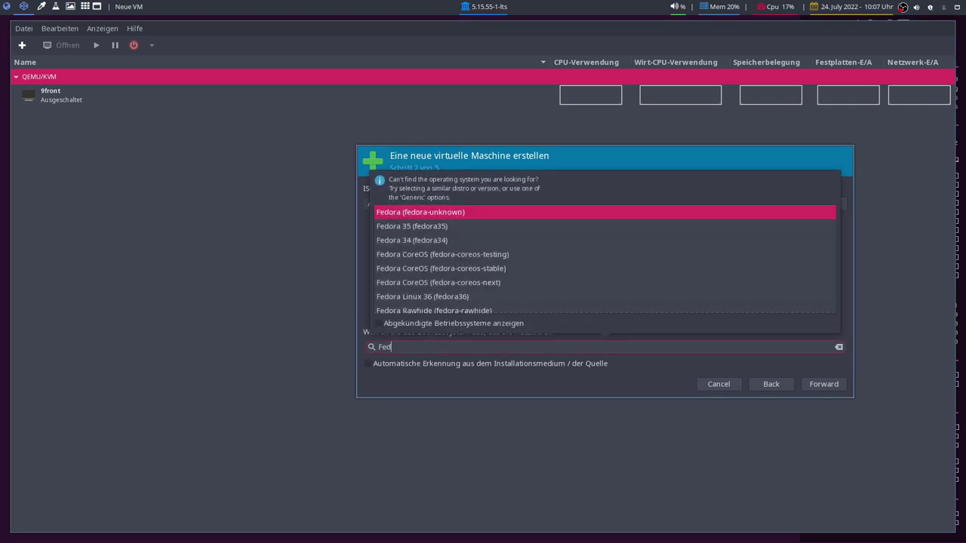
{"action": "left_click", "coordinate": [472, 224]}
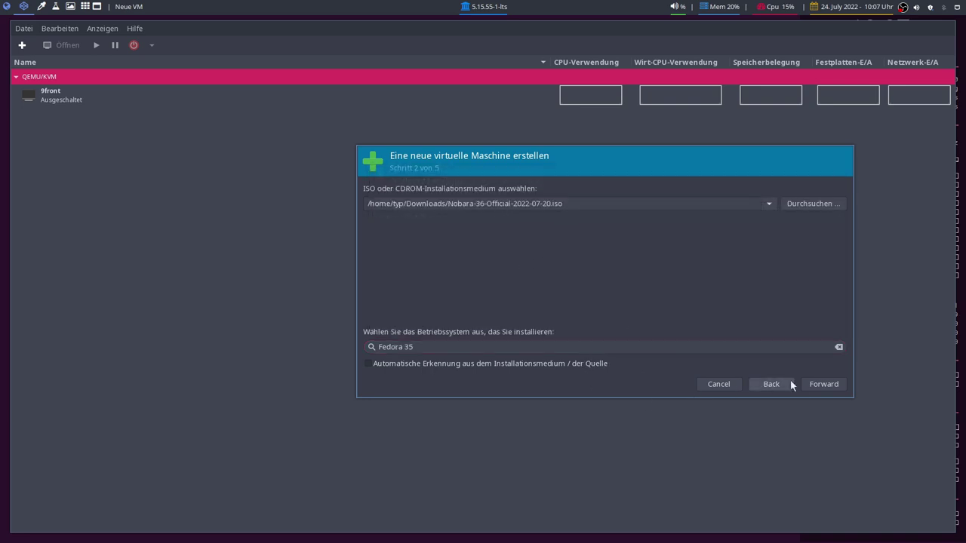
Give the VM 8200 MiB of memory and 6 CPUs.
{"action": "left_click", "coordinate": [809, 383]}
{"action": "double_click", "coordinate": [410, 206]}
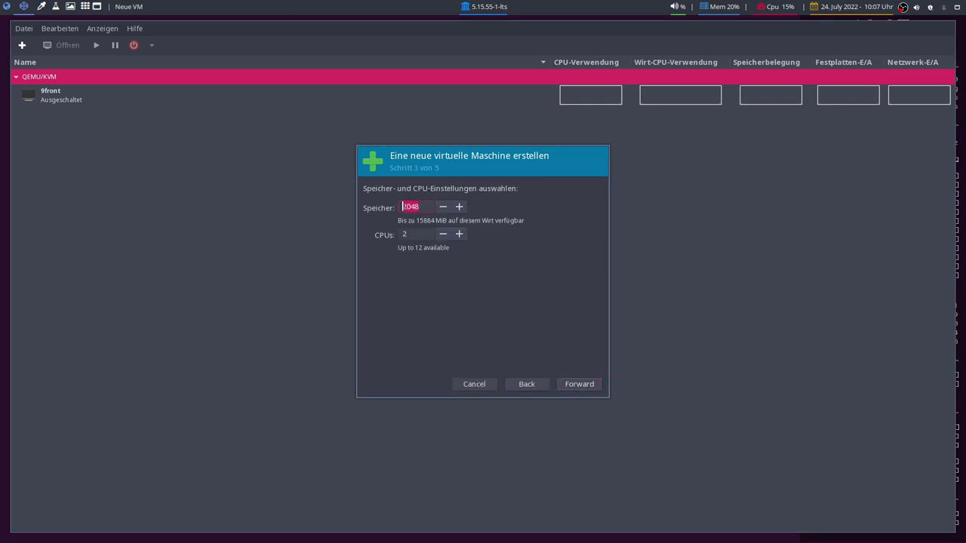
{"action": "type", "text": "8200"}
{"action": "key", "text": "Tab"}
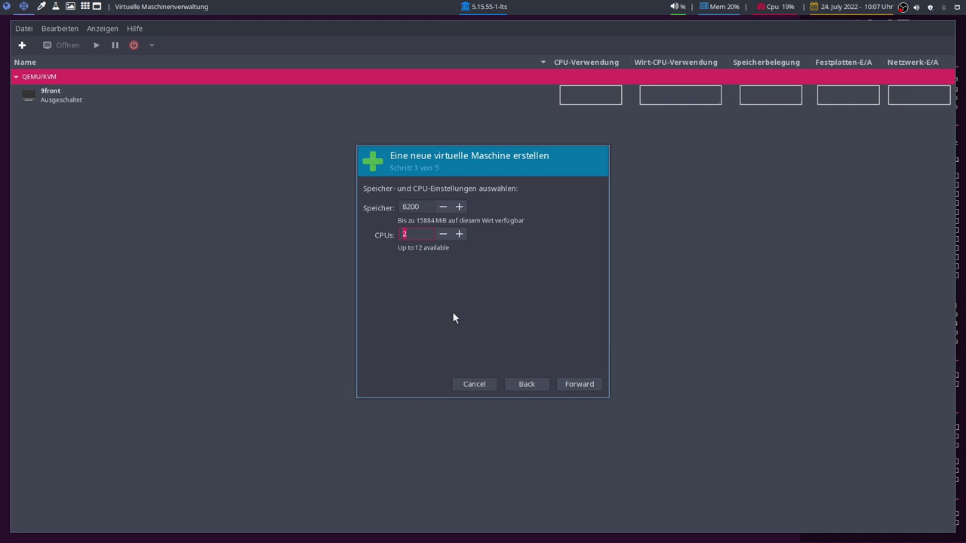
{"action": "type", "text": "6"}
Set the disk image to 50 GiB and choose to customize the configuration before installing.
{"action": "left_click", "coordinate": [579, 385]}
{"action": "left_click", "coordinate": [381, 221]}
{"action": "key", "text": "Delete"}
{"action": "type", "text": "50,0"}
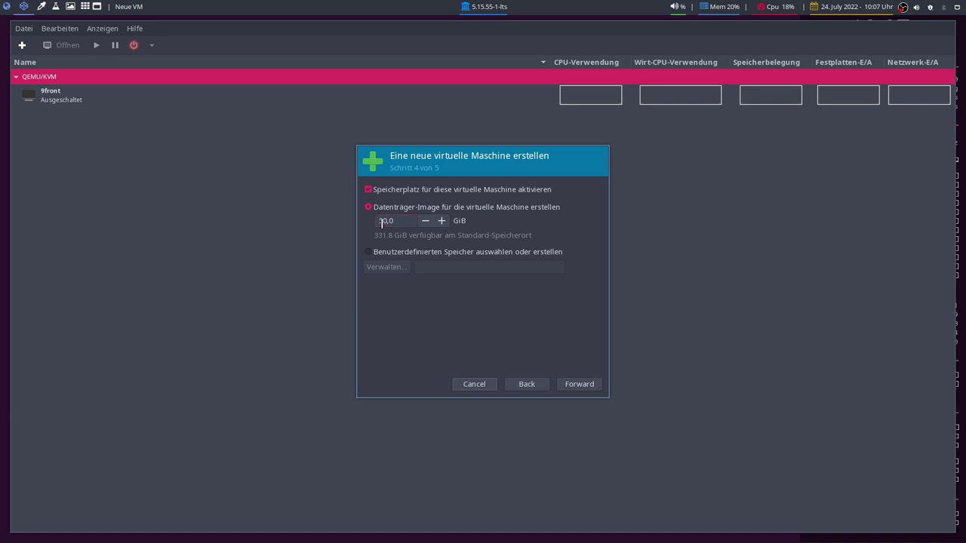
{"action": "left_click", "coordinate": [567, 390]}
{"action": "double_click", "coordinate": [459, 211]}
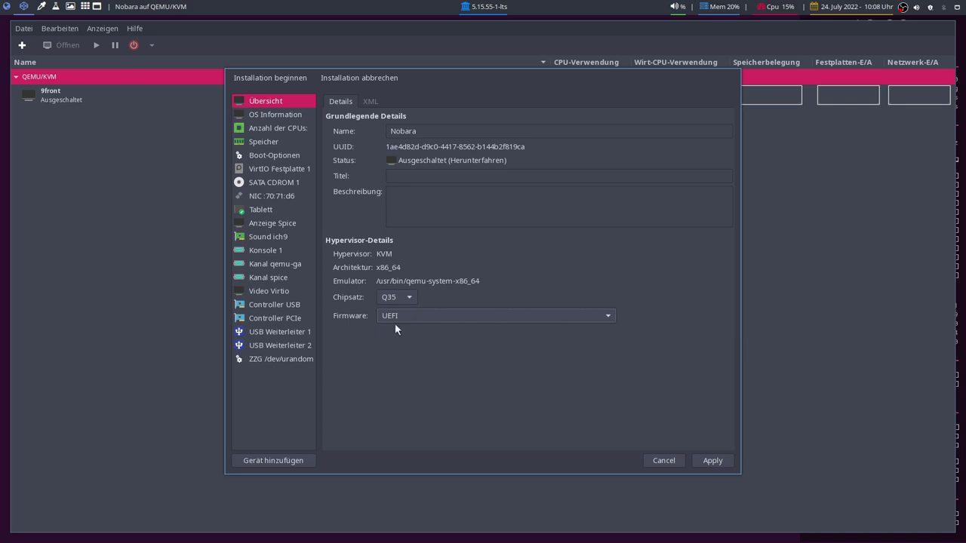
Keep UEFI as firmware, apply the settings, and begin the Nobara VM installation.
{"action": "left_click", "coordinate": [394, 317]}
{"action": "left_click", "coordinate": [393, 316]}
{"action": "left_click", "coordinate": [724, 461]}
{"action": "left_click", "coordinate": [271, 77]}
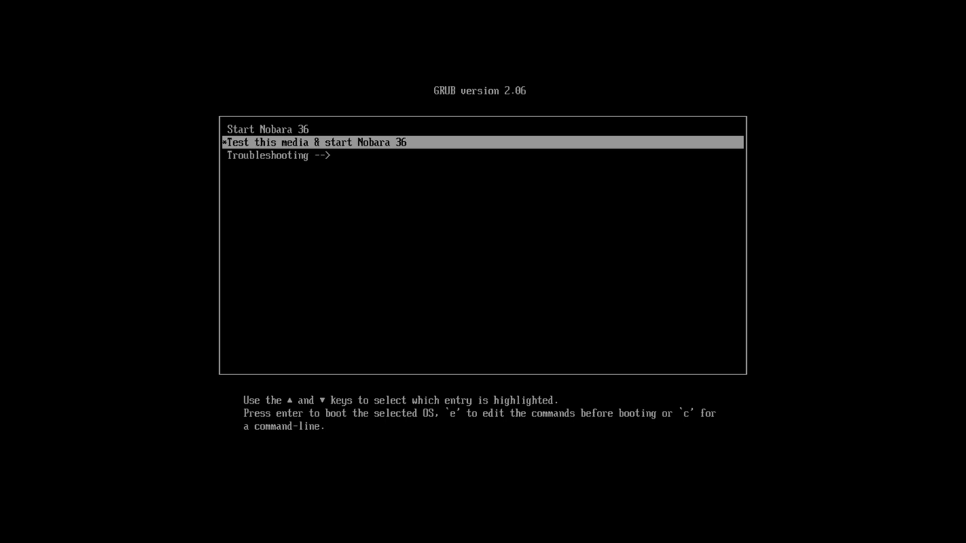
Boot the 'Start Nobara 36' GRUB entry, skipping the media test.
{"action": "key", "text": "Up"}
{"action": "key", "text": "Return"}
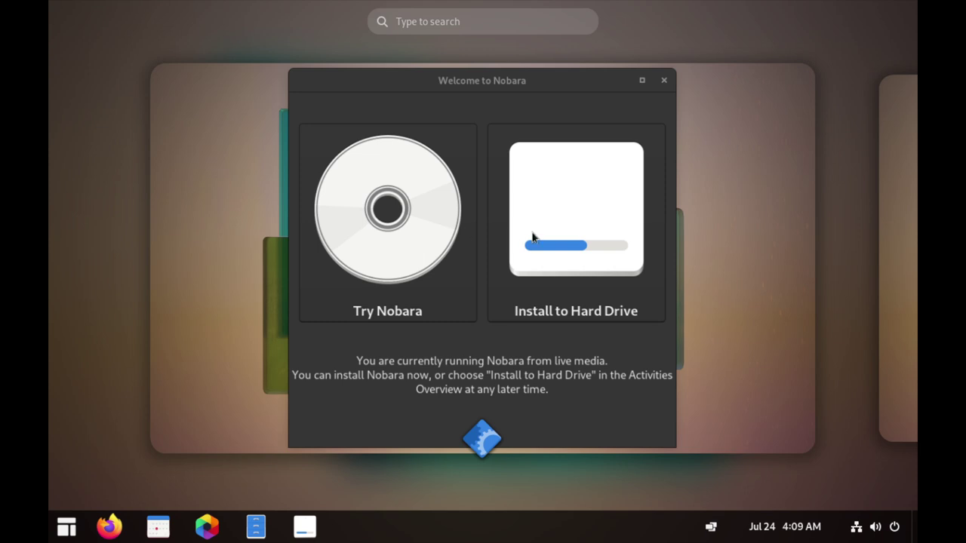
Leave the Activities overview and choose Install to Hard Drive in the Welcome to Nobara window.
{"action": "left_click", "coordinate": [561, 238]}
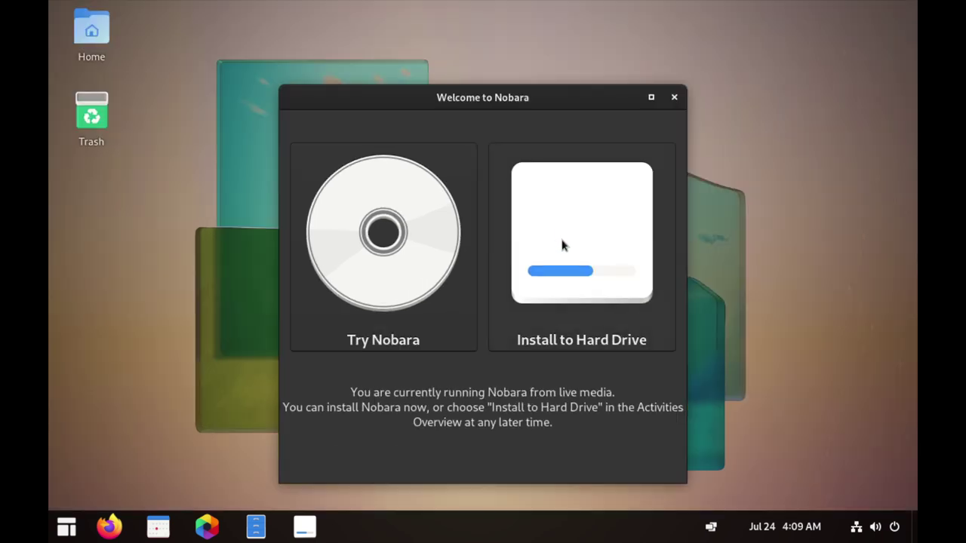
{"action": "left_click", "coordinate": [599, 283]}
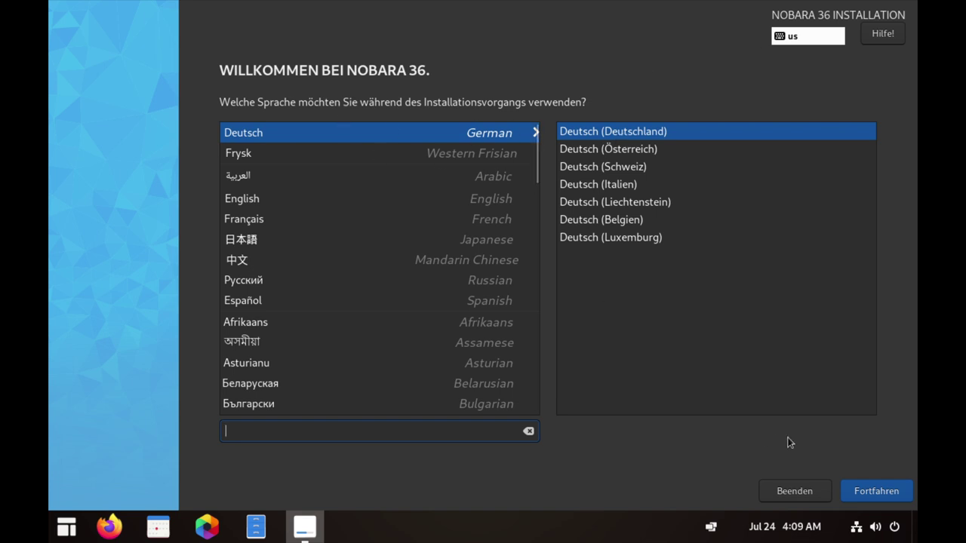
Continue the installer with Deutsch (Deutschland) as the installation language.
{"action": "left_click", "coordinate": [877, 494]}
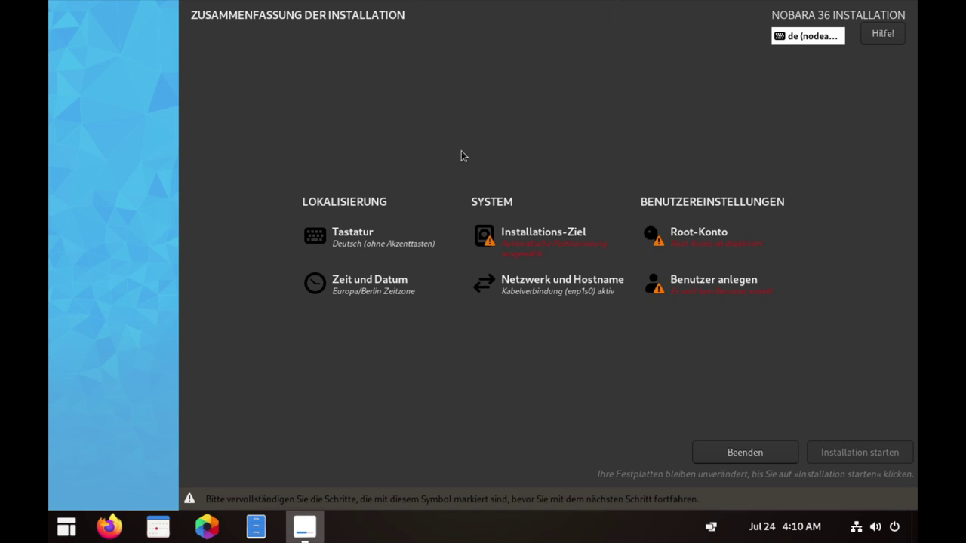
Keep the 50 GiB vda disk with Automatisch partitioning as the installation destination.
{"action": "left_click", "coordinate": [547, 241]}
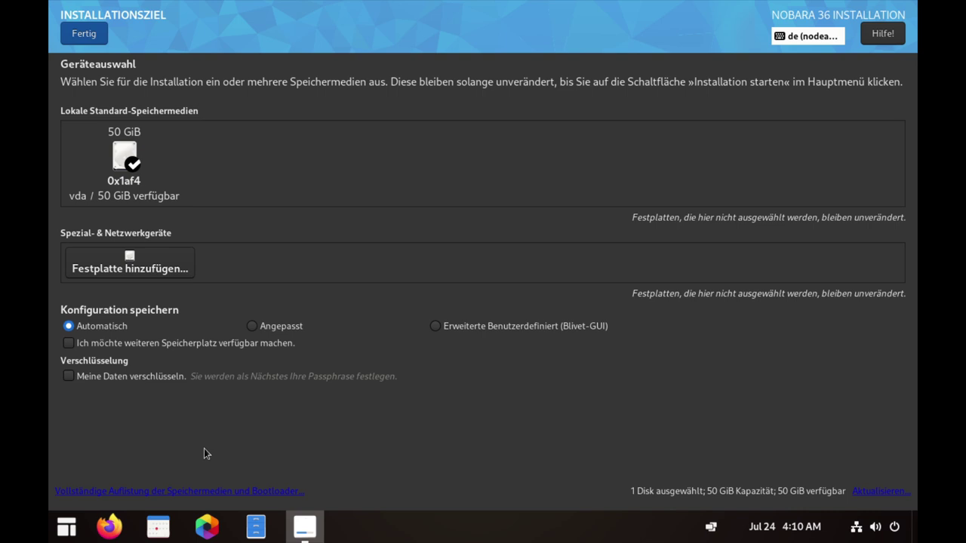
{"action": "left_click", "coordinate": [89, 33]}
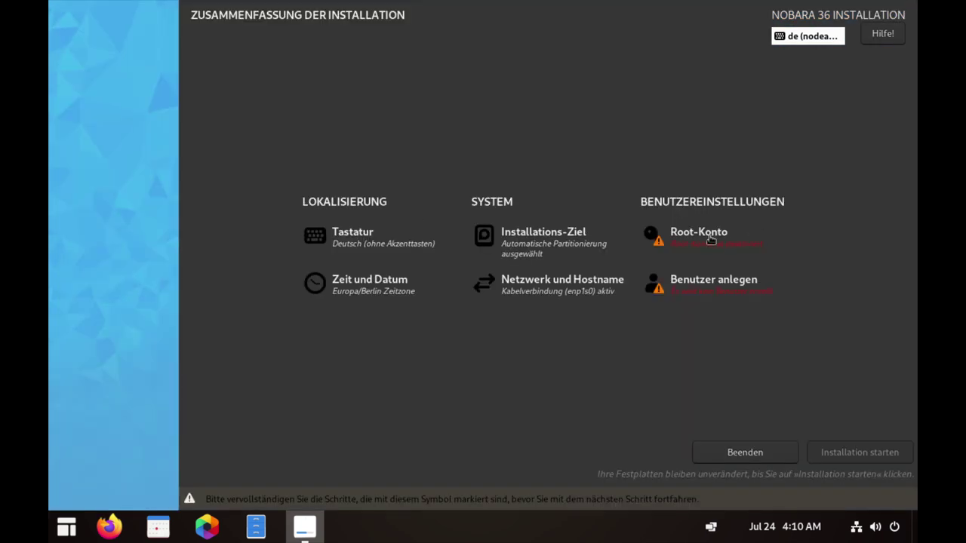
Enable the root account with a confirmed password, accepting the weak-password warning.
{"action": "left_click", "coordinate": [699, 234]}
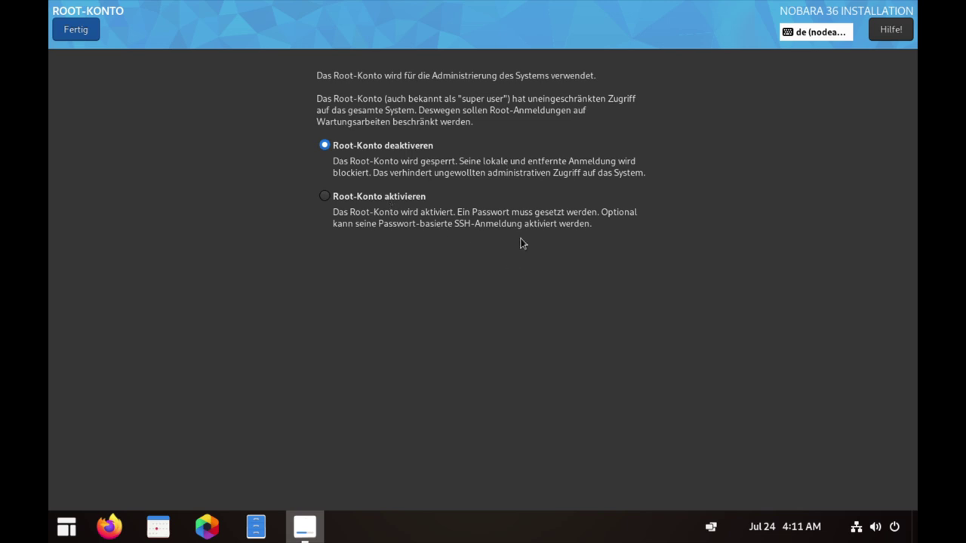
{"action": "left_click", "coordinate": [75, 31]}
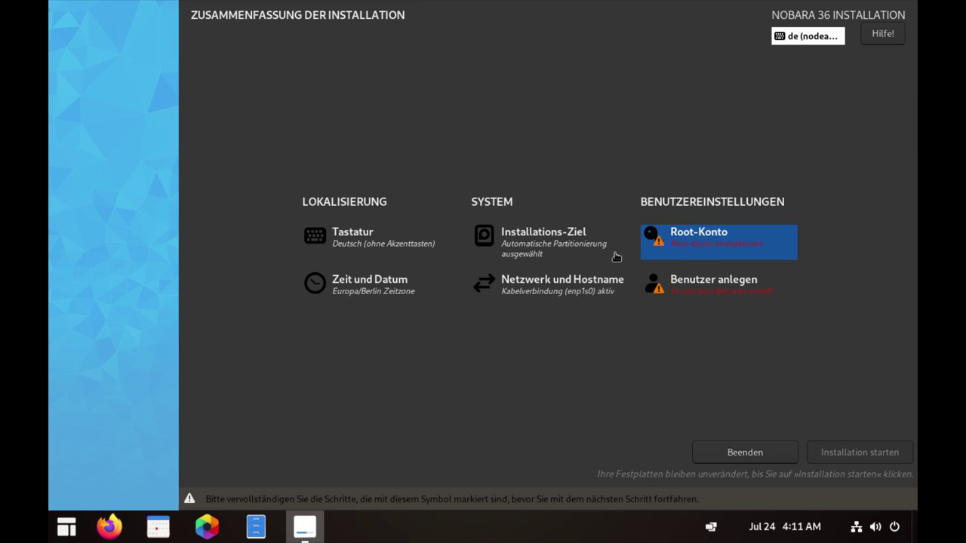
{"action": "left_click", "coordinate": [691, 246]}
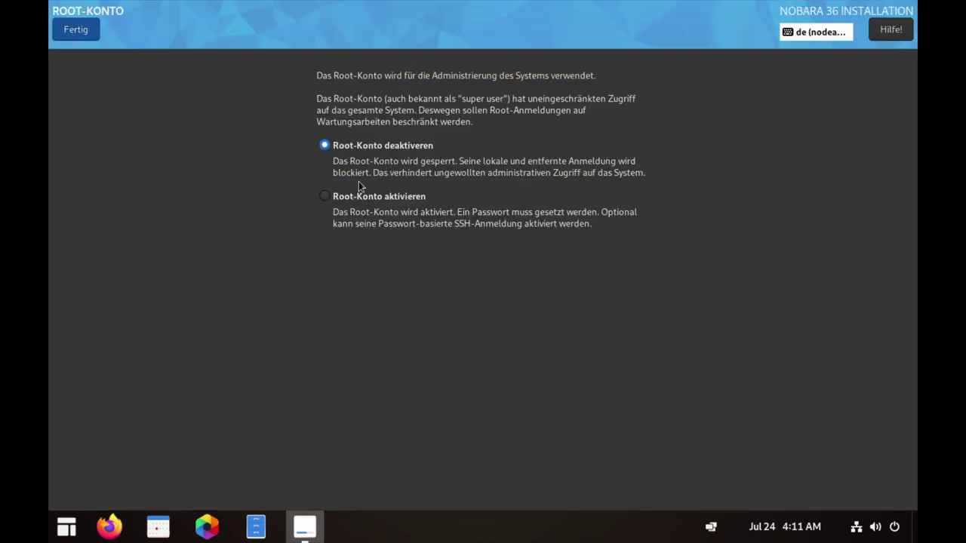
{"action": "left_click", "coordinate": [324, 196]}
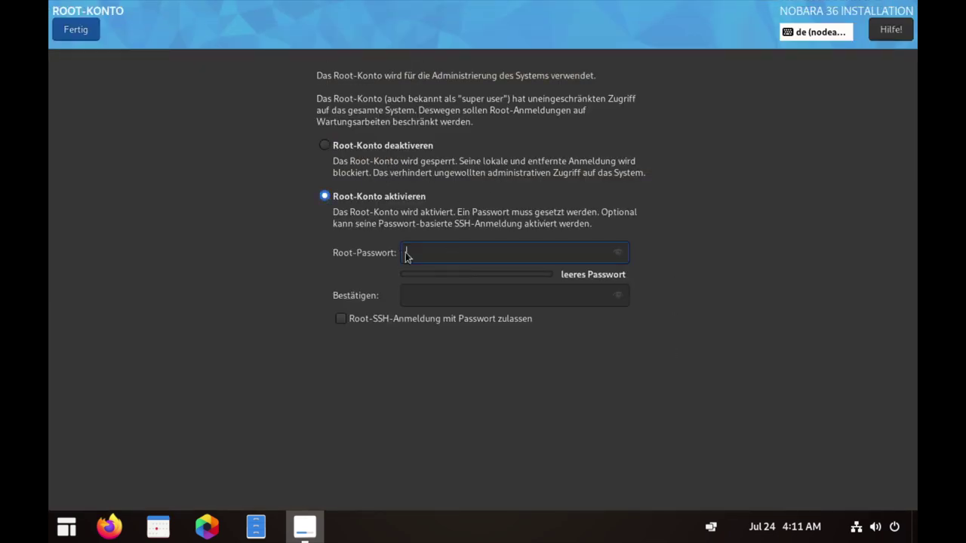
{"action": "type", "text": "1234"}
{"action": "key", "text": "Tab"}
{"action": "type", "text": "1234"}
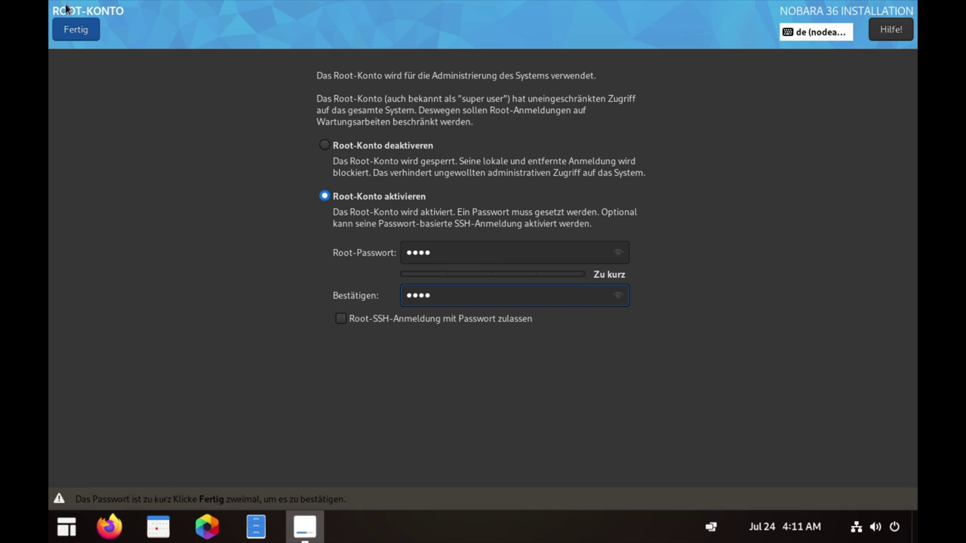
{"action": "left_click", "coordinate": [74, 28]}
{"action": "left_click", "coordinate": [74, 29]}
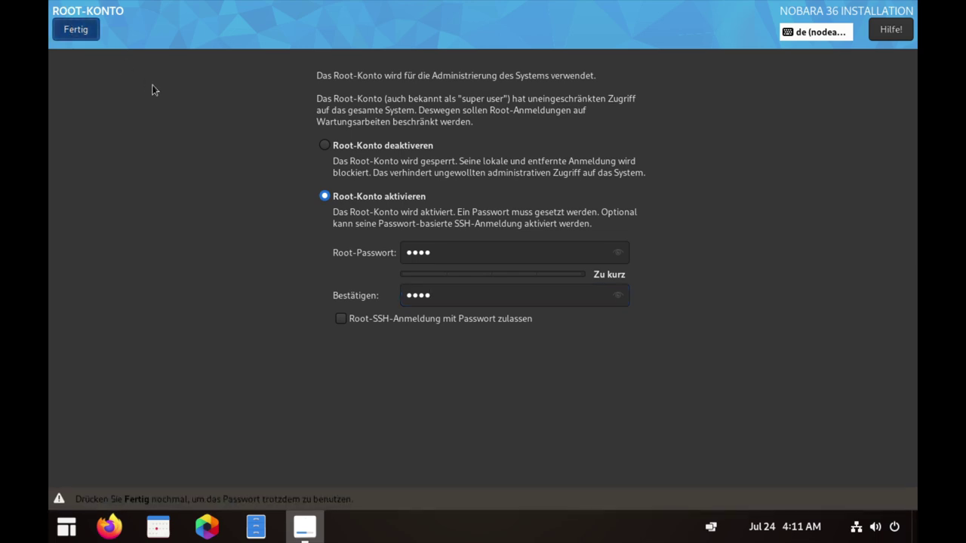
{"action": "left_click", "coordinate": [698, 304]}
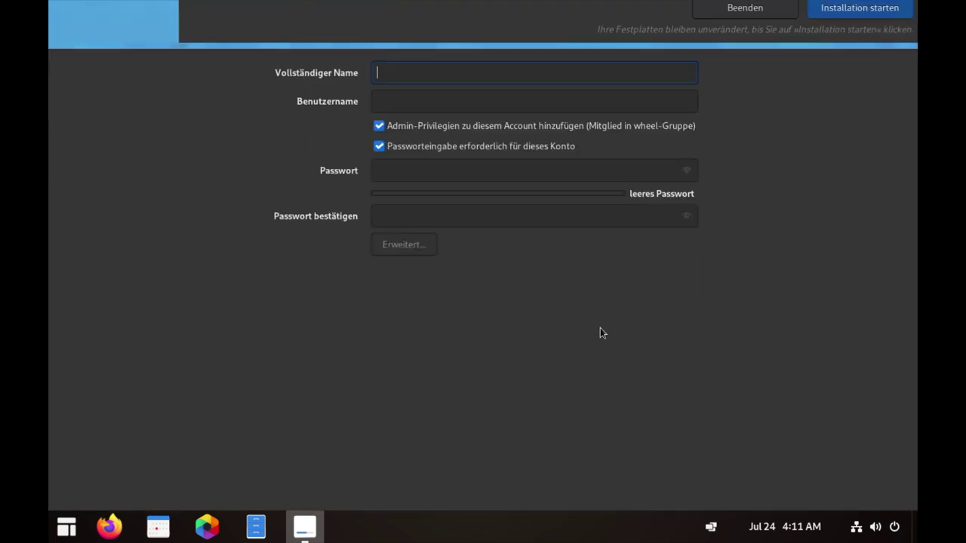
Create a user with a full name and confirmed password, then start the installation.
{"action": "type", "text": "Typ"}
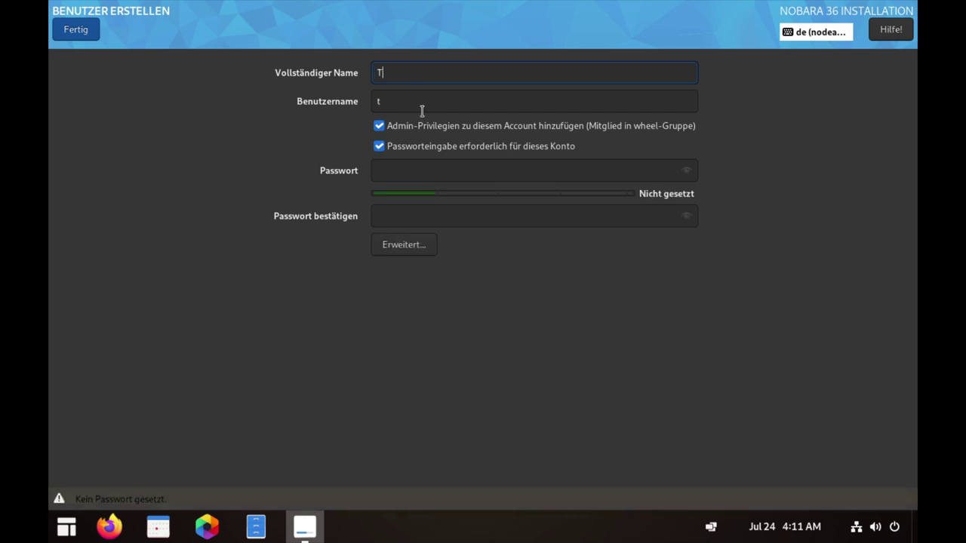
{"action": "key", "text": "Tab"}
{"action": "key", "text": "Tab"}
{"action": "key", "text": "Tab"}
{"action": "key", "text": "Tab"}
{"action": "type", "text": "aaa"}
{"action": "key", "text": "Tab"}
{"action": "type", "text": "aaa"}
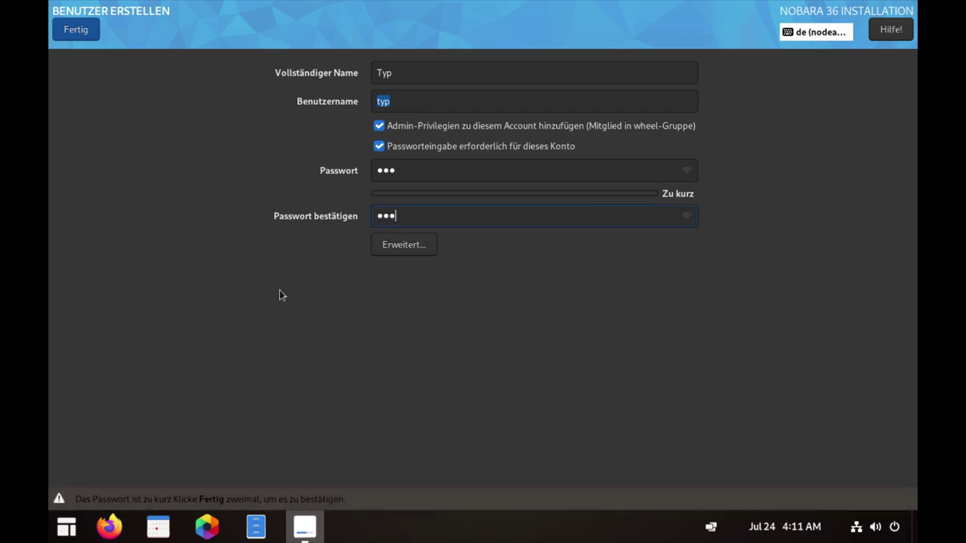
{"action": "left_click", "coordinate": [85, 34]}
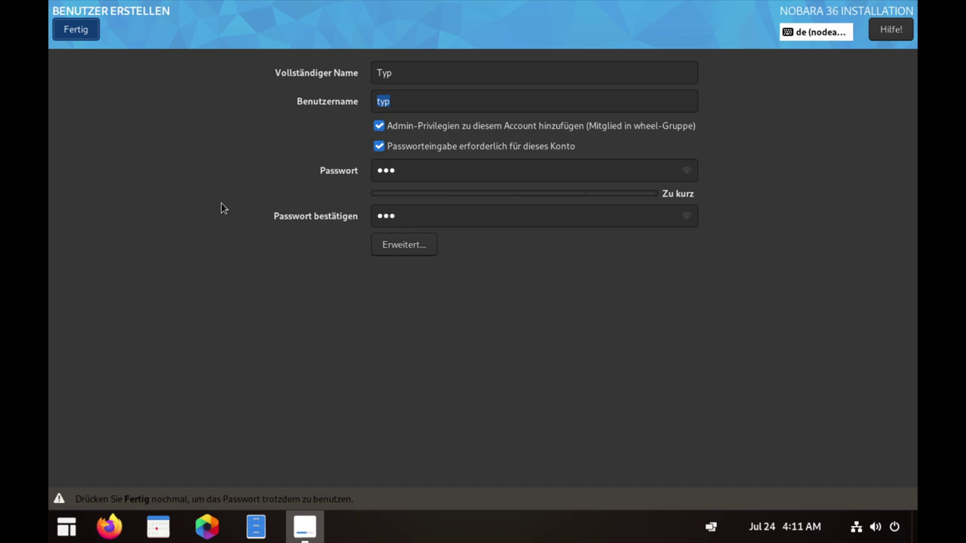
{"action": "key", "text": "Return"}
{"action": "left_click", "coordinate": [842, 477]}
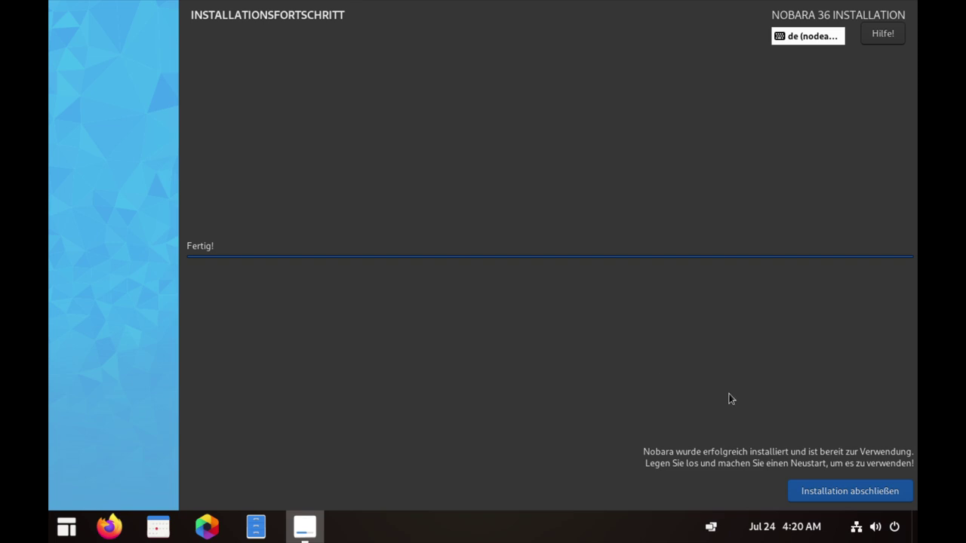
Finish the installation, log in as the new user with its password, and decline the welcome tour.
{"action": "left_click", "coordinate": [846, 499]}
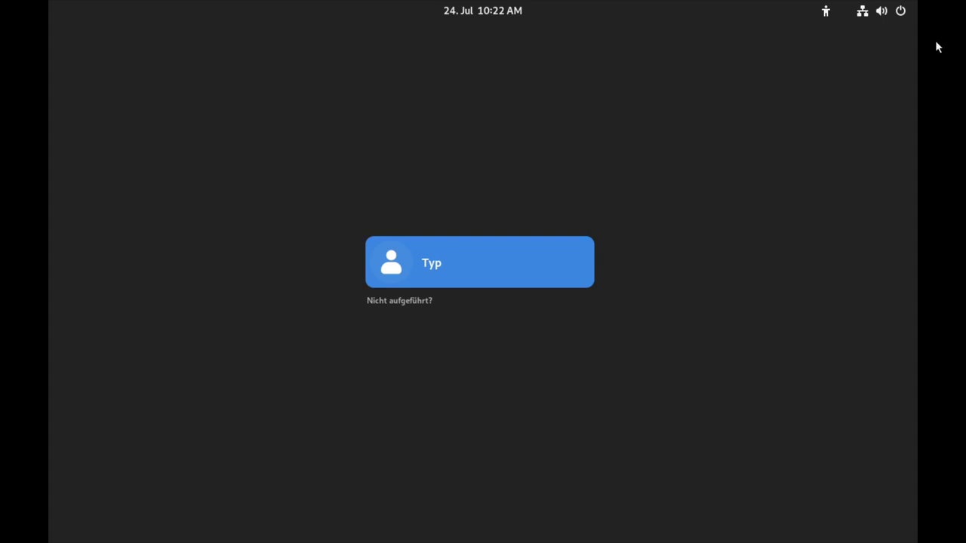
{"action": "key", "text": "Return"}
{"action": "type", "text": "123"}
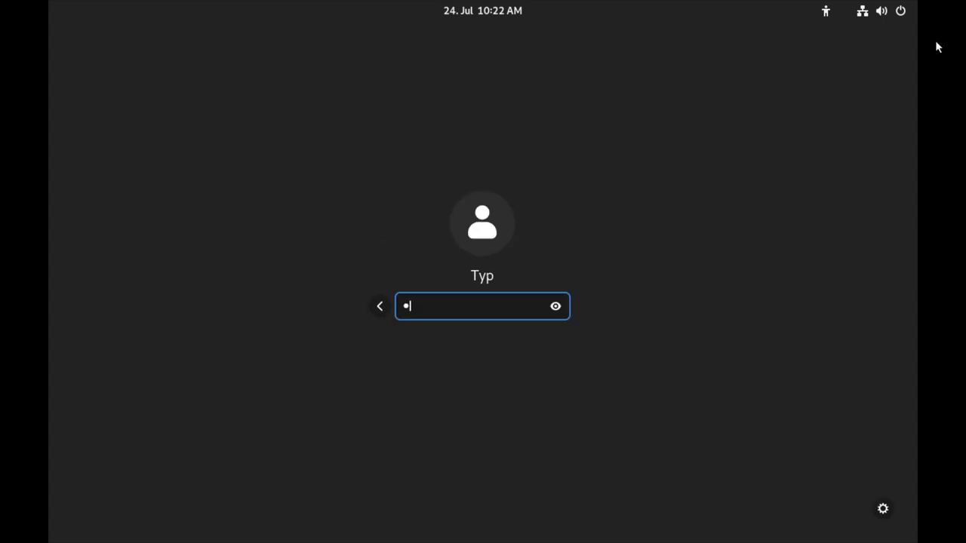
{"action": "key", "text": "Return"}
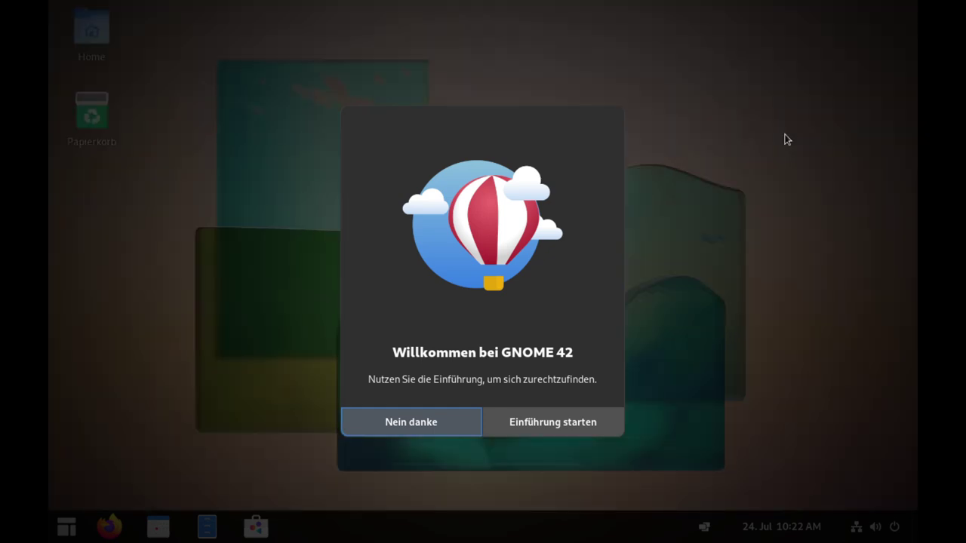
{"action": "left_click", "coordinate": [432, 425]}
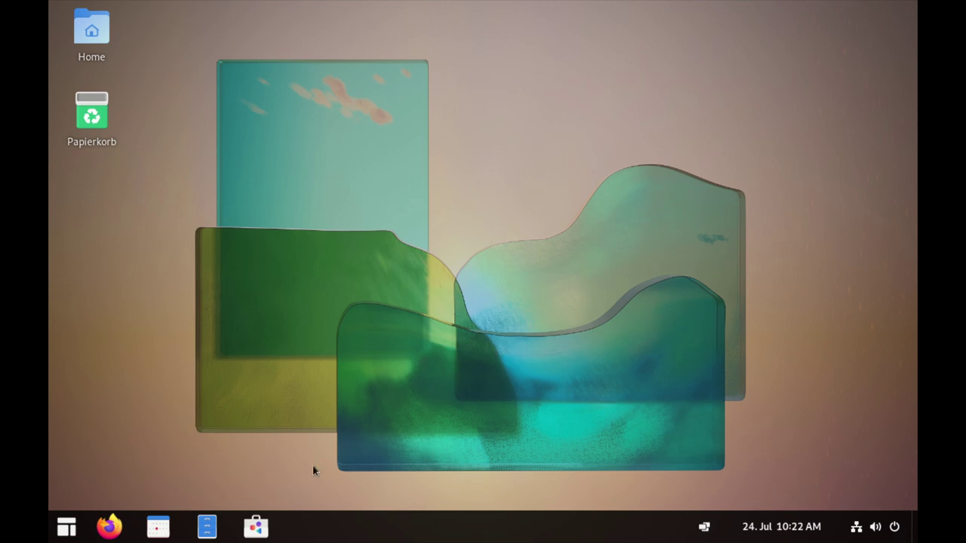
Open GNOME Settings on the Bildschirme (Displays) page.
{"action": "left_click", "coordinate": [66, 526]}
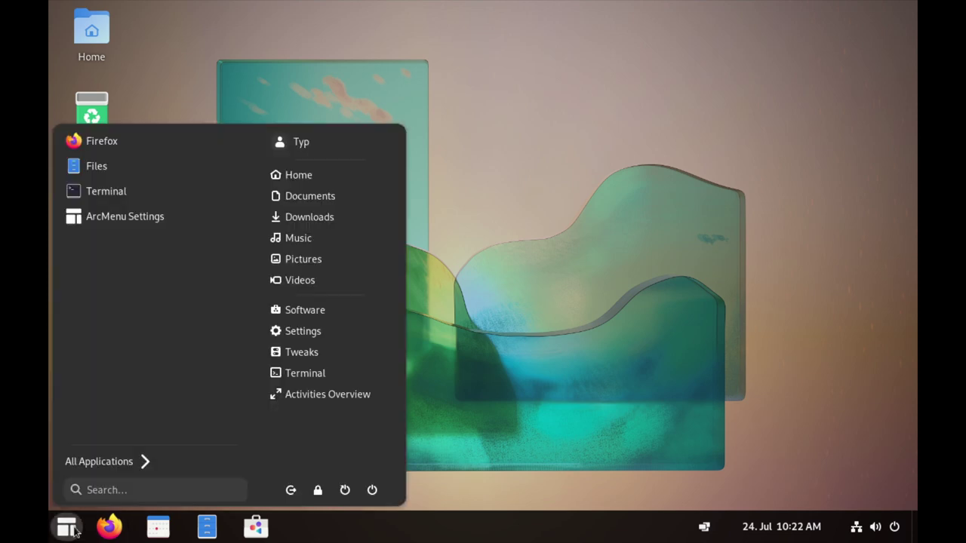
{"action": "left_click", "coordinate": [384, 326]}
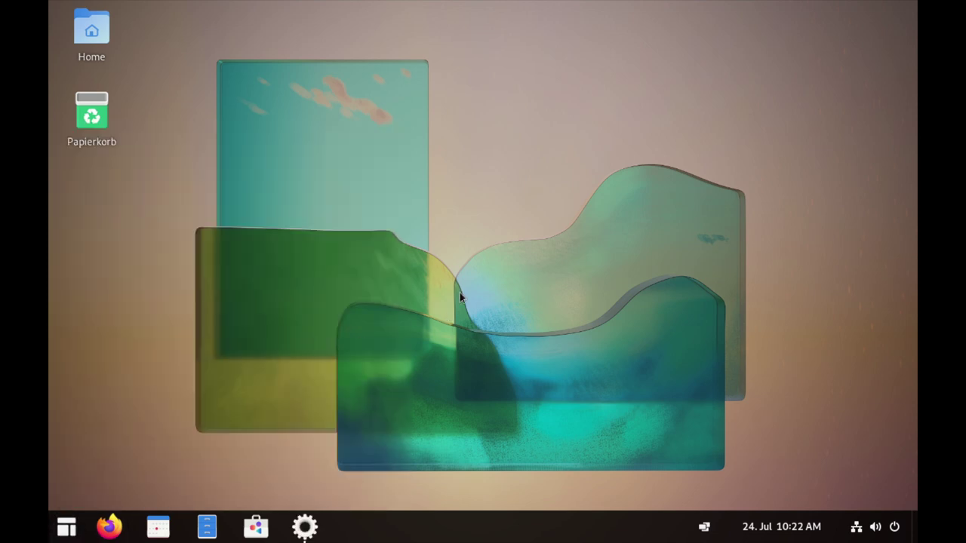
{"action": "scroll", "coordinate": [313, 285], "scroll_direction": "down", "scroll_amount": 10}
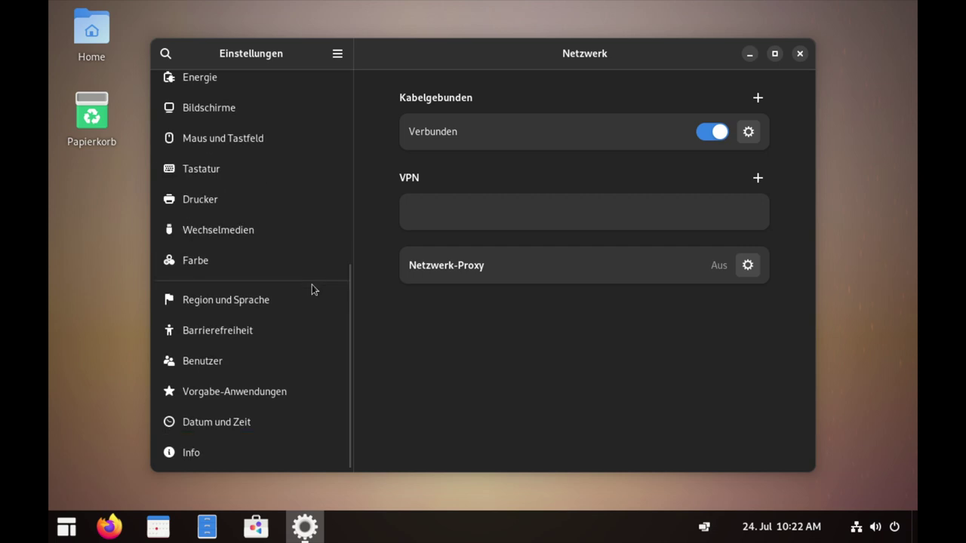
{"action": "left_click", "coordinate": [209, 107]}
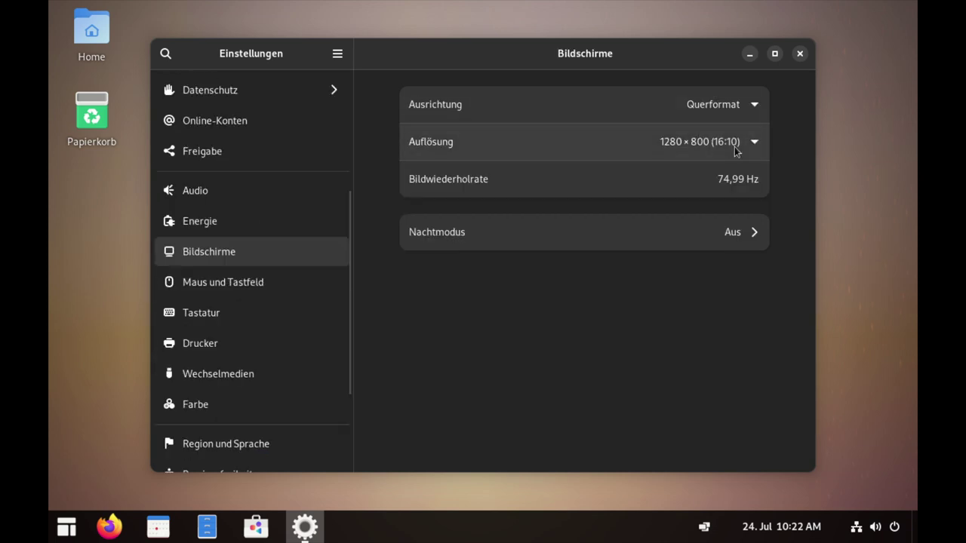
Set the resolution to 1920 × 1080 (16:9), apply and keep it, then close Settings.
{"action": "left_click", "coordinate": [745, 147]}
{"action": "left_click", "coordinate": [745, 299]}
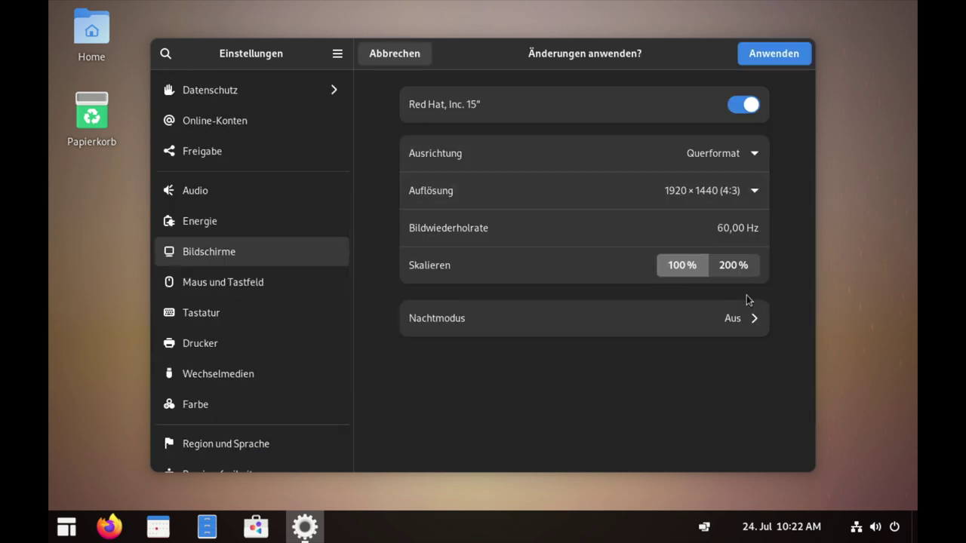
{"action": "left_click", "coordinate": [753, 186]}
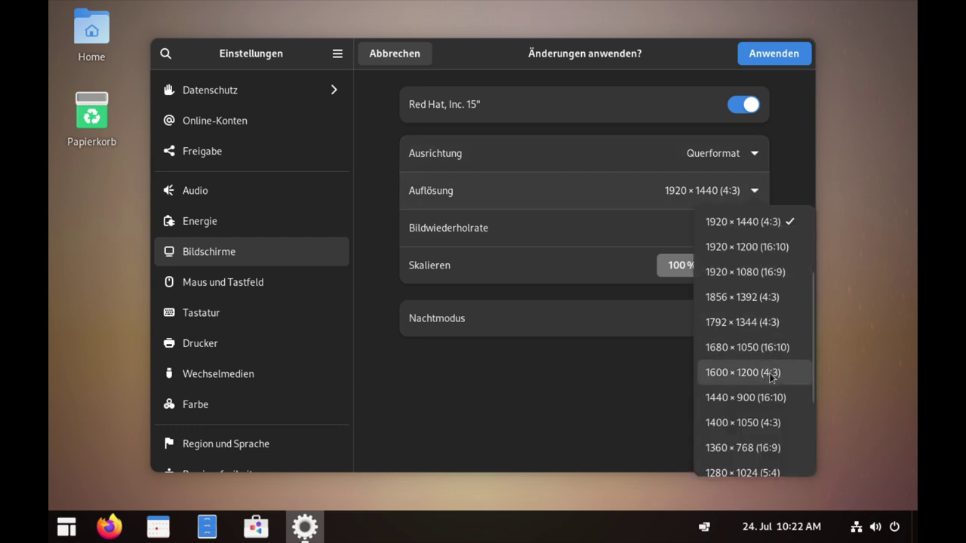
{"action": "left_click", "coordinate": [755, 273]}
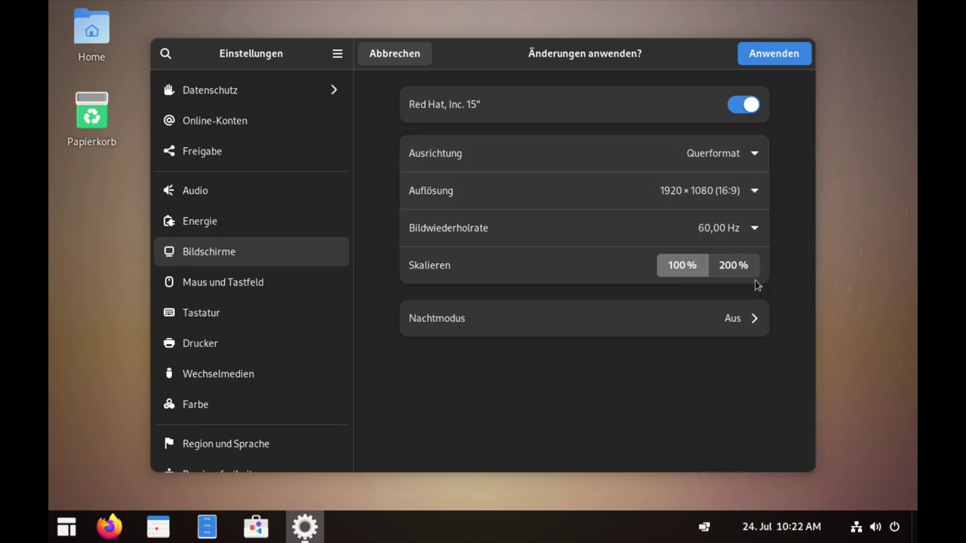
{"action": "left_click", "coordinate": [774, 63]}
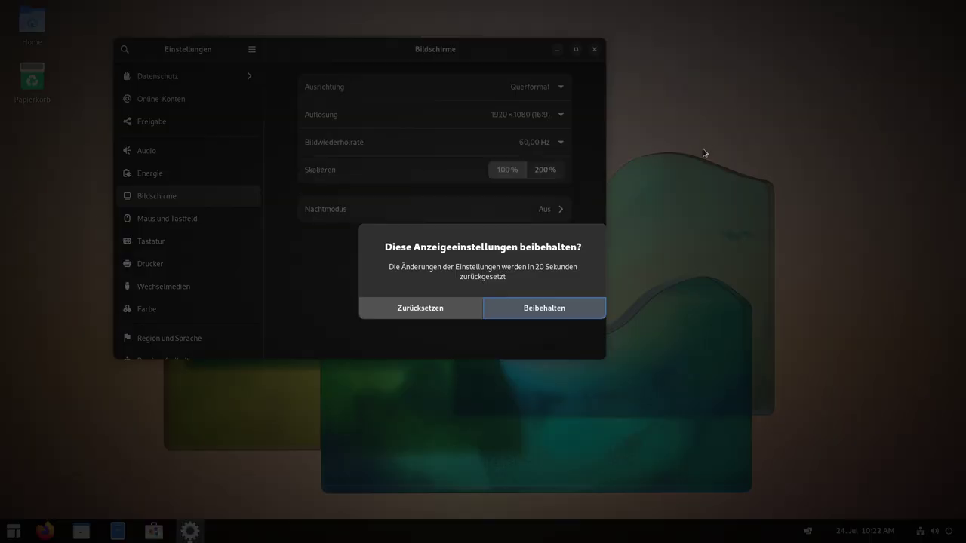
{"action": "left_click", "coordinate": [542, 310]}
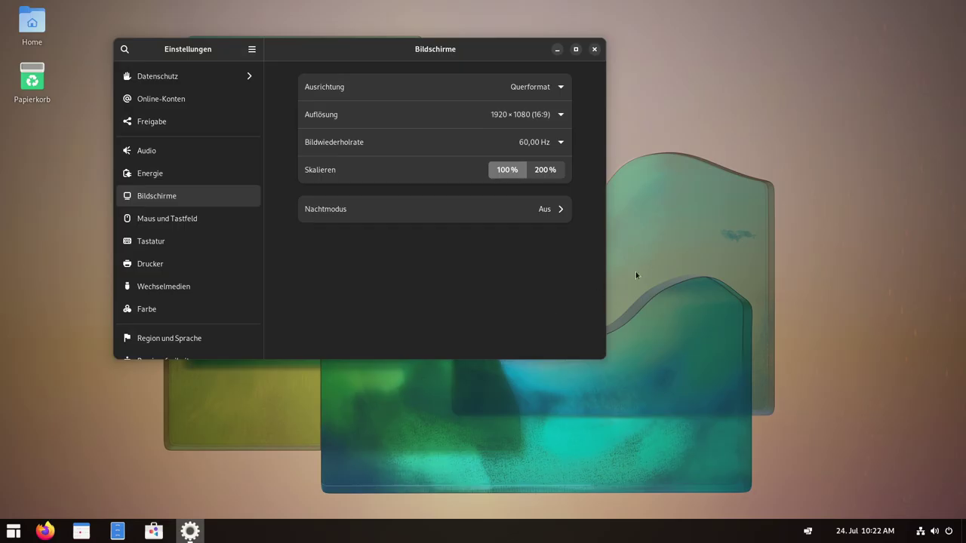
{"action": "left_click_drag", "start_coordinate": [372, 53], "coordinate": [510, 76]}
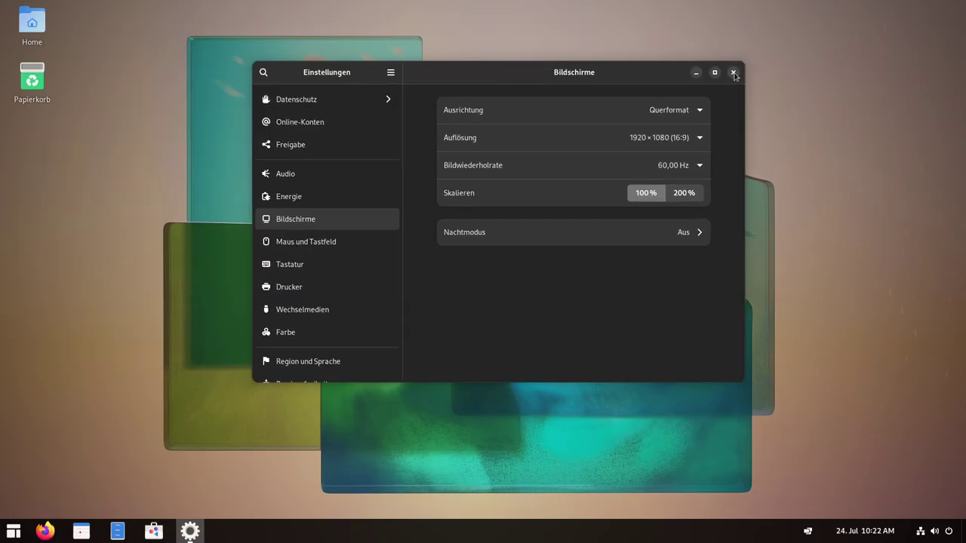
{"action": "left_click", "coordinate": [733, 72]}
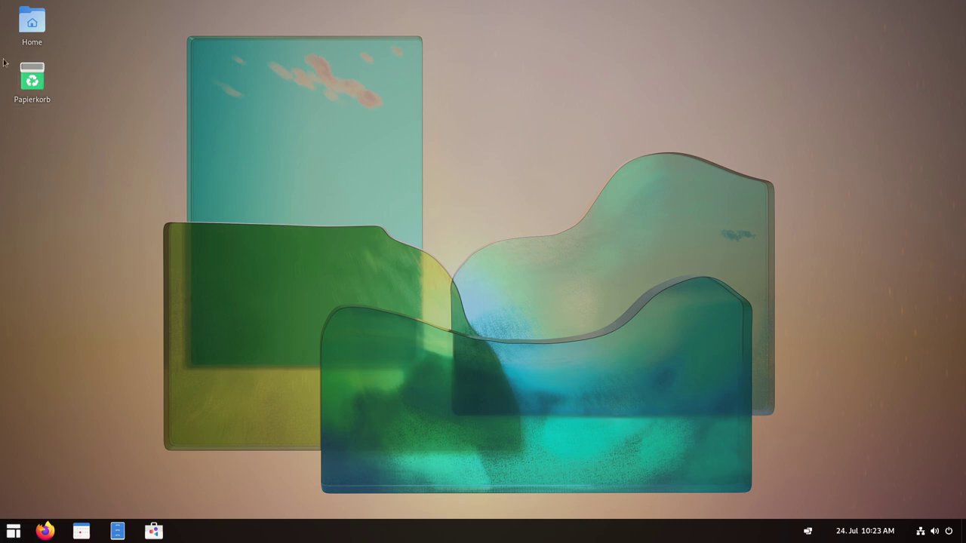
Switch on Tile Windows in the tiling tray menu so the Files window fills the screen.
{"action": "left_click", "coordinate": [13, 531]}
{"action": "left_click", "coordinate": [13, 531]}
{"action": "key", "text": "super"}
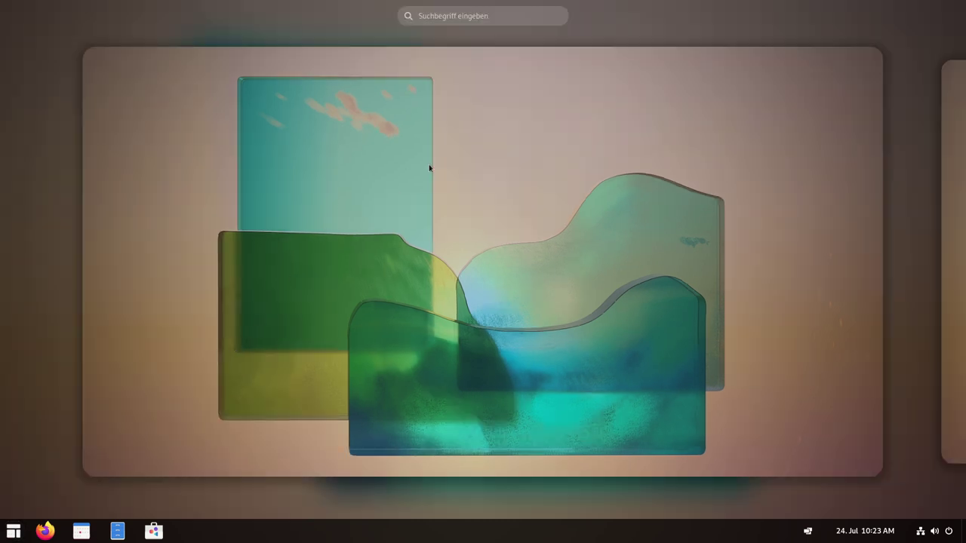
{"action": "key", "text": "super"}
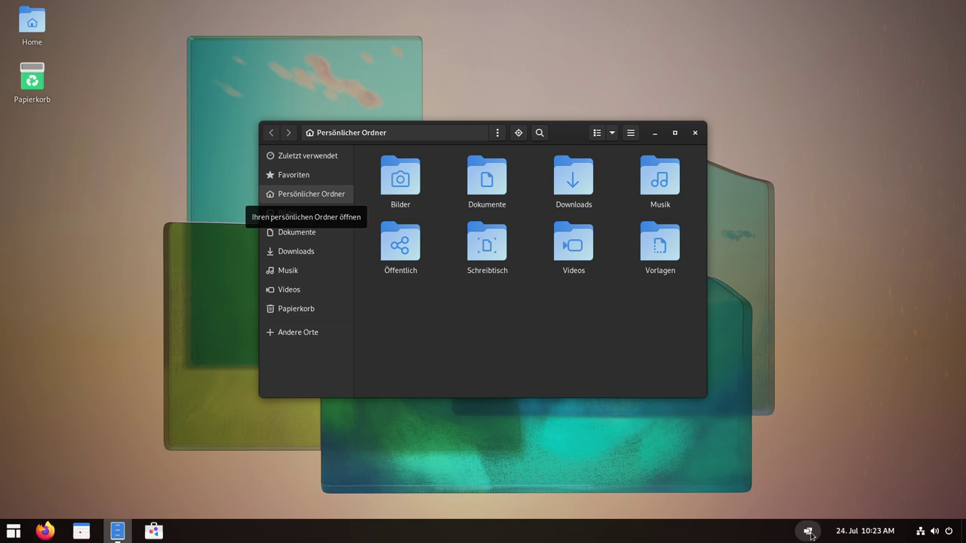
{"action": "left_click", "coordinate": [809, 533]}
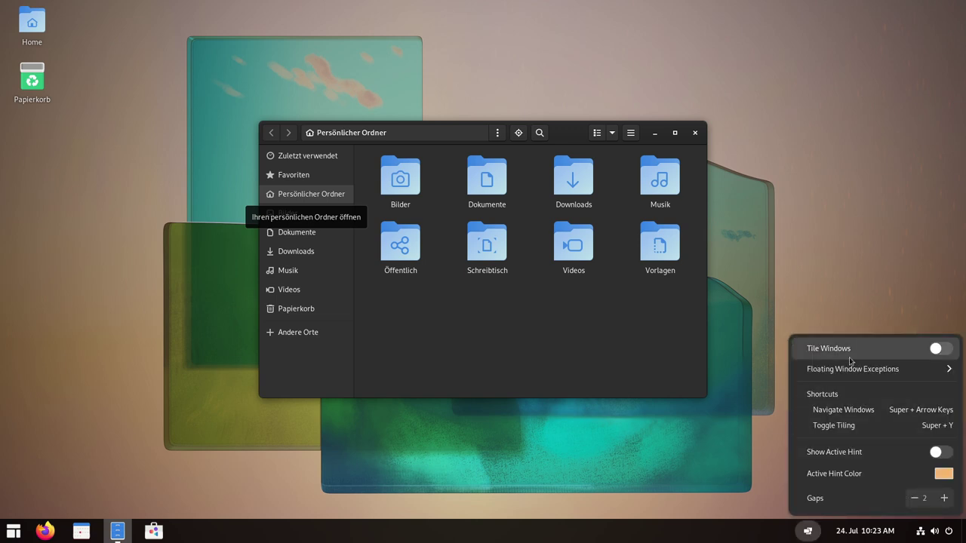
{"action": "left_click", "coordinate": [948, 350]}
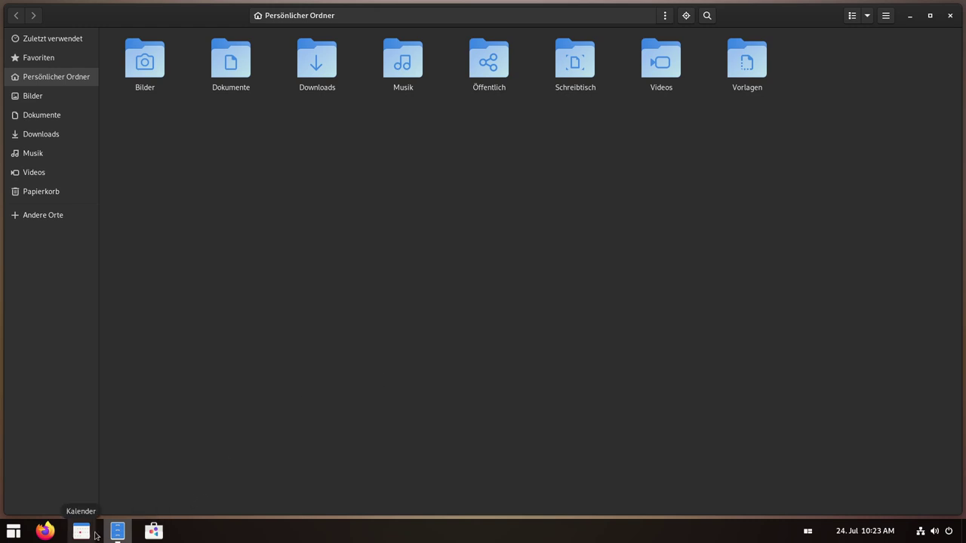
Tile Calendar and Software beside Files, then switch Tile Windows off.
{"action": "left_click", "coordinate": [81, 531]}
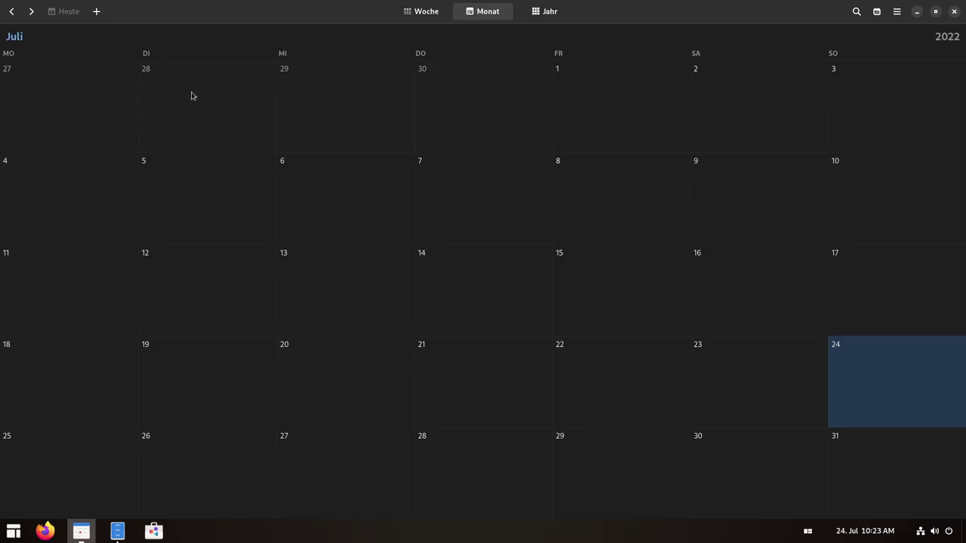
{"action": "double_click", "coordinate": [643, 10]}
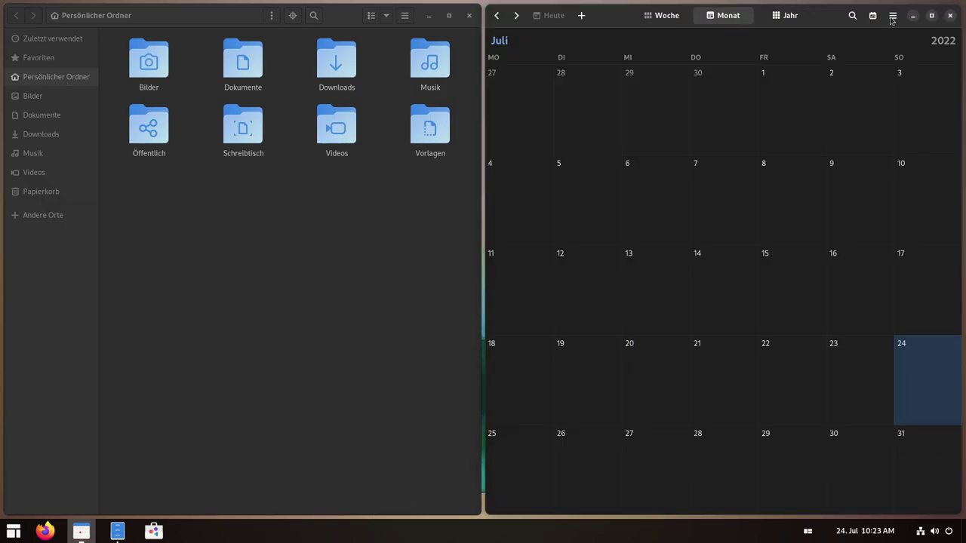
{"action": "left_click", "coordinate": [154, 532]}
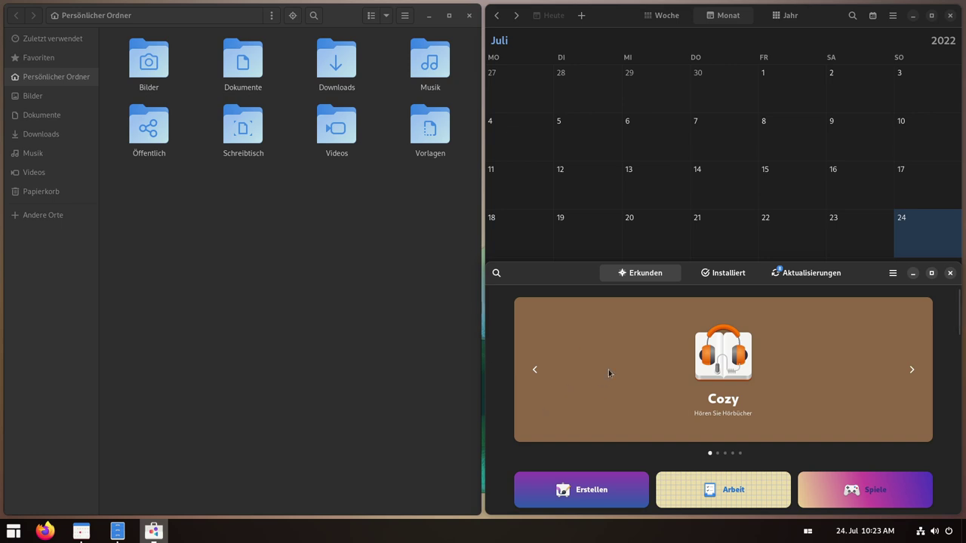
{"action": "left_click", "coordinate": [818, 532]}
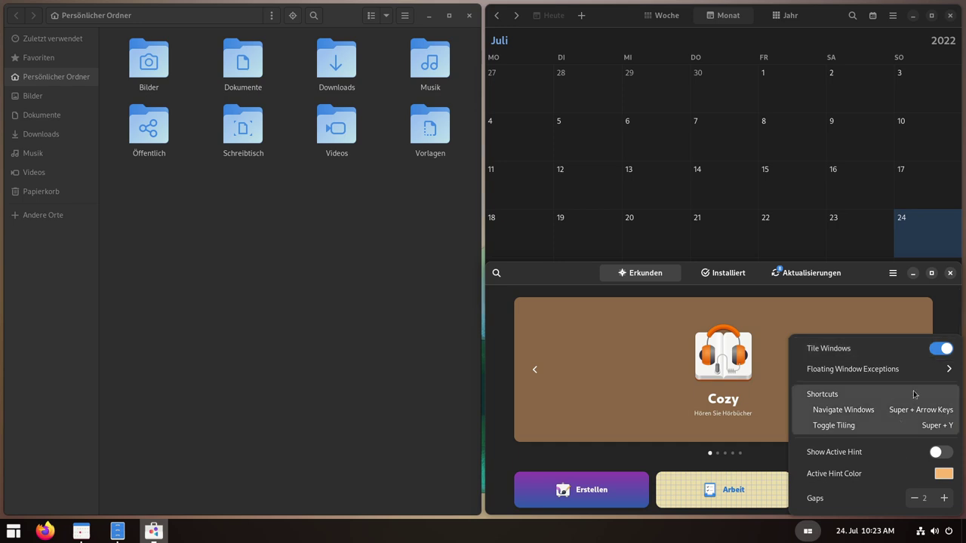
{"action": "left_click", "coordinate": [936, 355]}
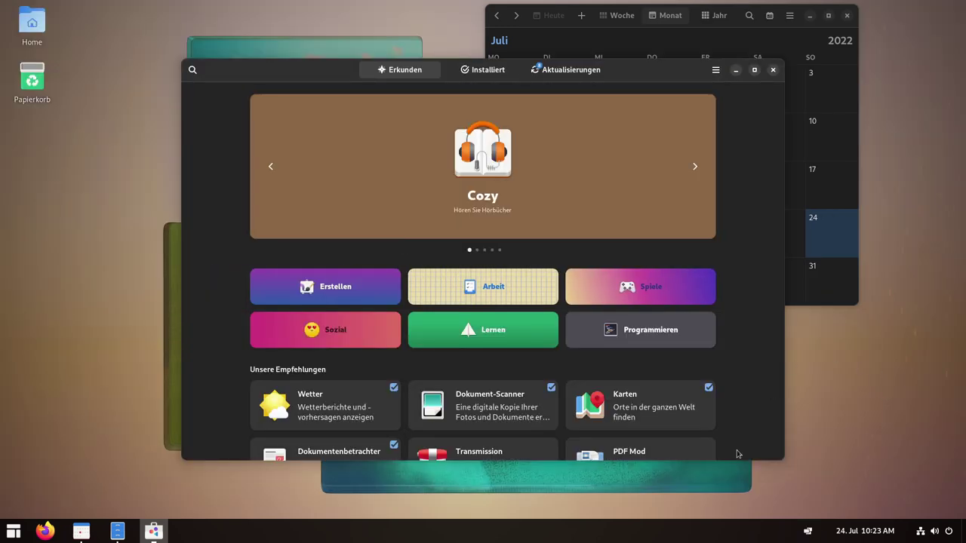
Dismiss the tiling menu and close the Software, Calendar and Files windows.
{"action": "left_click", "coordinate": [806, 530]}
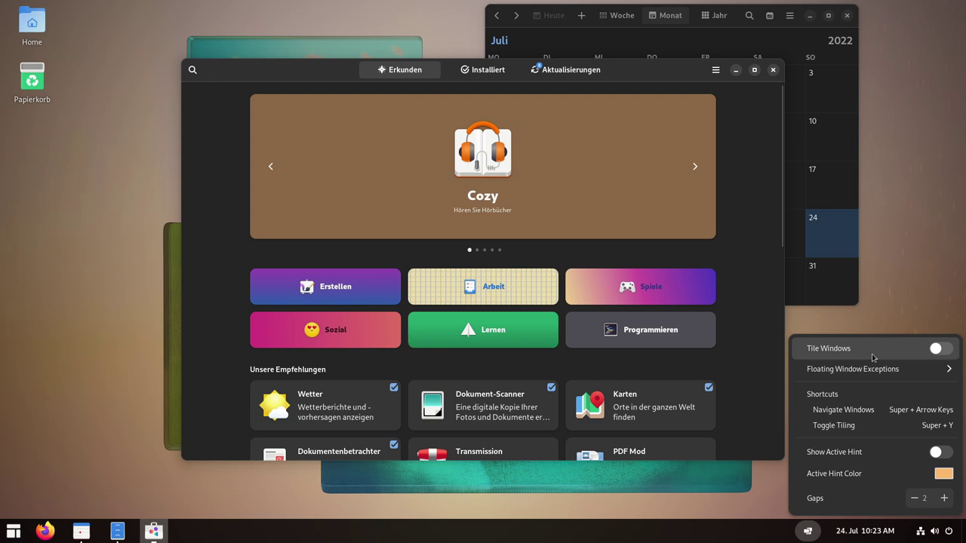
{"action": "left_click", "coordinate": [420, 165]}
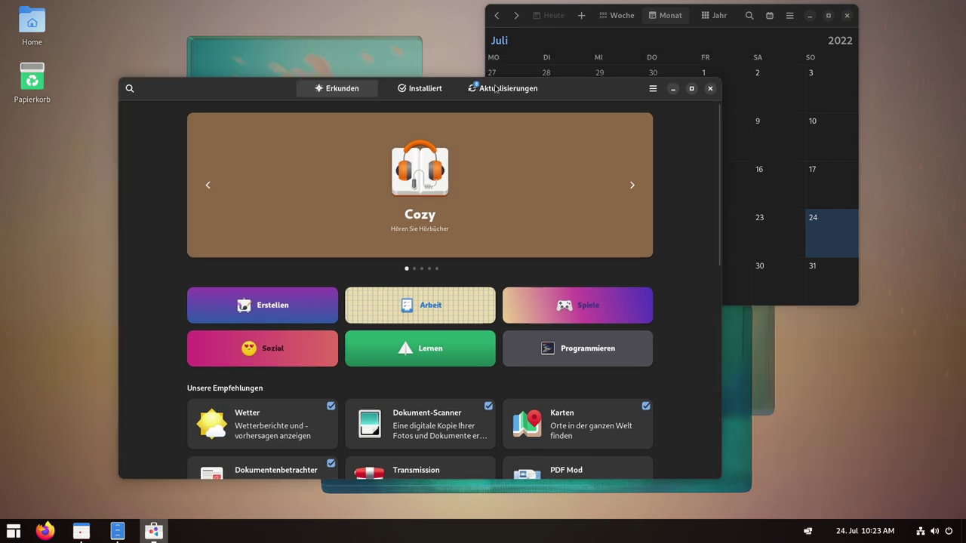
{"action": "left_click", "coordinate": [710, 88]}
{"action": "left_click", "coordinate": [847, 15]}
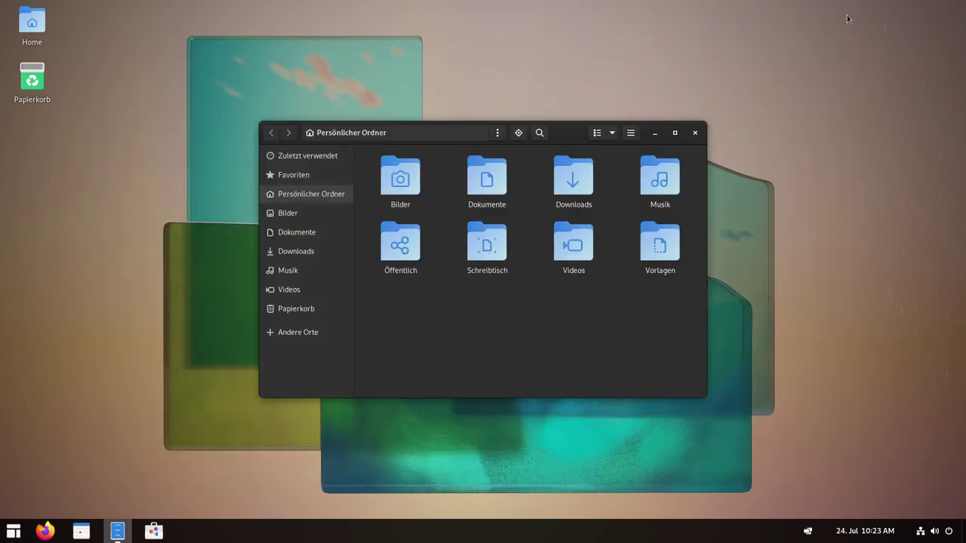
{"action": "left_click", "coordinate": [694, 132]}
Reopen and close Software, Files and Calendar one after another.
{"action": "left_click", "coordinate": [161, 534]}
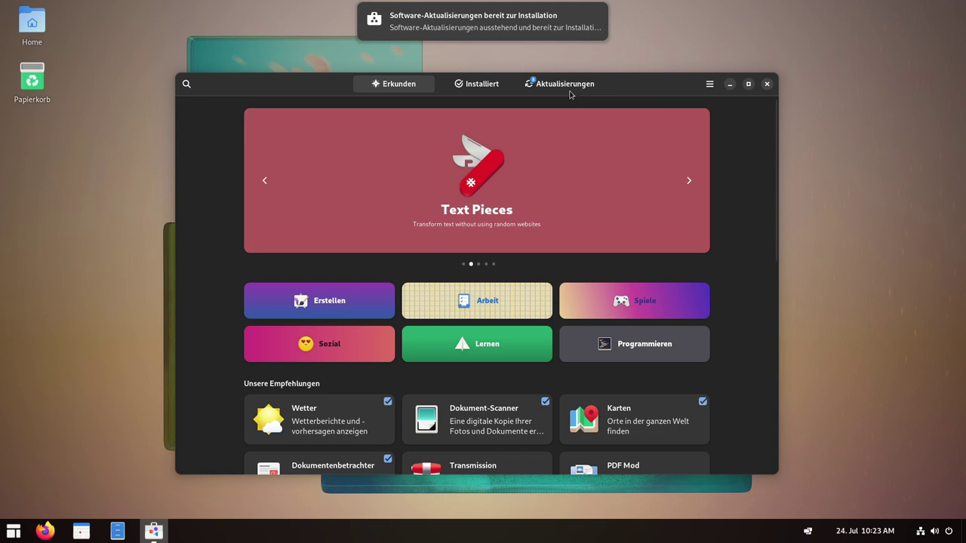
{"action": "left_click", "coordinate": [767, 85]}
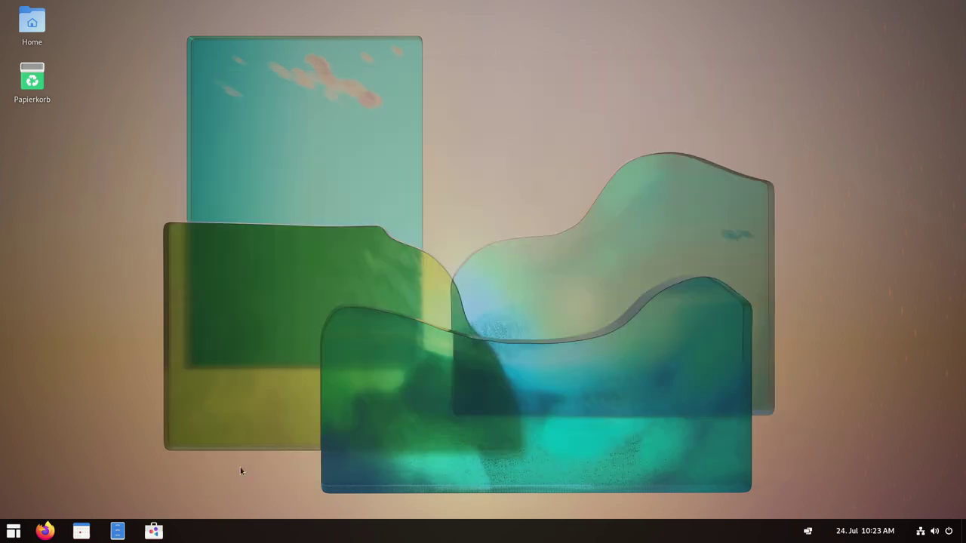
{"action": "left_click", "coordinate": [117, 531]}
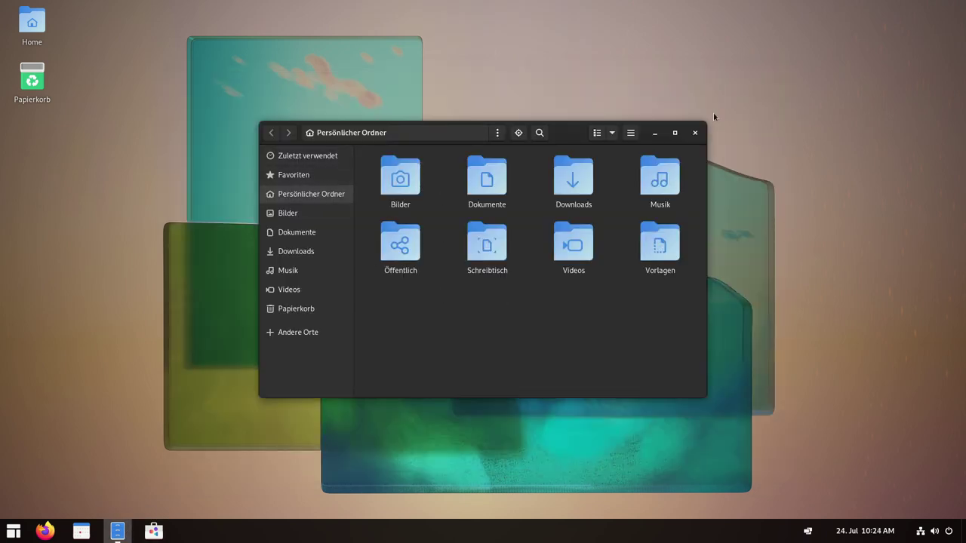
{"action": "left_click", "coordinate": [695, 133]}
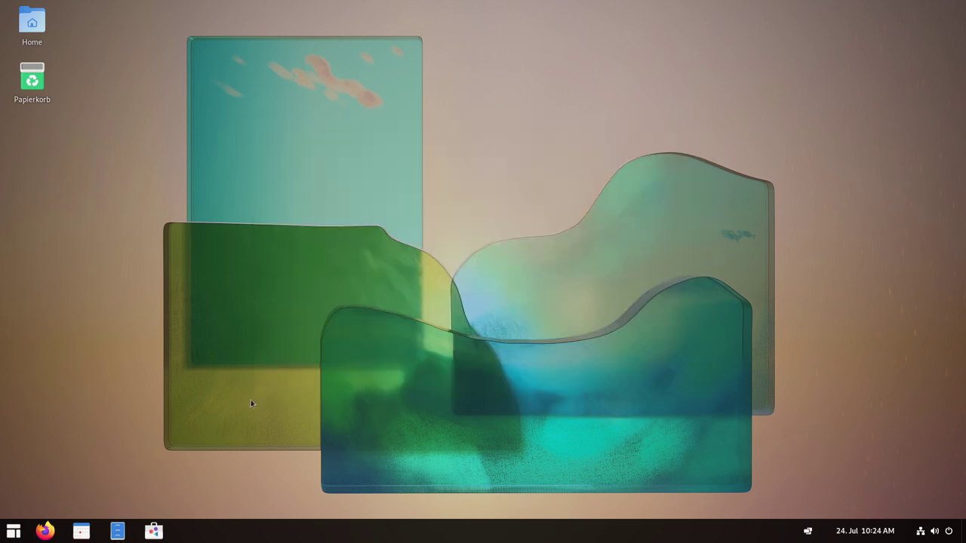
{"action": "left_click", "coordinate": [81, 531]}
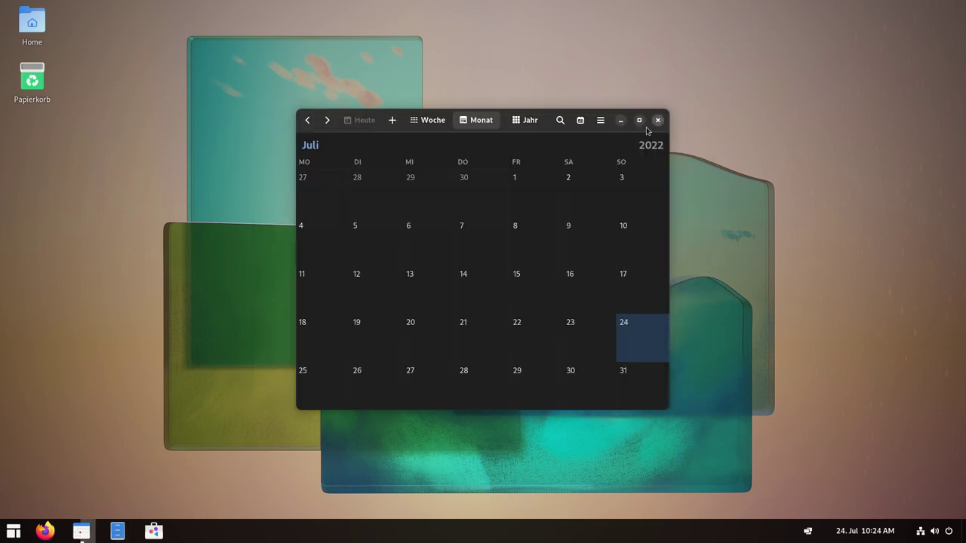
{"action": "left_click", "coordinate": [657, 121]}
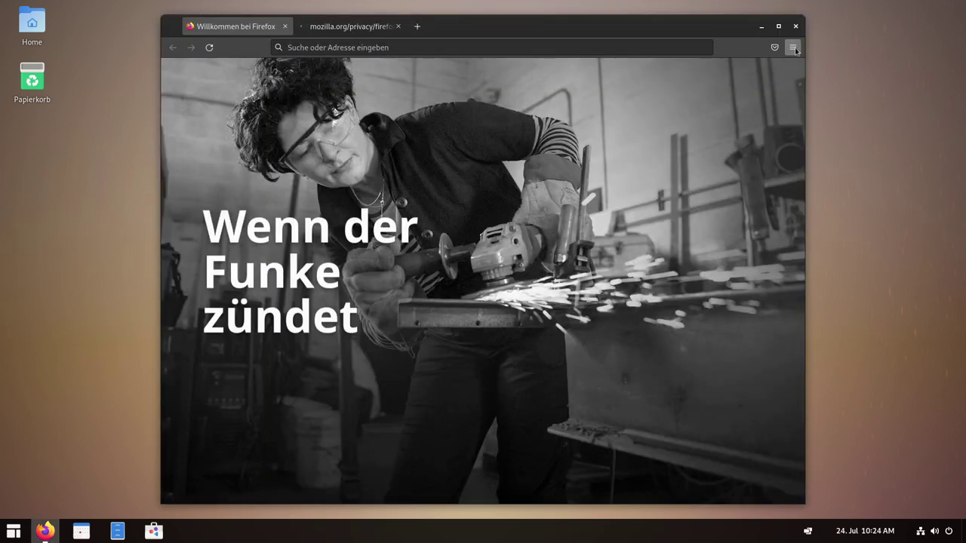
Confirm in About Firefox that the version is 102.0 (64-Bit), then quit Firefox.
{"action": "left_click", "coordinate": [794, 48]}
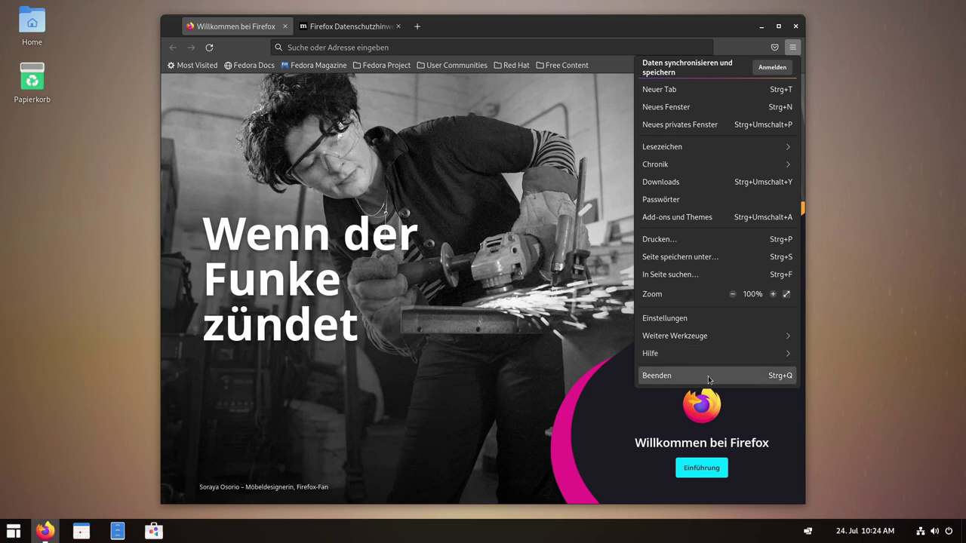
{"action": "left_click", "coordinate": [700, 353]}
{"action": "left_click", "coordinate": [662, 180]}
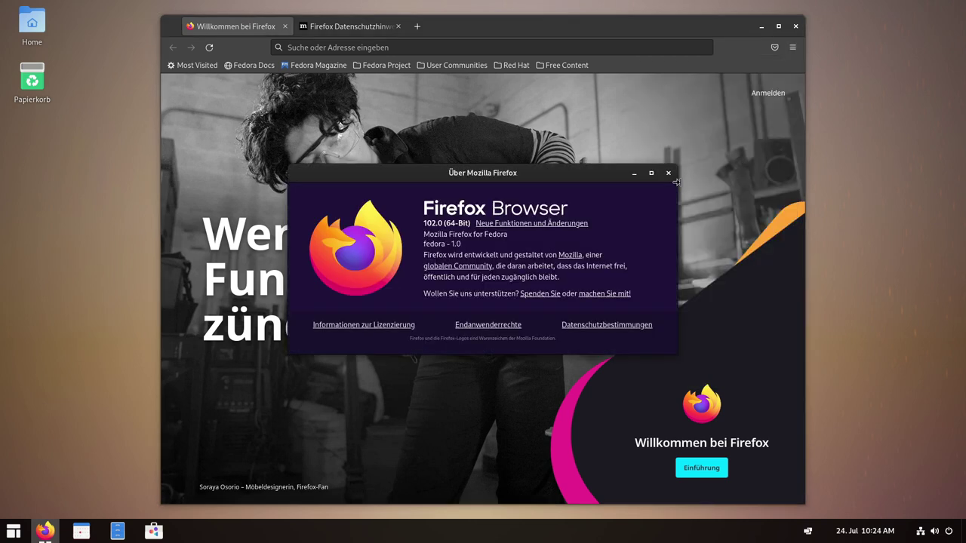
{"action": "left_click_drag", "start_coordinate": [424, 224], "coordinate": [450, 224]}
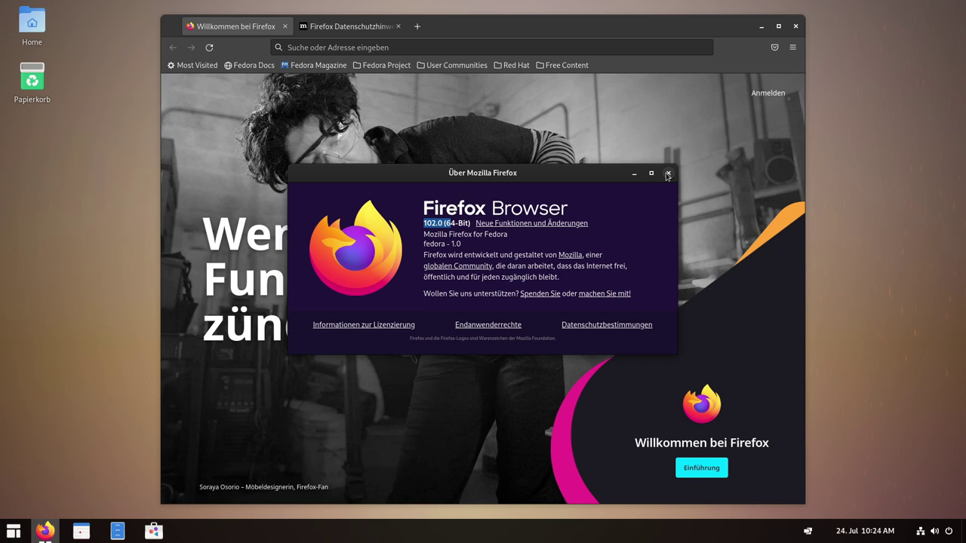
{"action": "left_click", "coordinate": [667, 174]}
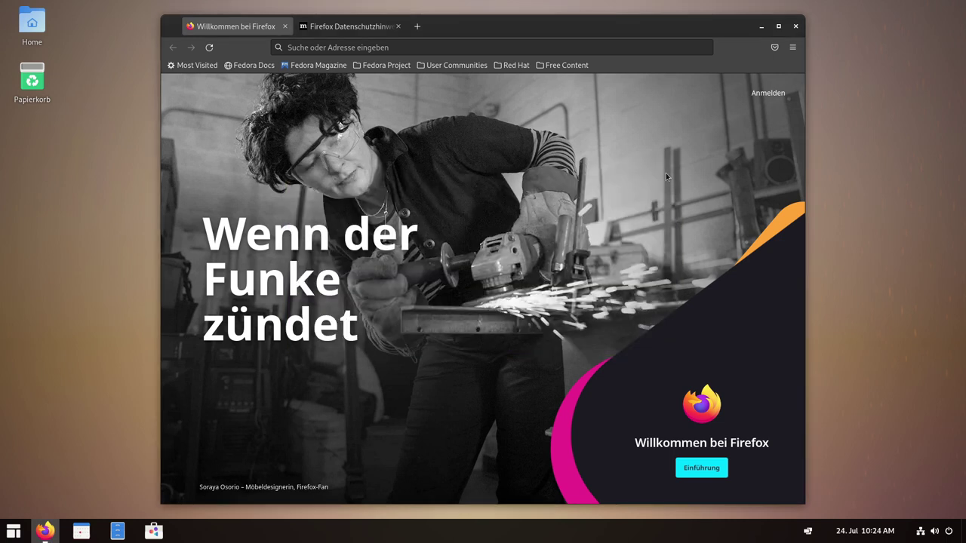
{"action": "left_click", "coordinate": [796, 26]}
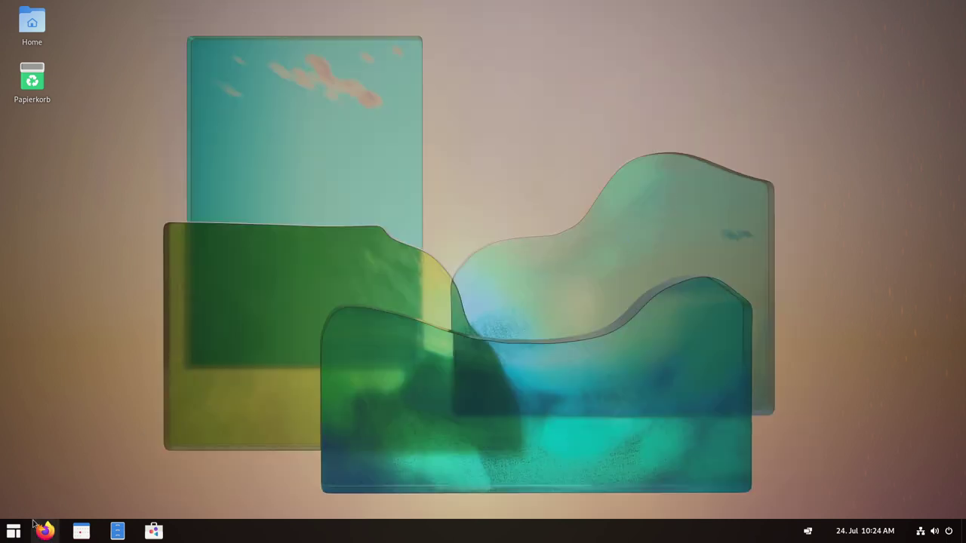
Launch ArcMenu Settings from the ArcMenu start menu.
{"action": "left_click", "coordinate": [15, 532]}
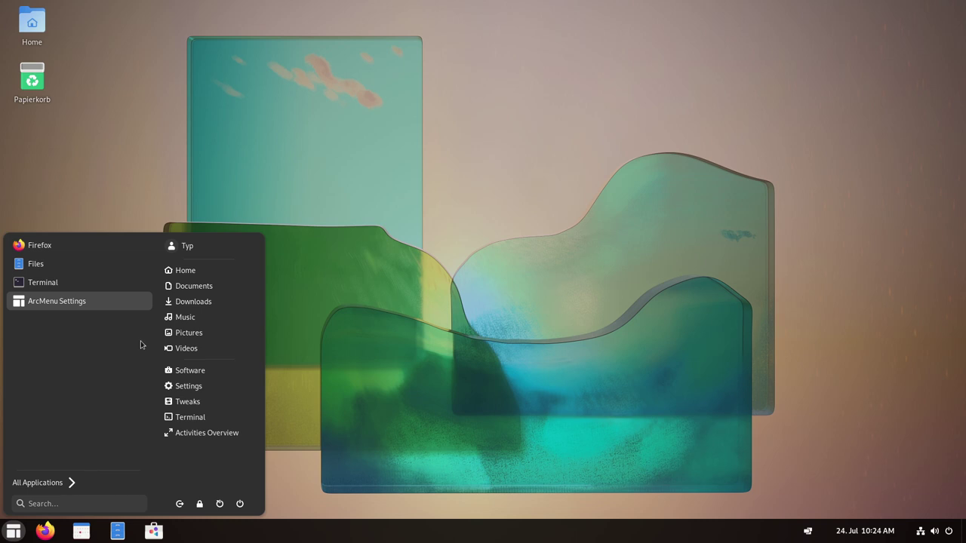
{"action": "left_click", "coordinate": [43, 302]}
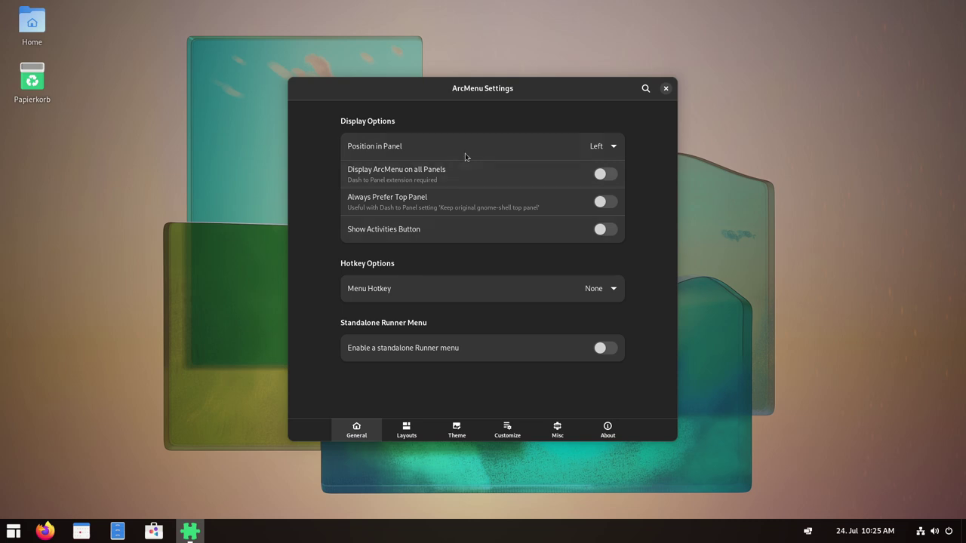
Set Position in Panel to Center, then Right, then back to Left.
{"action": "left_click", "coordinate": [595, 147]}
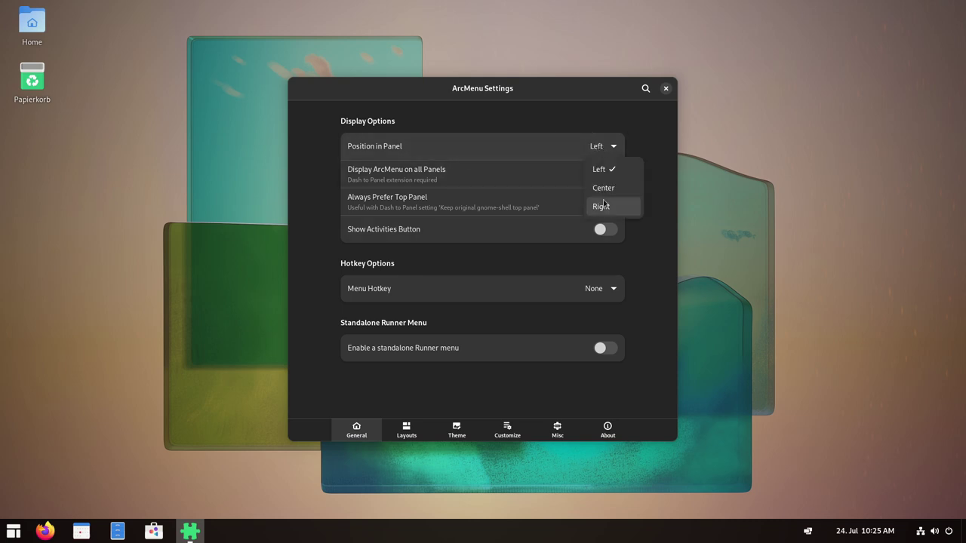
{"action": "left_click", "coordinate": [603, 187]}
{"action": "left_click", "coordinate": [609, 150]}
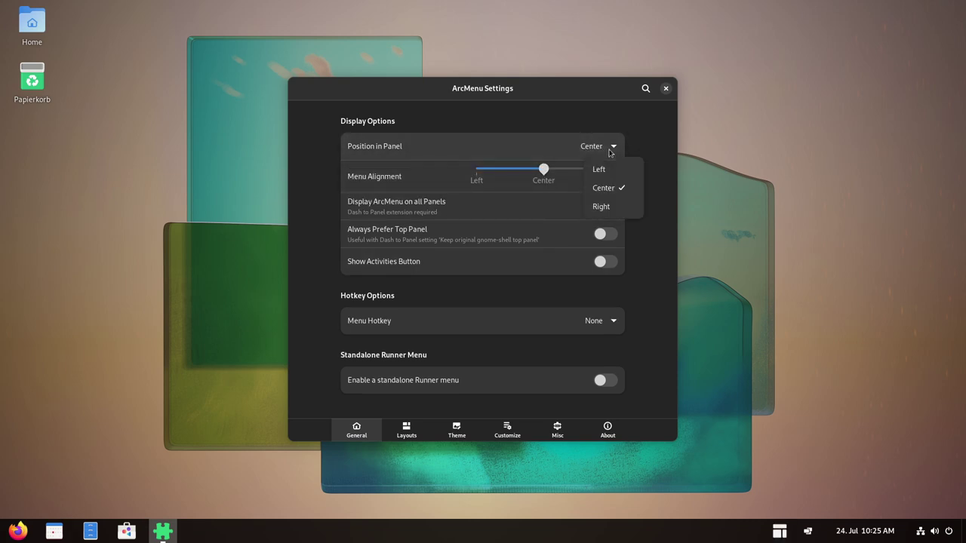
{"action": "left_click", "coordinate": [602, 207]}
{"action": "left_click", "coordinate": [606, 150]}
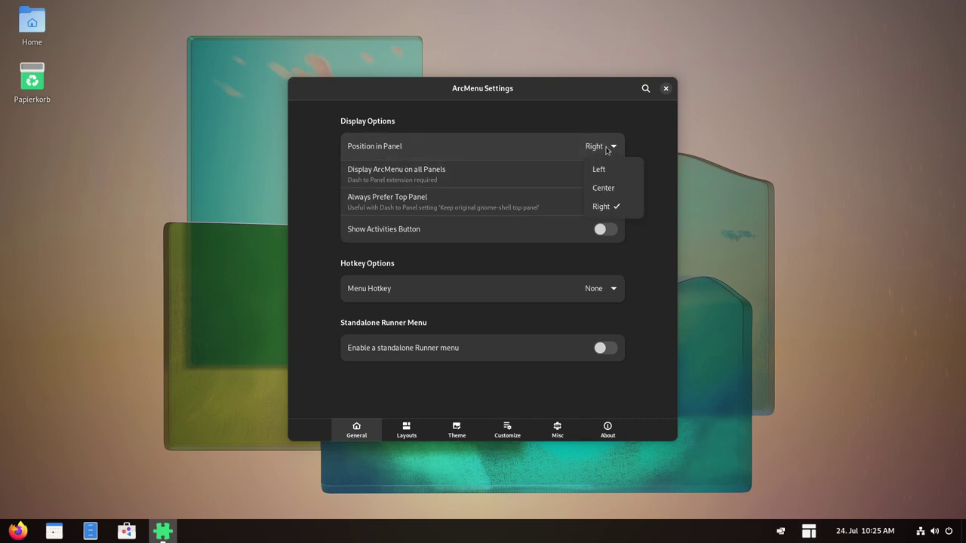
{"action": "left_click", "coordinate": [603, 169]}
Check the start menu, toggle Display ArcMenu on all Panels on and off, and show Layouts.
{"action": "left_click", "coordinate": [11, 537]}
{"action": "left_click", "coordinate": [12, 538]}
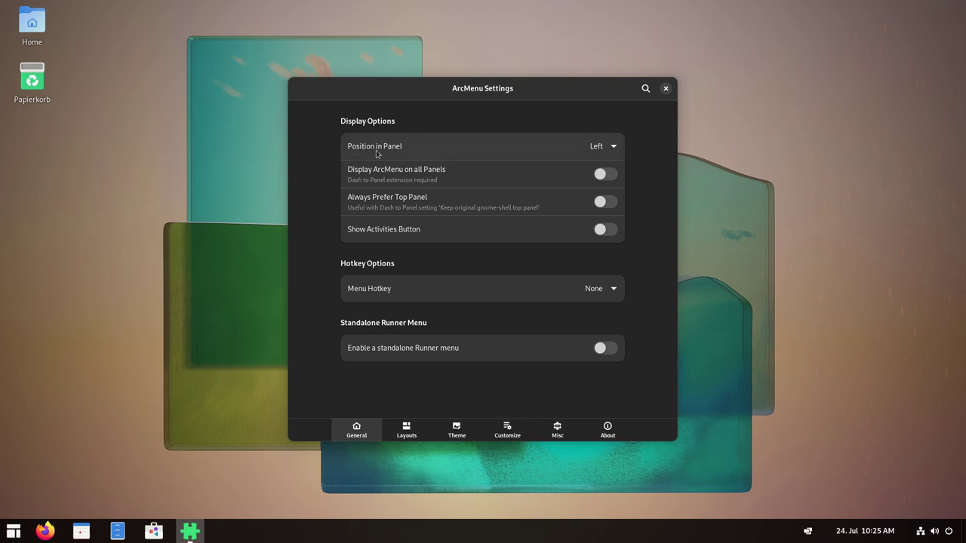
{"action": "left_click", "coordinate": [15, 537]}
{"action": "left_click", "coordinate": [14, 537]}
{"action": "left_click", "coordinate": [602, 175]}
{"action": "left_click", "coordinate": [602, 175]}
{"action": "left_click", "coordinate": [406, 432]}
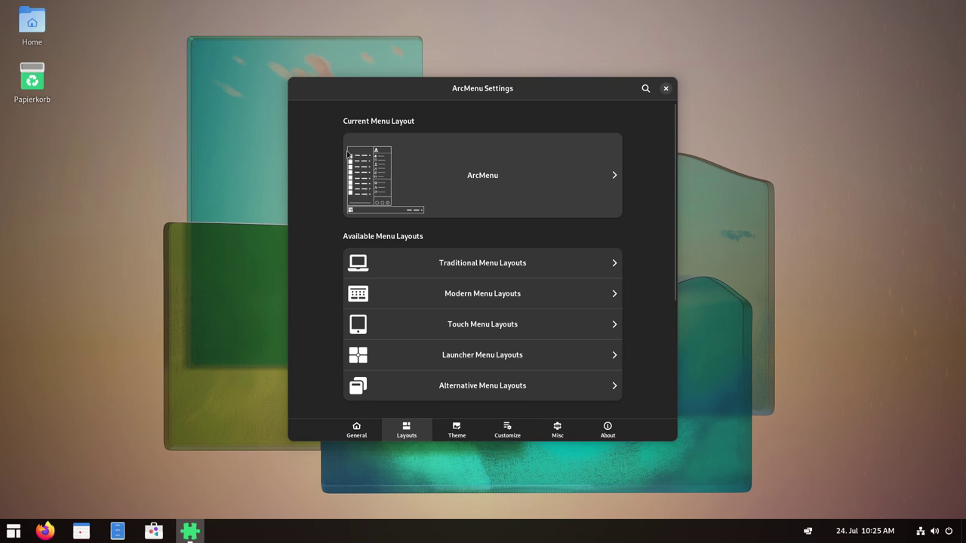
Check the current start menu and open the current ArcMenu layout's tweaks.
{"action": "left_click", "coordinate": [12, 531]}
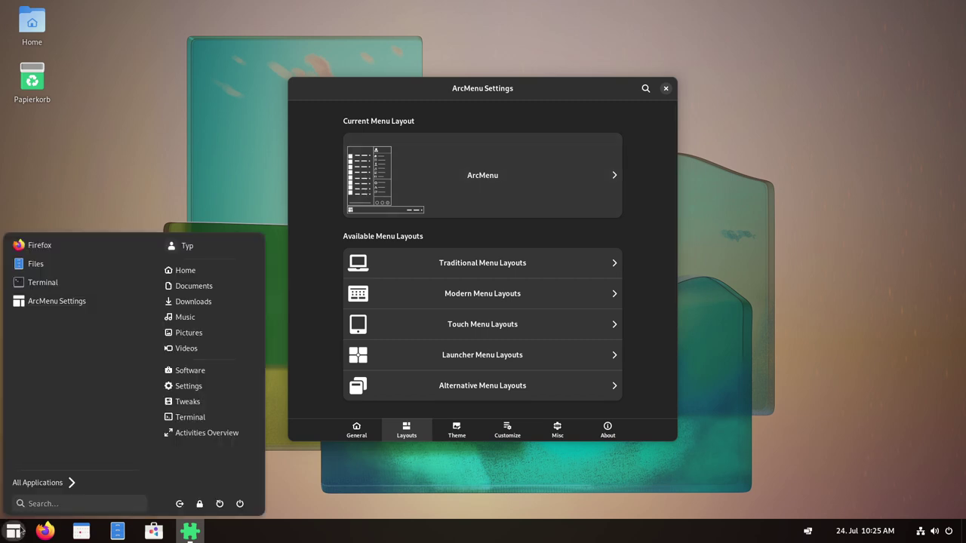
{"action": "left_click", "coordinate": [620, 178]}
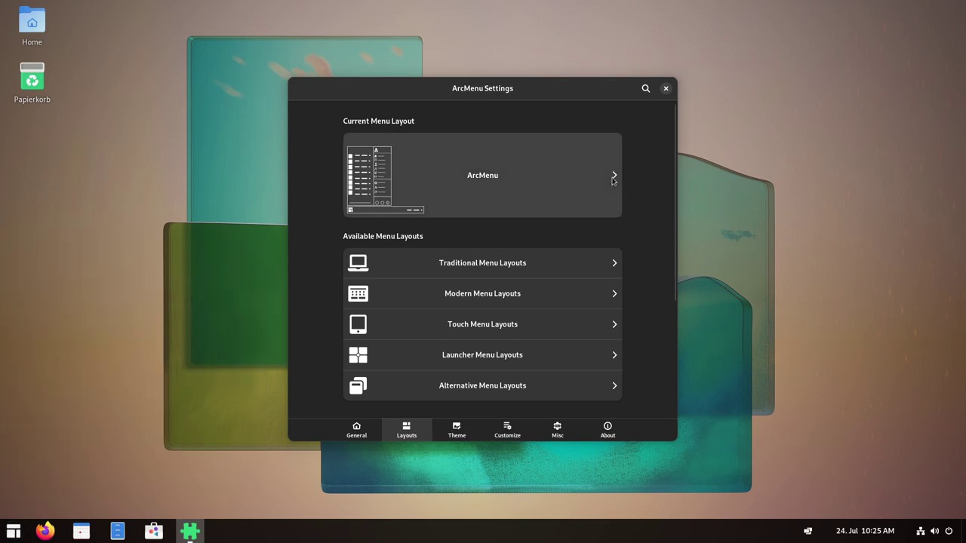
{"action": "left_click", "coordinate": [615, 176]}
{"action": "scroll", "coordinate": [511, 246], "scroll_direction": "down", "scroll_amount": 4}
{"action": "scroll", "coordinate": [510, 246], "scroll_direction": "up", "scroll_amount": 4}
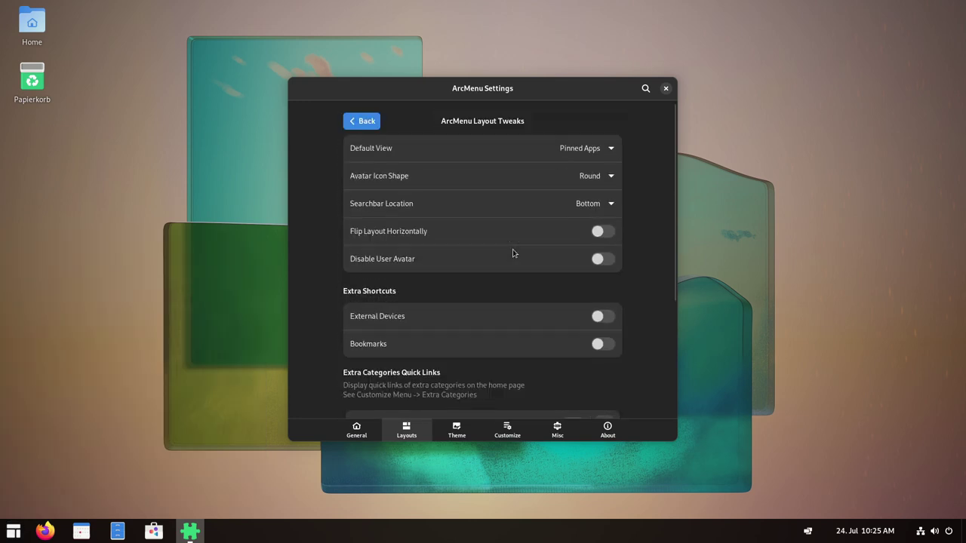
Set Default View to Categories List and preview it in the start menu.
{"action": "left_click", "coordinate": [596, 148]}
{"action": "left_click", "coordinate": [605, 190]}
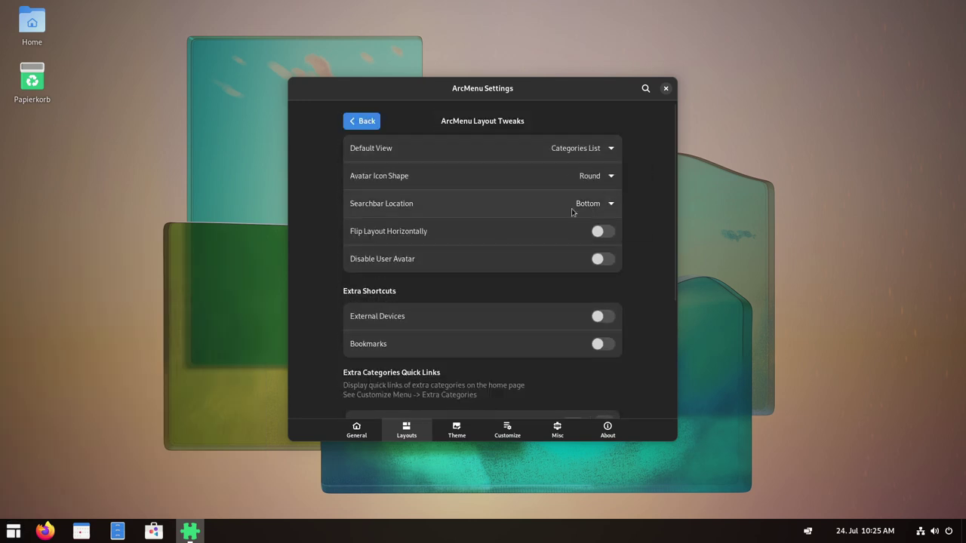
{"action": "left_click", "coordinate": [13, 531]}
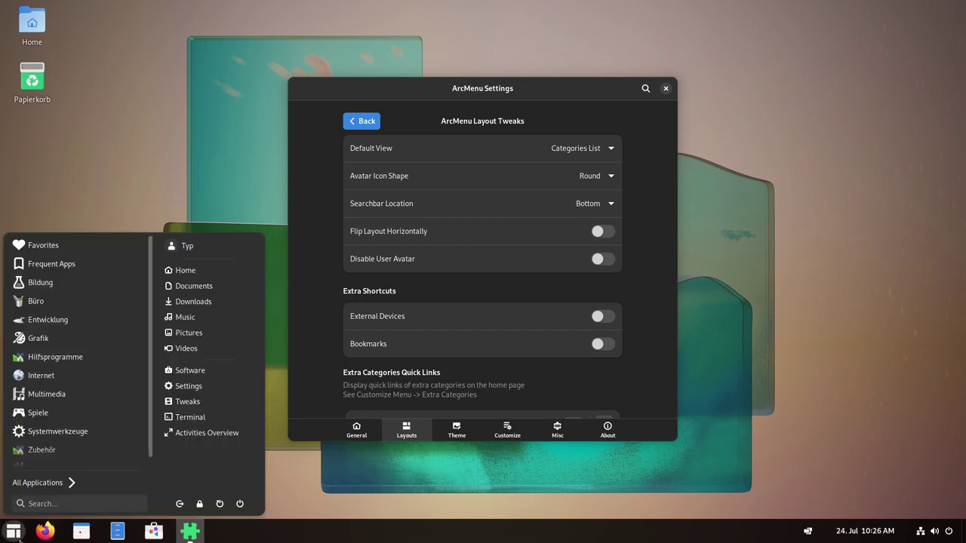
{"action": "scroll", "coordinate": [82, 326], "scroll_direction": "down", "scroll_amount": 1}
{"action": "scroll", "coordinate": [76, 249], "scroll_direction": "up", "scroll_amount": 1}
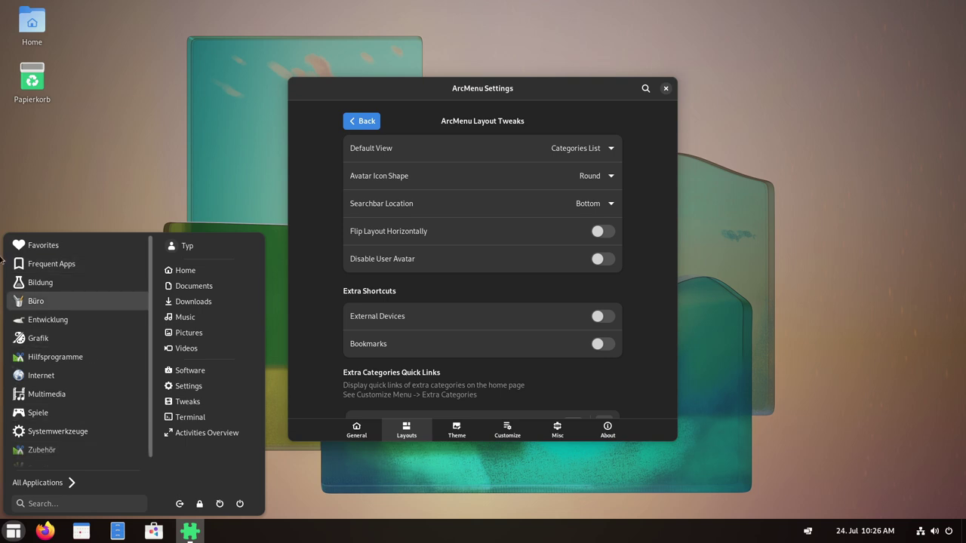
{"action": "left_click", "coordinate": [612, 148]}
Set Default View to Frequent Apps and preview the menu.
{"action": "left_click", "coordinate": [612, 148]}
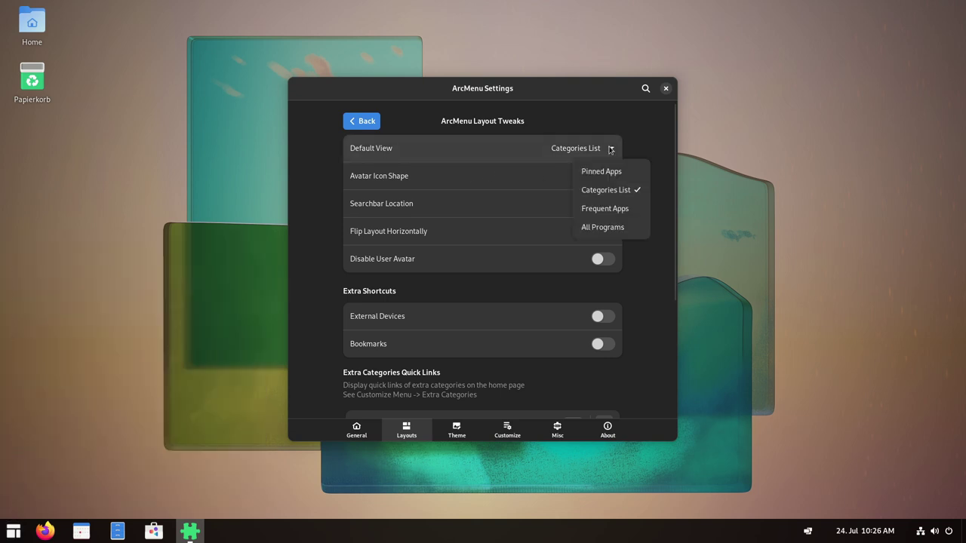
{"action": "left_click", "coordinate": [603, 209]}
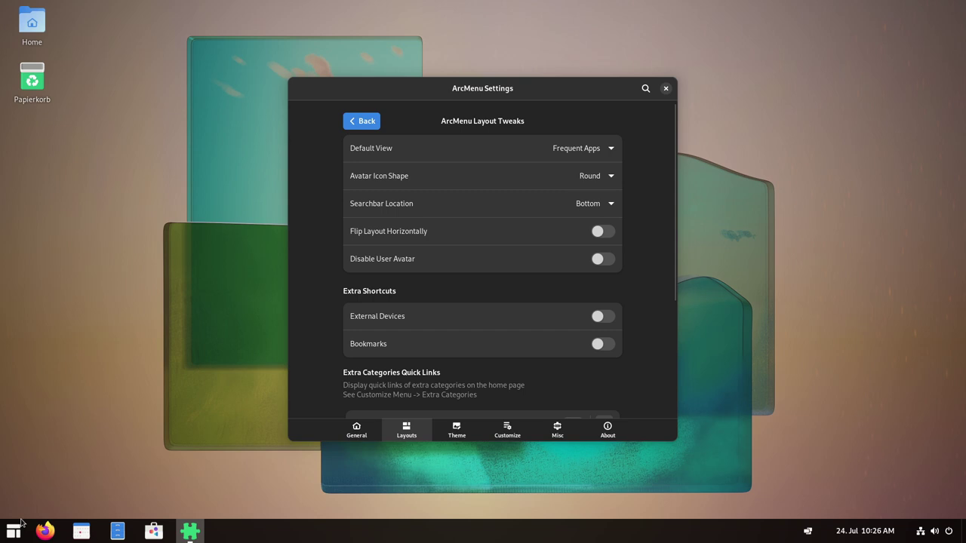
{"action": "left_click", "coordinate": [16, 528]}
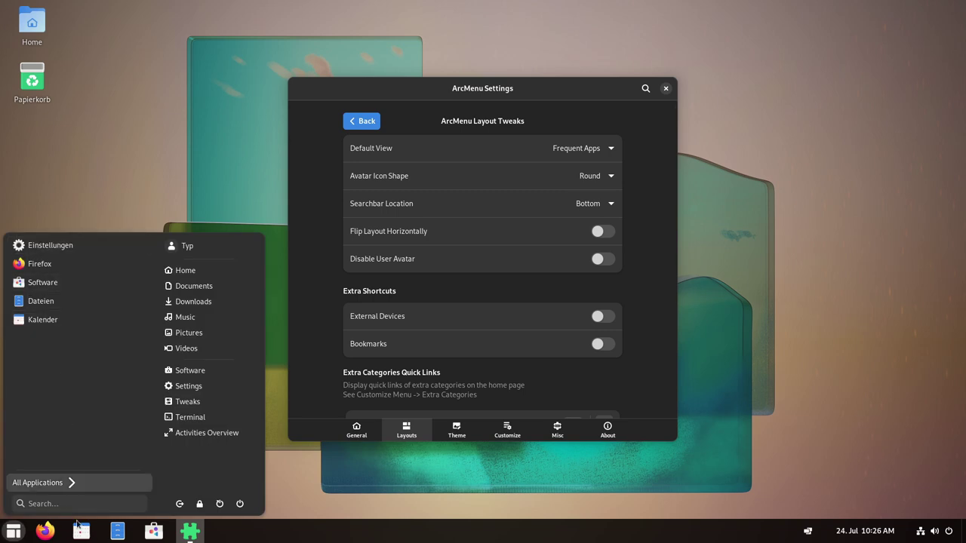
{"action": "left_click", "coordinate": [593, 149]}
Set Default View to All Programs and preview the menu.
{"action": "left_click", "coordinate": [602, 149]}
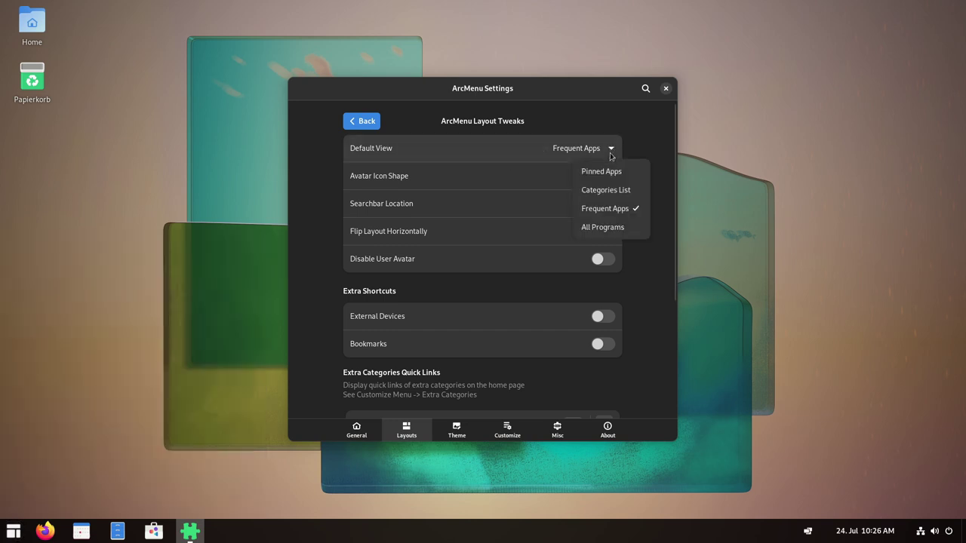
{"action": "left_click", "coordinate": [602, 227]}
{"action": "left_click", "coordinate": [14, 530]}
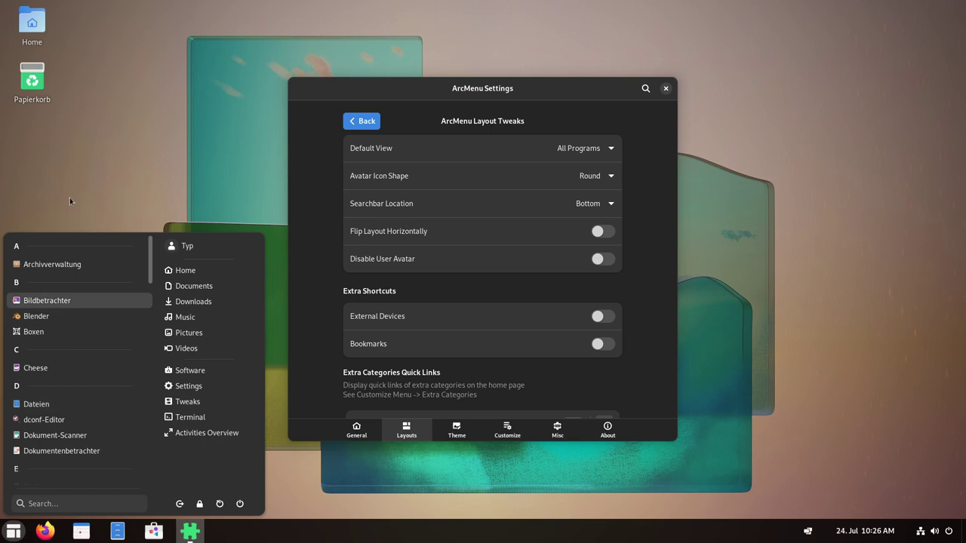
{"action": "scroll", "coordinate": [104, 330], "scroll_direction": "down", "scroll_amount": 3}
{"action": "scroll", "coordinate": [104, 324], "scroll_direction": "up", "scroll_amount": 3}
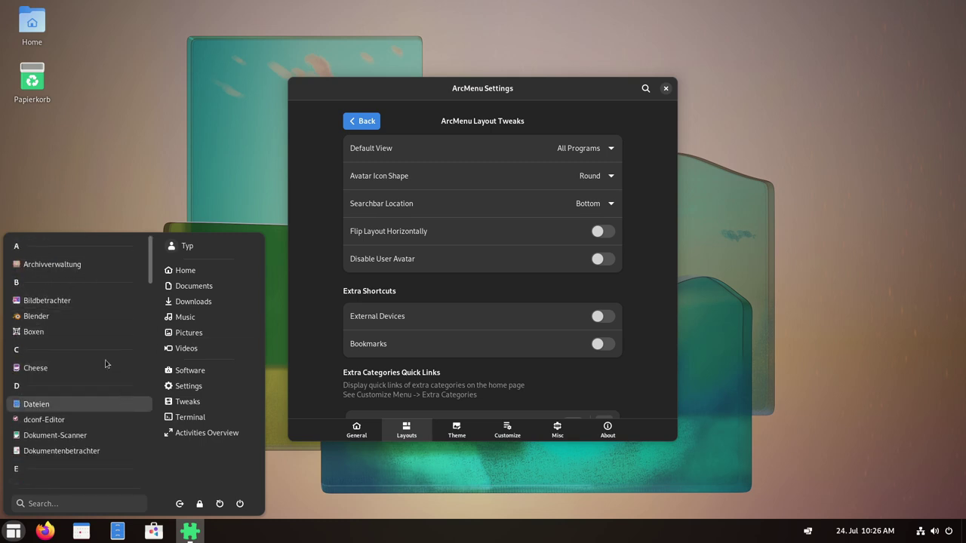
{"action": "left_click", "coordinate": [612, 150]}
Restore Pinned Apps as Default View, keeping the round Avatar Icon Shape.
{"action": "left_click", "coordinate": [612, 150]}
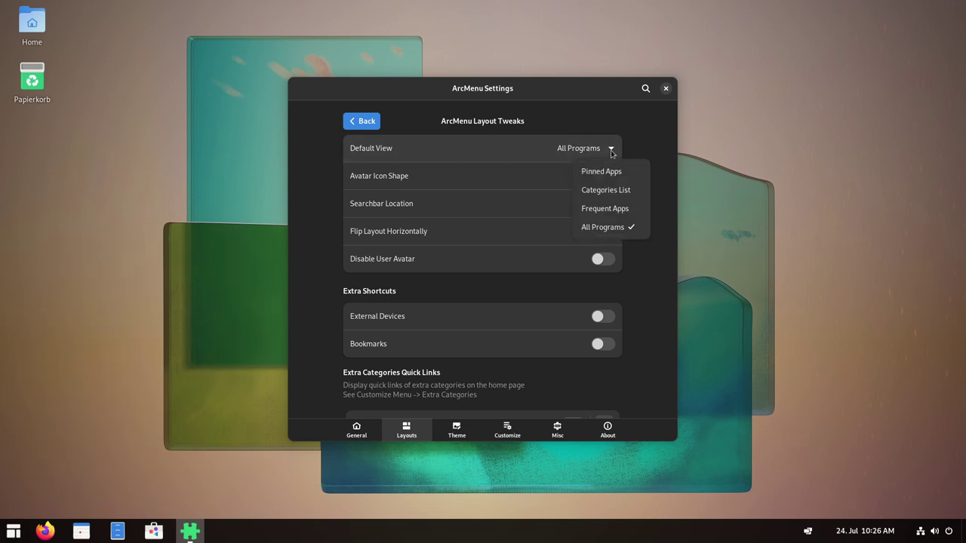
{"action": "left_click", "coordinate": [601, 170]}
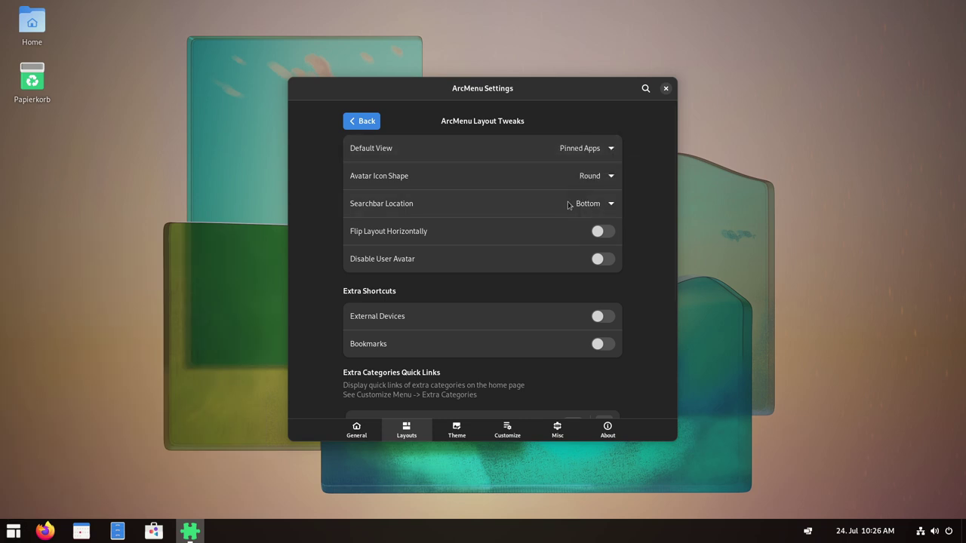
{"action": "left_click", "coordinate": [612, 177]}
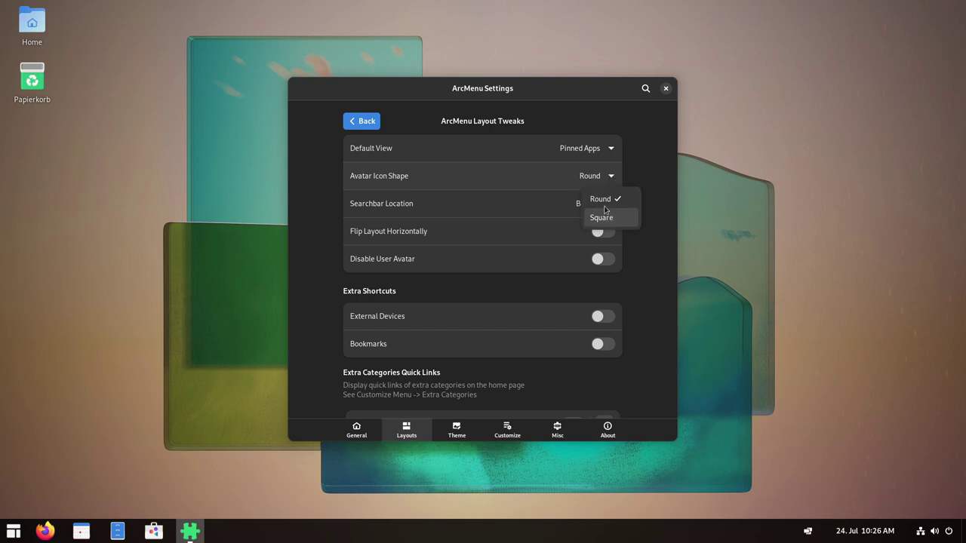
{"action": "left_click", "coordinate": [13, 531]}
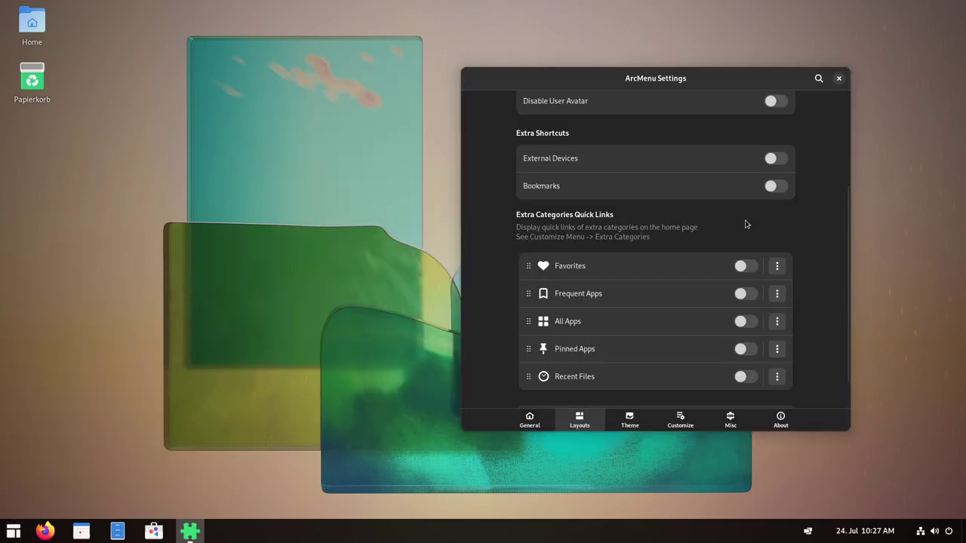
{"action": "scroll", "coordinate": [746, 224], "scroll_direction": "up", "scroll_amount": 3}
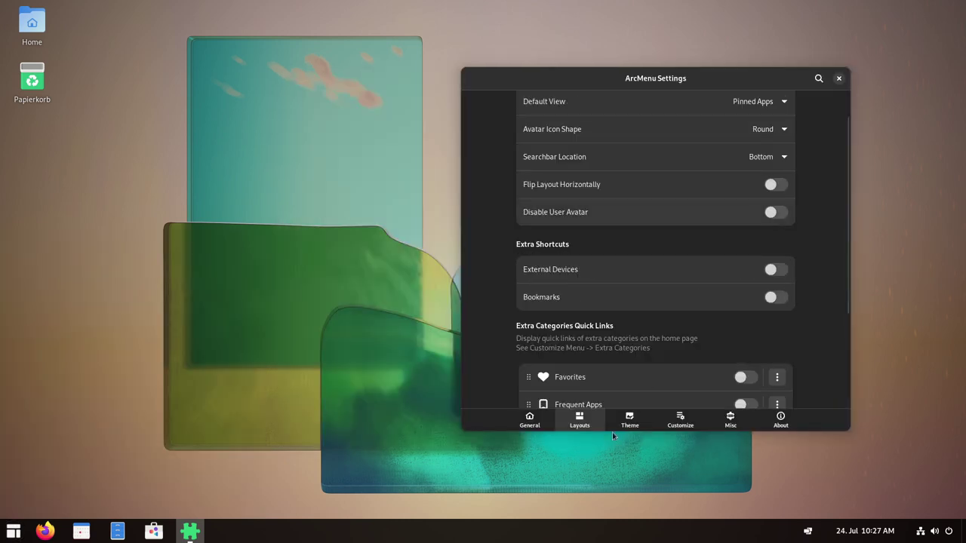
Enable Override Theme, browse the preset themes, keep ArcMenu Style, then turn override off.
{"action": "left_click", "coordinate": [630, 422]}
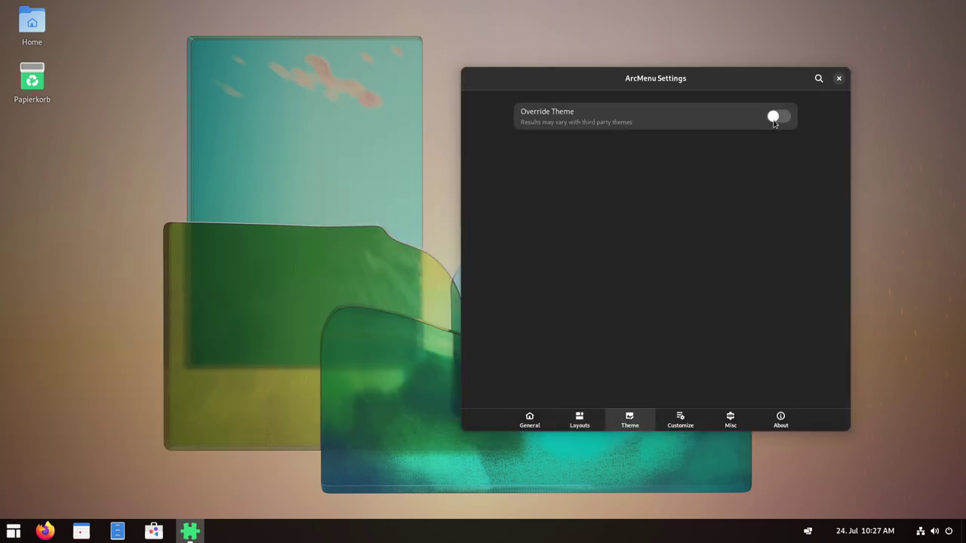
{"action": "left_click", "coordinate": [778, 118]}
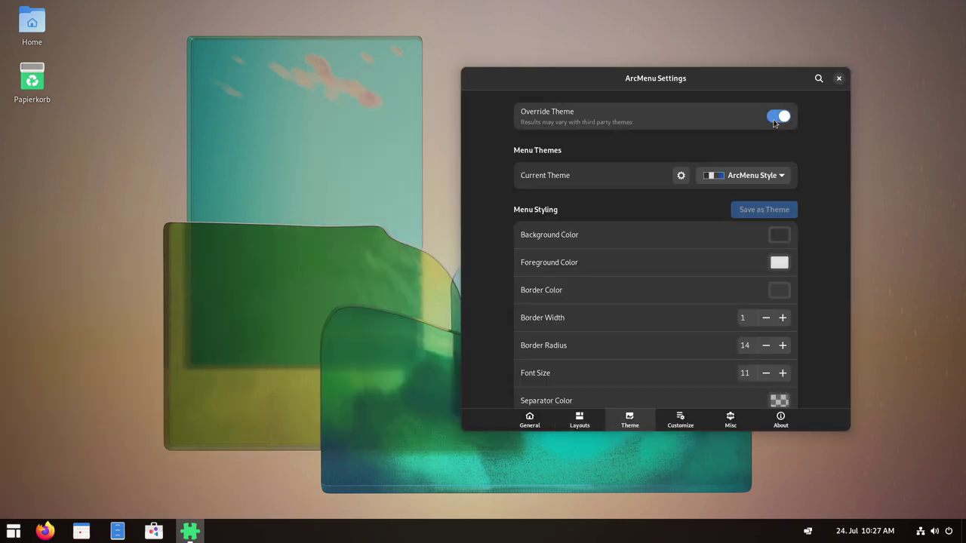
{"action": "left_click", "coordinate": [781, 178]}
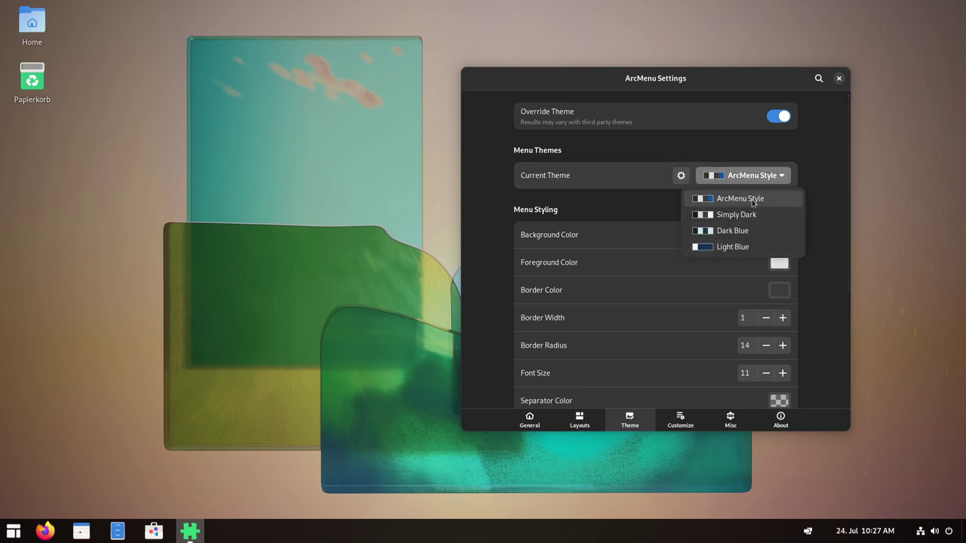
{"action": "left_click", "coordinate": [786, 127]}
{"action": "left_click", "coordinate": [778, 112]}
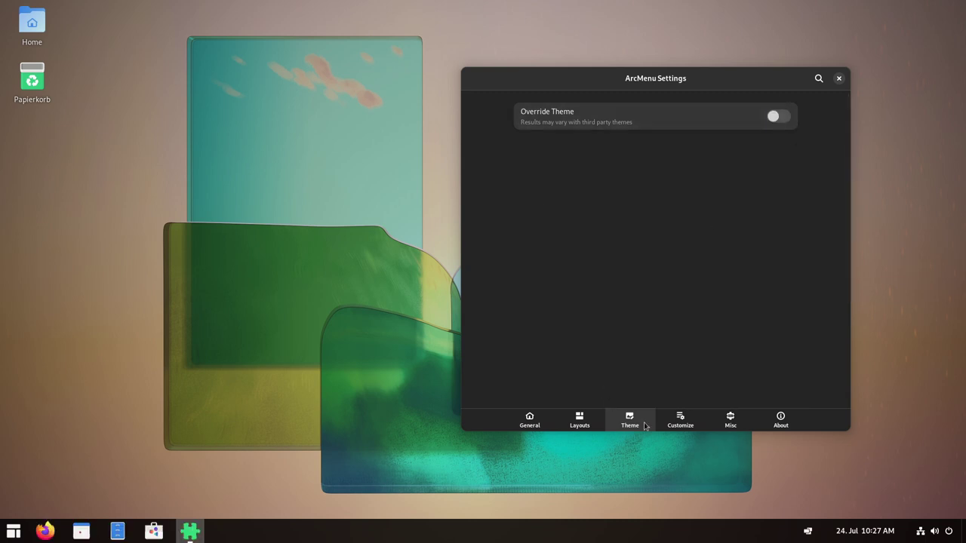
Look through the Customize settings, then move to the Misc settings.
{"action": "left_click", "coordinate": [677, 424]}
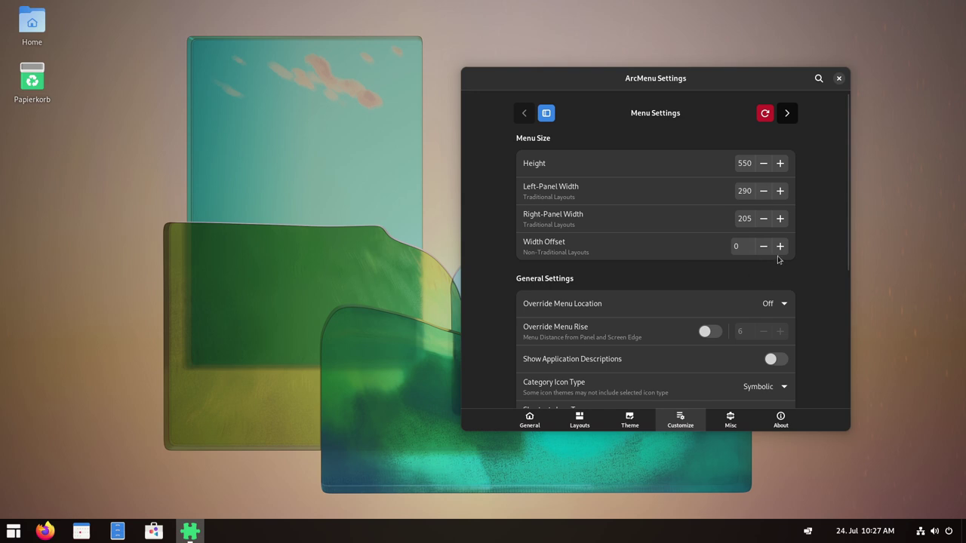
{"action": "scroll", "coordinate": [778, 259], "scroll_direction": "down", "scroll_amount": 5}
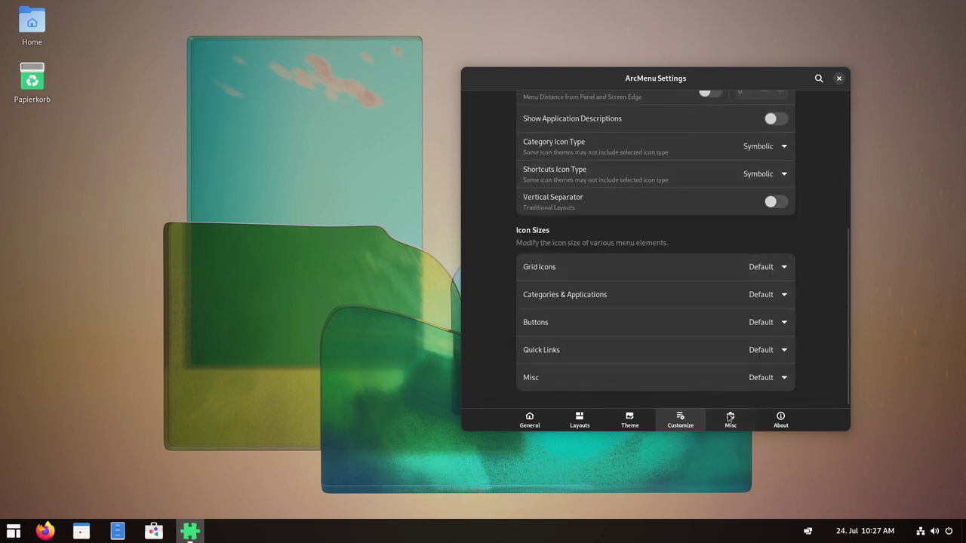
{"action": "left_click", "coordinate": [730, 417]}
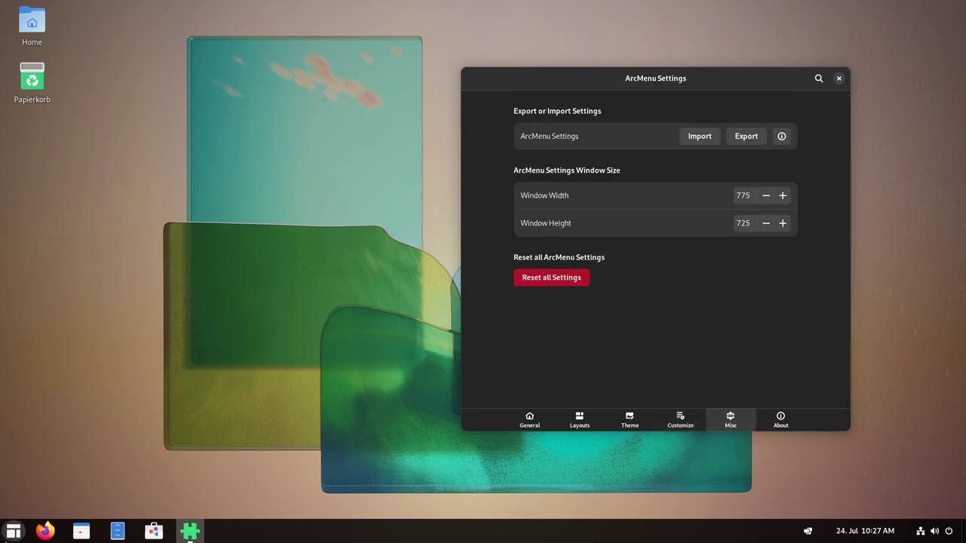
Review ArcMenu version 33 info and credits on the About page, then close ArcMenu Settings.
{"action": "left_click", "coordinate": [13, 531]}
{"action": "left_click", "coordinate": [748, 333]}
{"action": "left_click", "coordinate": [779, 421]}
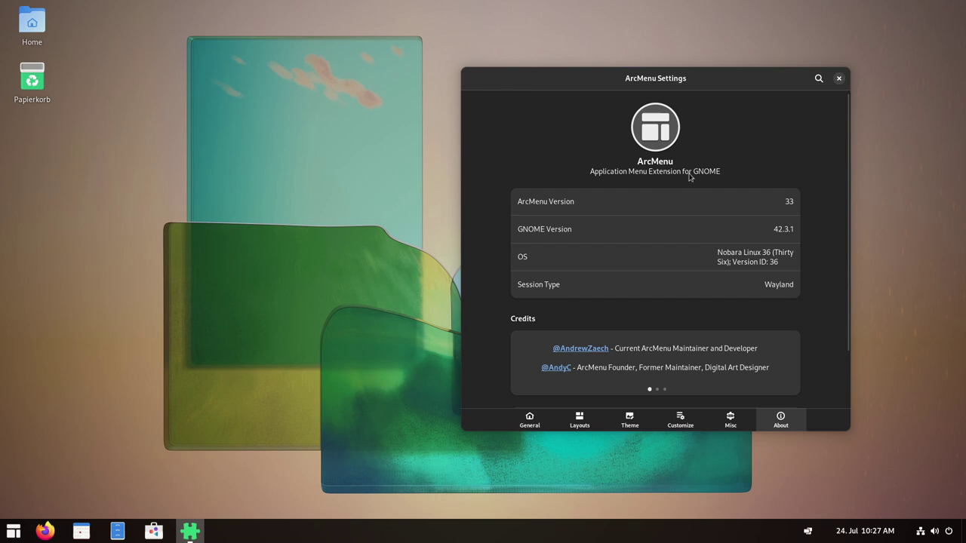
{"action": "scroll", "coordinate": [701, 242], "scroll_direction": "down", "scroll_amount": 2}
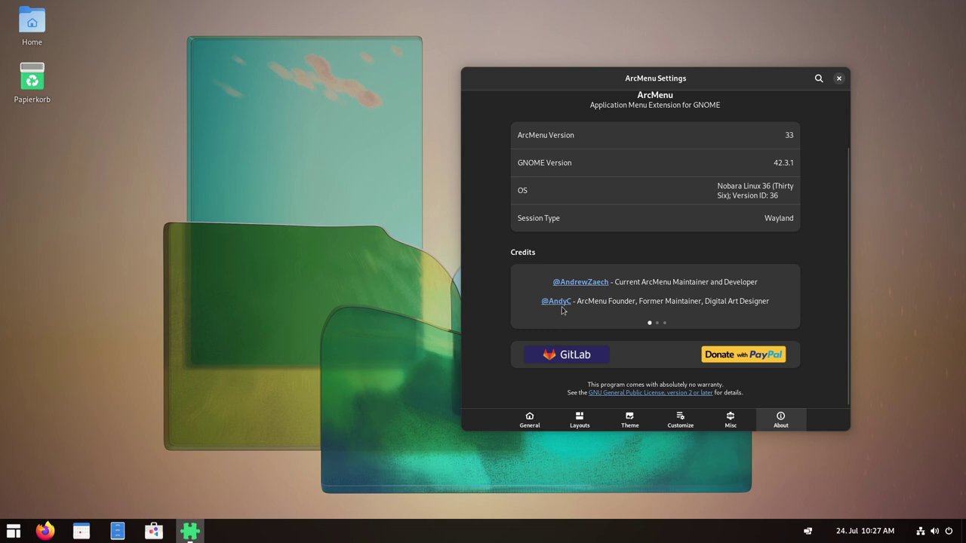
{"action": "scroll", "coordinate": [604, 311], "scroll_direction": "down", "scroll_amount": 2}
{"action": "scroll", "coordinate": [604, 311], "scroll_direction": "up", "scroll_amount": 3}
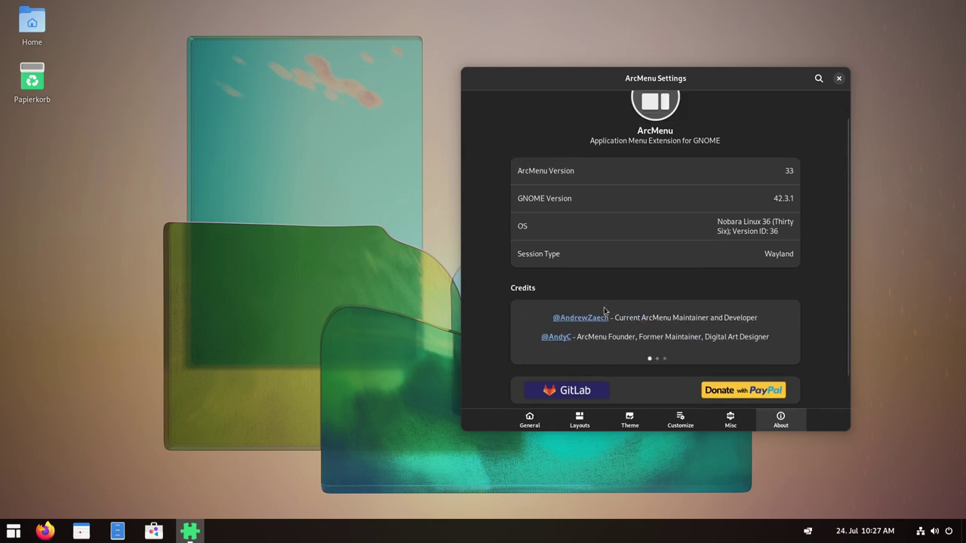
{"action": "scroll", "coordinate": [696, 345], "scroll_direction": "down", "scroll_amount": 1}
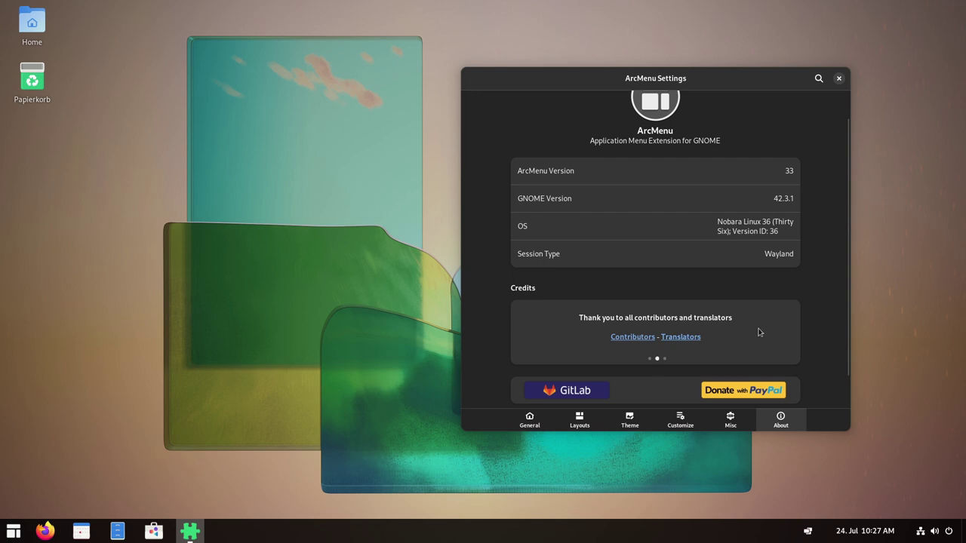
{"action": "scroll", "coordinate": [755, 333], "scroll_direction": "down", "scroll_amount": 1}
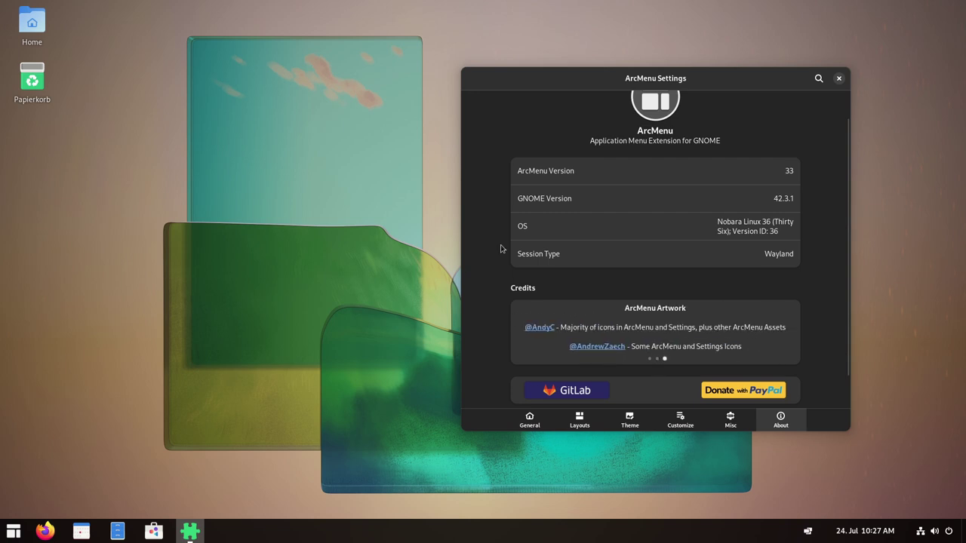
{"action": "scroll", "coordinate": [713, 181], "scroll_direction": "up", "scroll_amount": 1}
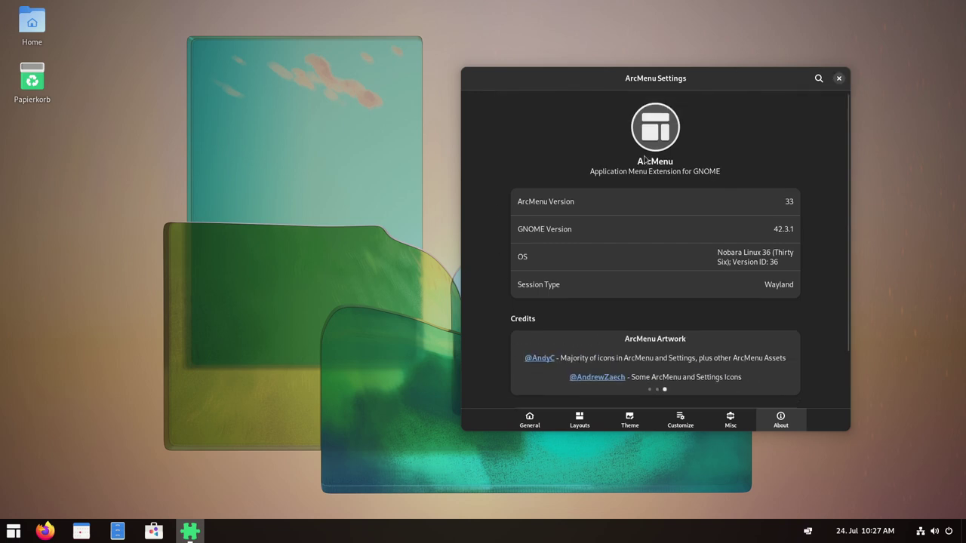
{"action": "left_click", "coordinate": [838, 79]}
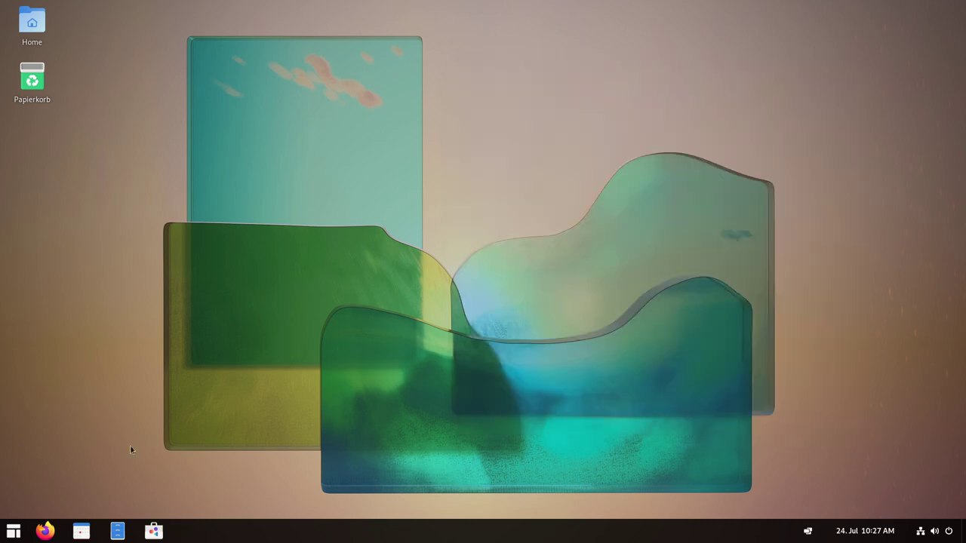
Launch Files on the home folder from the taskbar.
{"action": "left_click", "coordinate": [13, 531]}
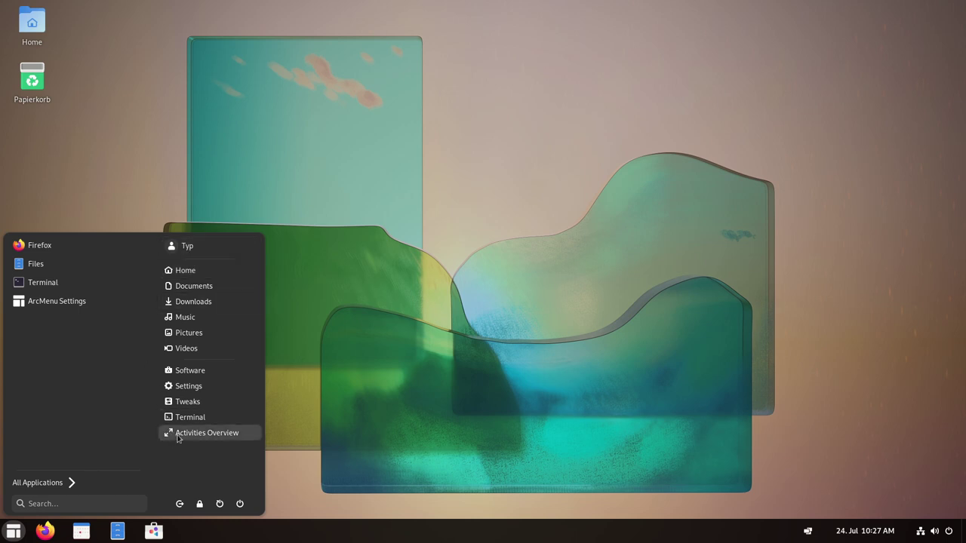
{"action": "left_click", "coordinate": [204, 433]}
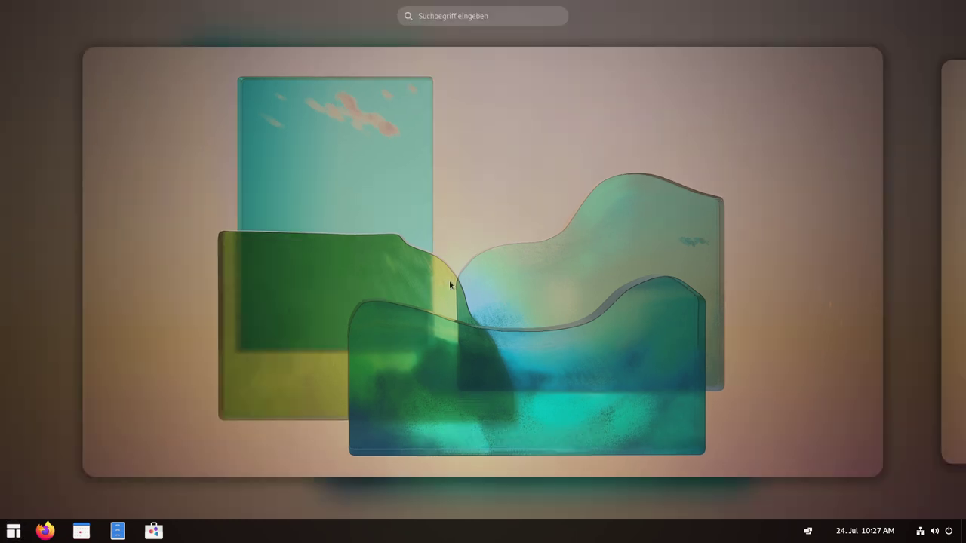
{"action": "scroll", "coordinate": [532, 313], "scroll_direction": "down", "scroll_amount": 1}
{"action": "scroll", "coordinate": [533, 313], "scroll_direction": "up", "scroll_amount": 1}
{"action": "left_click", "coordinate": [121, 530]}
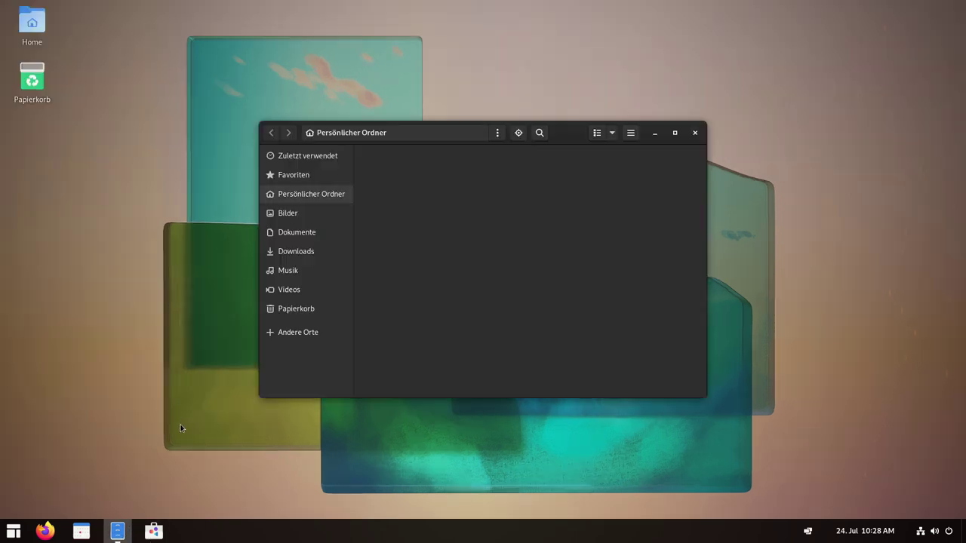
Switch to the empty second workspace and launch Calendar there.
{"action": "key", "text": "super"}
{"action": "left_click", "coordinate": [227, 432]}
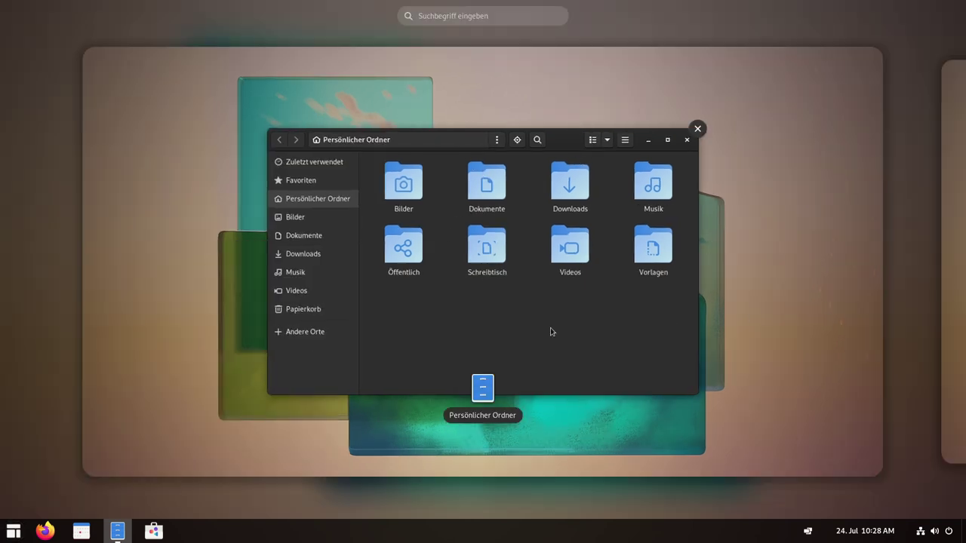
{"action": "left_click", "coordinate": [943, 279]}
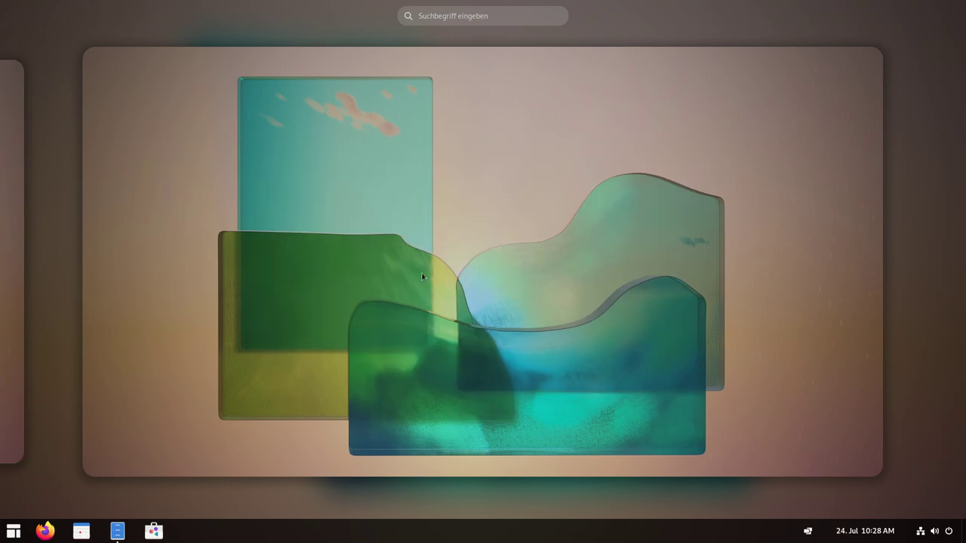
{"action": "left_click", "coordinate": [421, 276]}
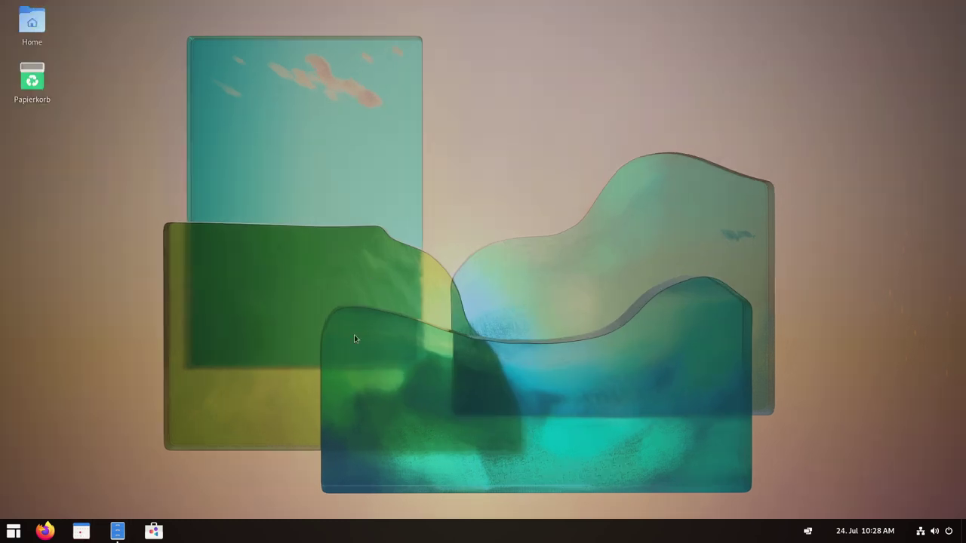
{"action": "left_click", "coordinate": [13, 531]}
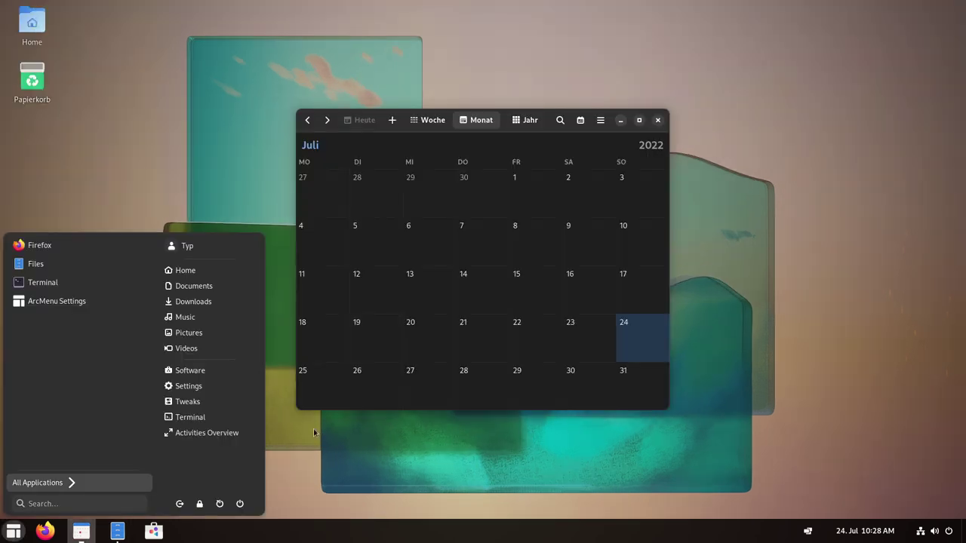
Go to the calendar's workspace in the overview and close Calendar.
{"action": "left_click", "coordinate": [197, 433]}
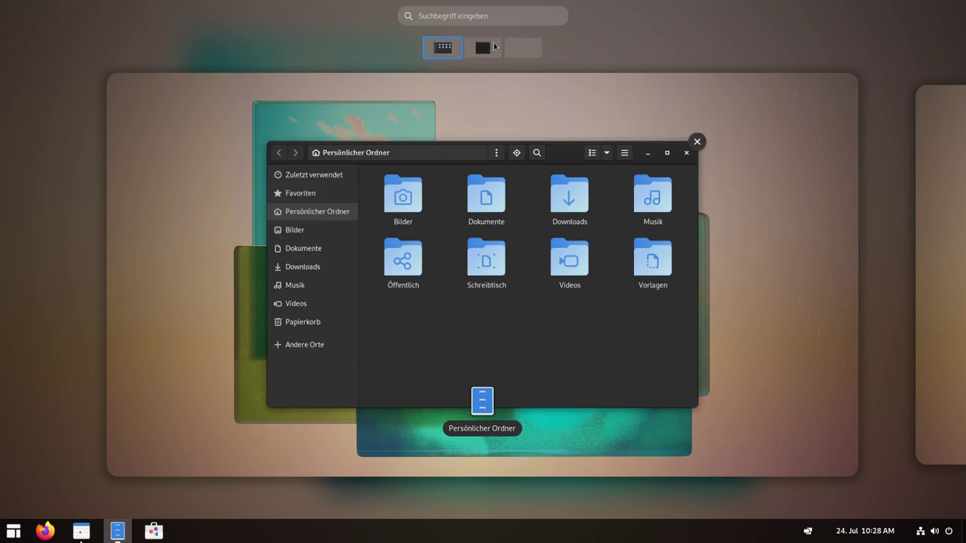
{"action": "left_click", "coordinate": [492, 46]}
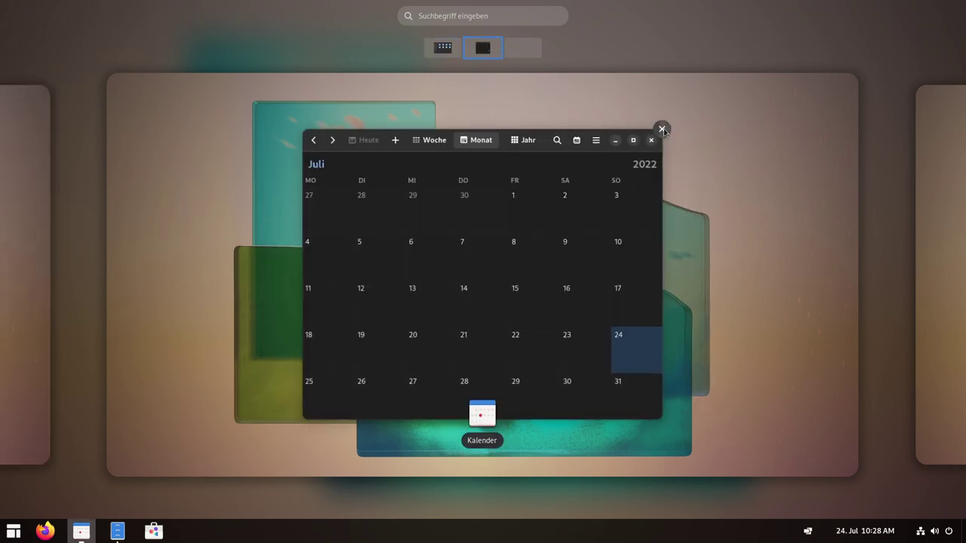
{"action": "left_click", "coordinate": [658, 127]}
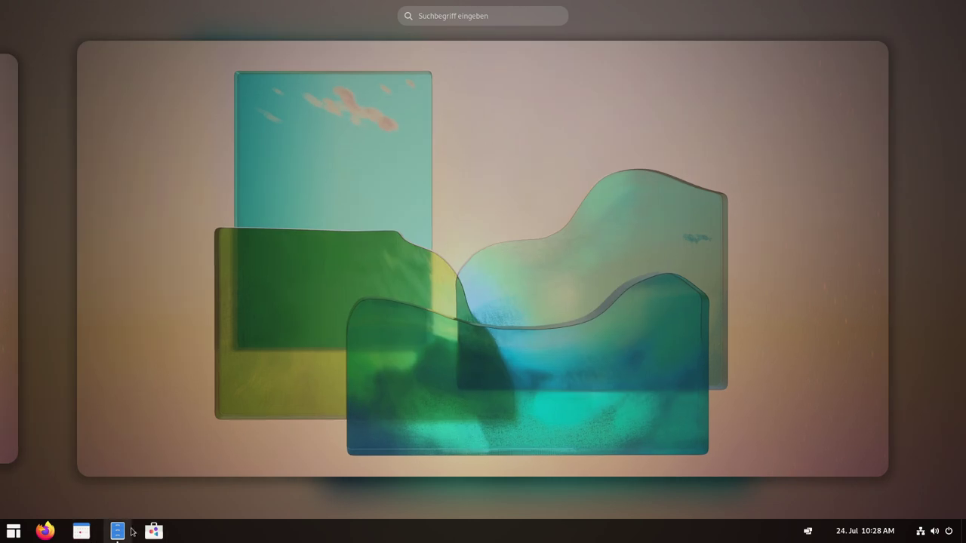
Return to the first workspace and close the Files home-folder window.
{"action": "left_click", "coordinate": [11, 366]}
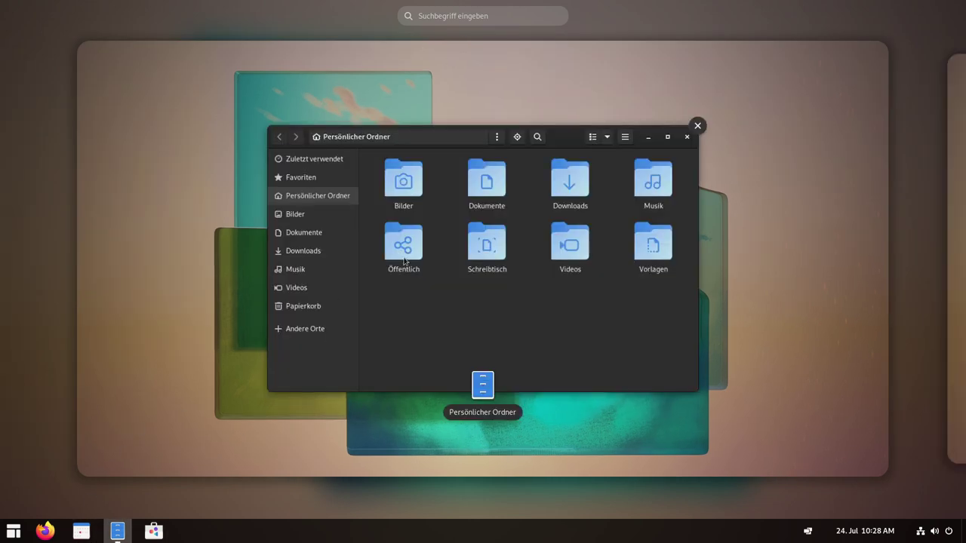
{"action": "left_click", "coordinate": [579, 310]}
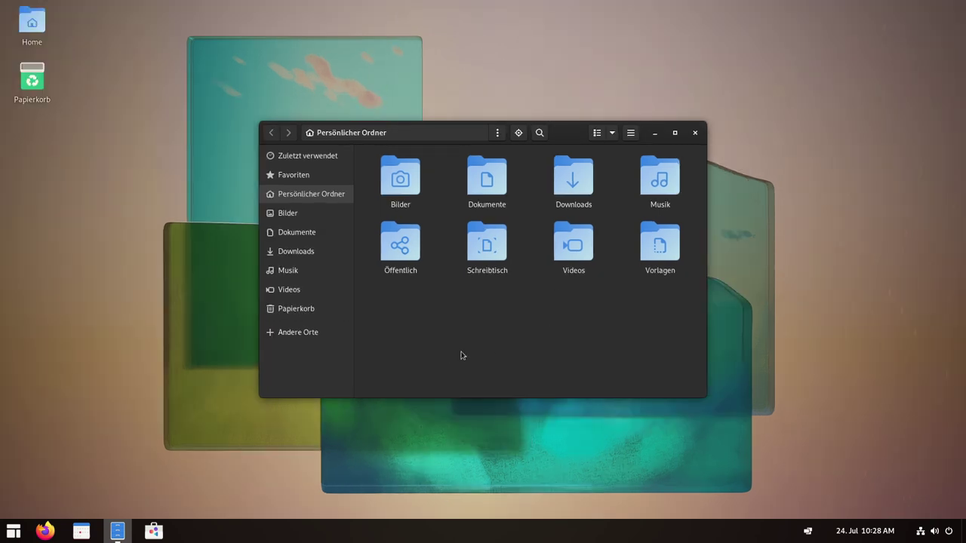
{"action": "left_click", "coordinate": [693, 138]}
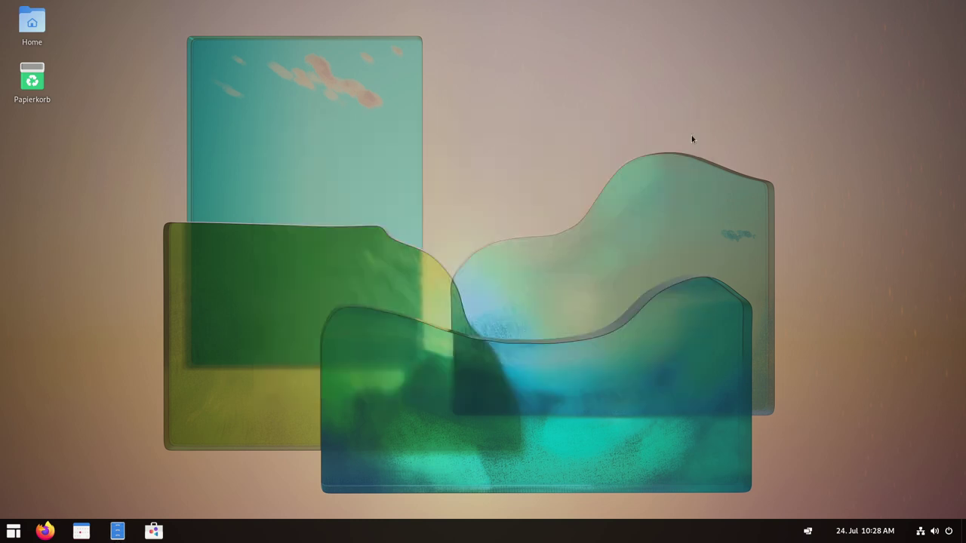
Launch Tweaks, dismiss the extensions notice, and view the Erscheinungsbild and Fenster pages.
{"action": "left_click", "coordinate": [15, 532]}
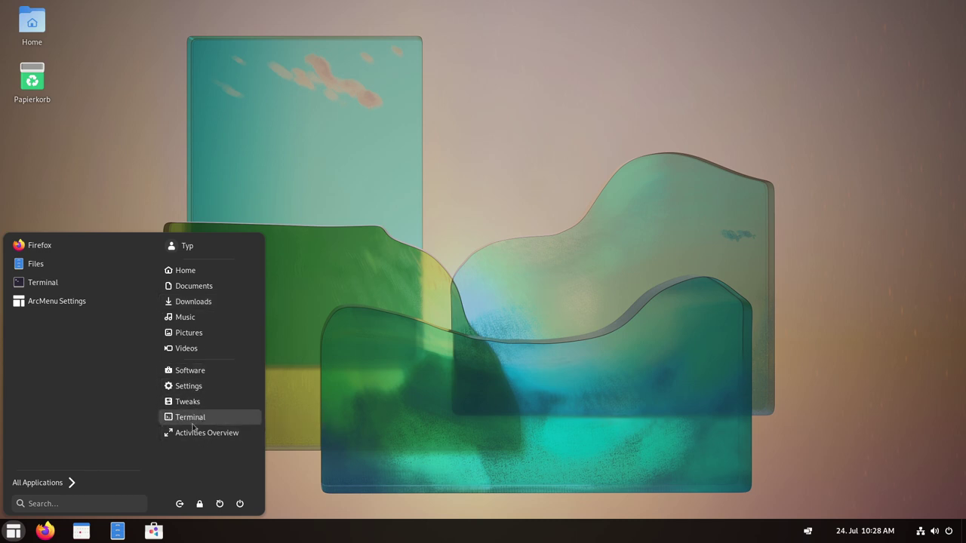
{"action": "left_click", "coordinate": [326, 388]}
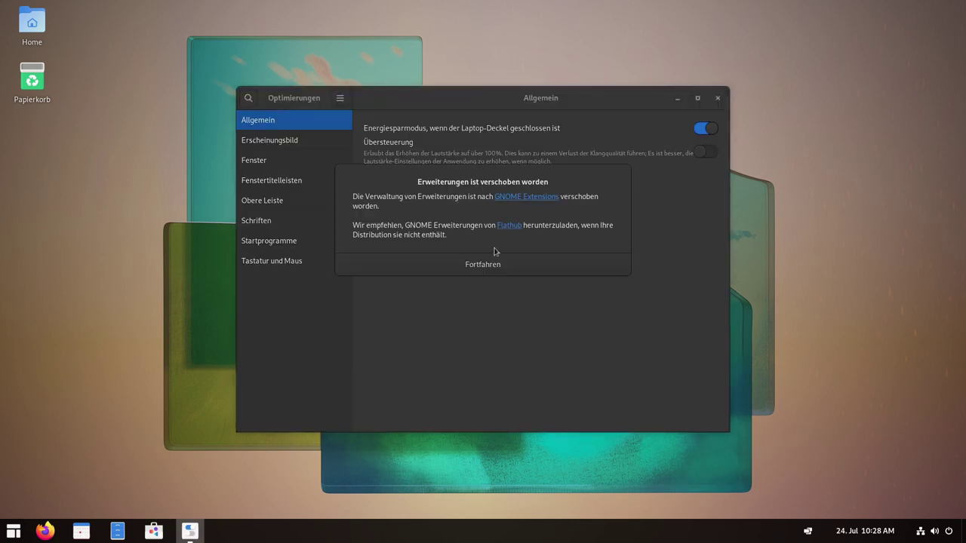
{"action": "left_click", "coordinate": [472, 273]}
{"action": "left_click", "coordinate": [268, 138]}
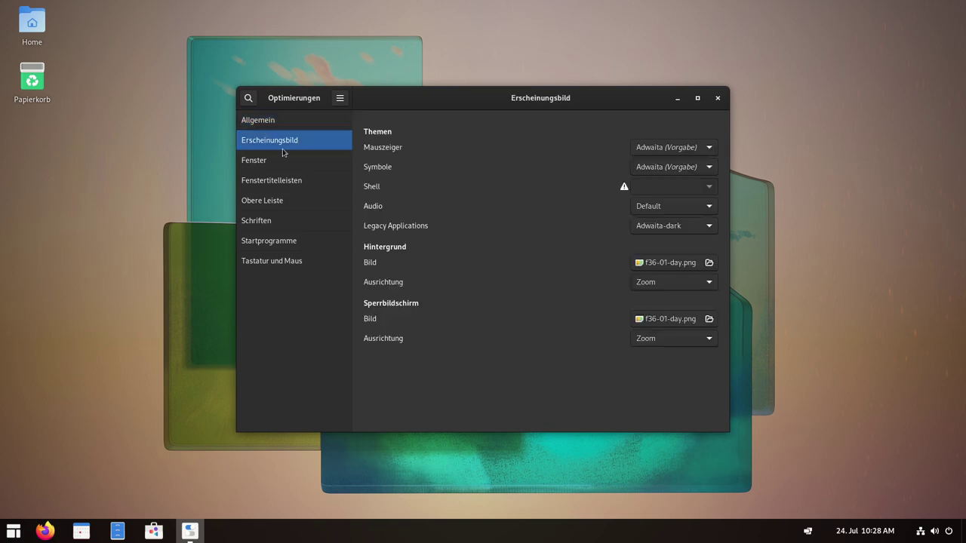
{"action": "left_click", "coordinate": [279, 160]}
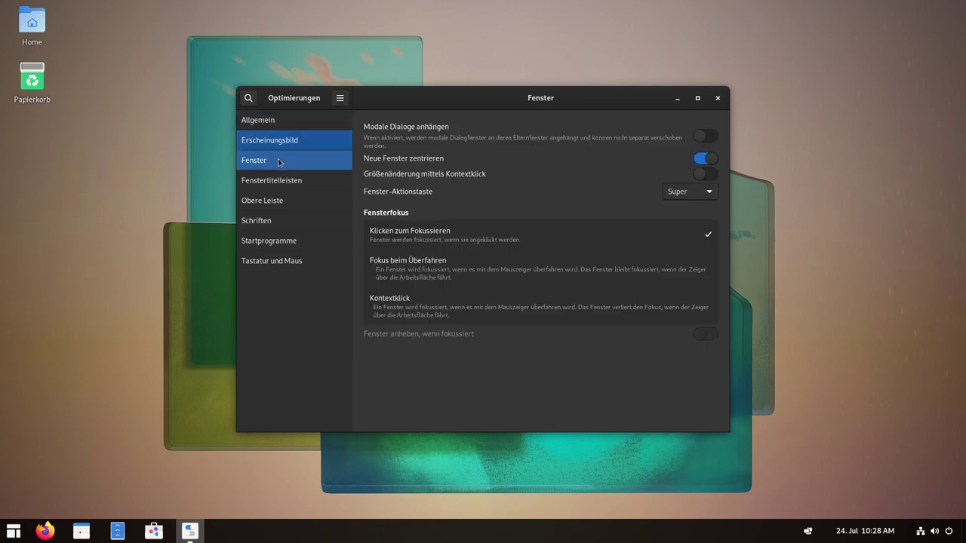
Close Tweaks and launch GNOME Settings from the application menu.
{"action": "left_click", "coordinate": [718, 98]}
{"action": "left_click", "coordinate": [13, 532]}
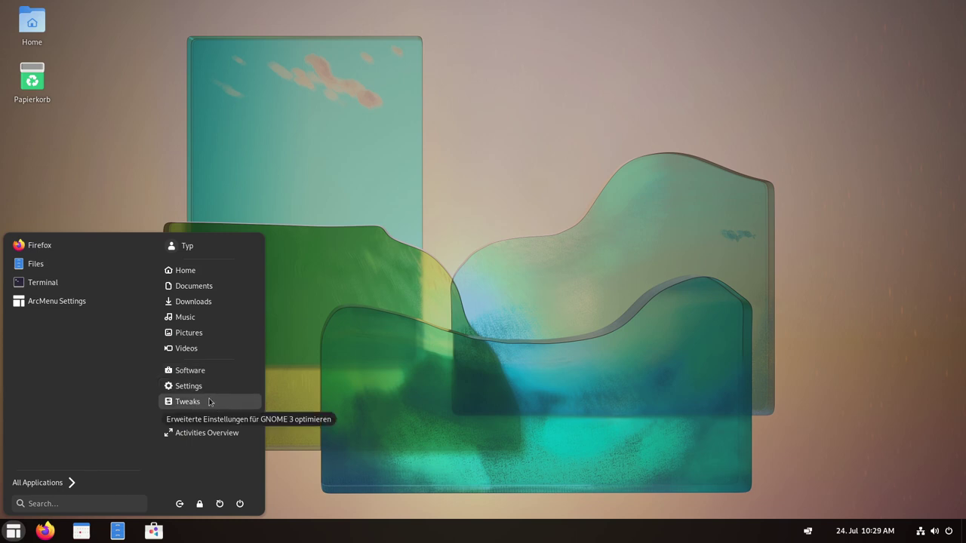
{"action": "left_click", "coordinate": [190, 386]}
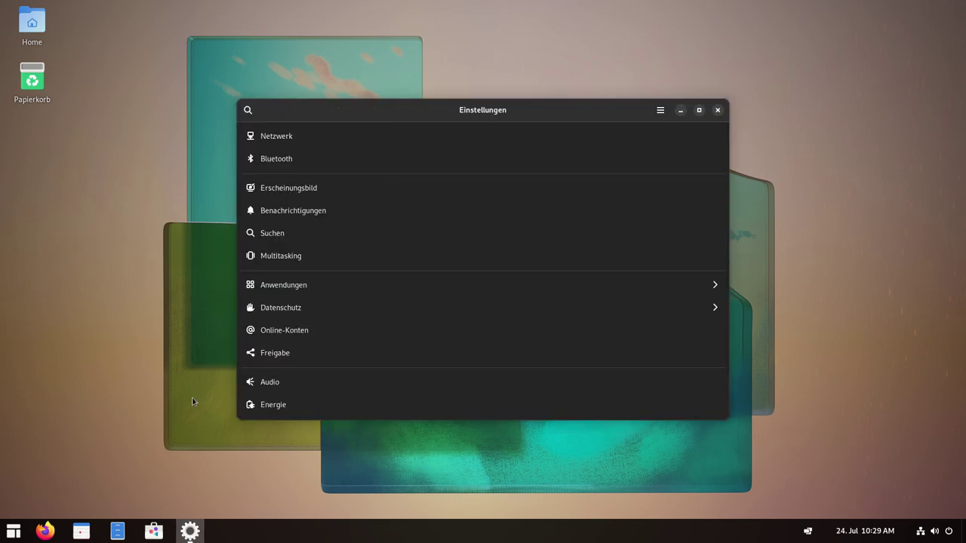
Open the Erscheinungsbild page and maximize the Settings window.
{"action": "scroll", "coordinate": [456, 231], "scroll_direction": "down", "scroll_amount": 4}
{"action": "scroll", "coordinate": [457, 231], "scroll_direction": "up", "scroll_amount": 4}
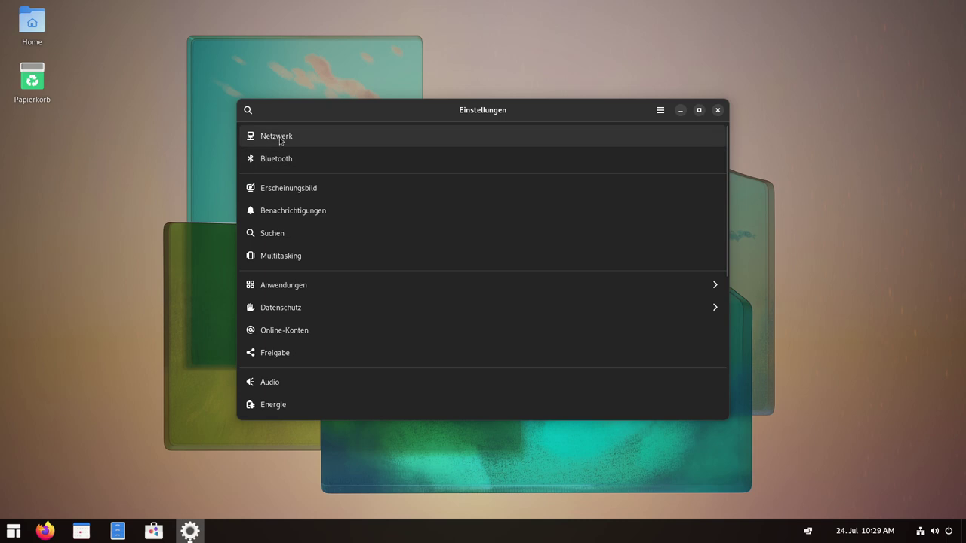
{"action": "left_click", "coordinate": [295, 192]}
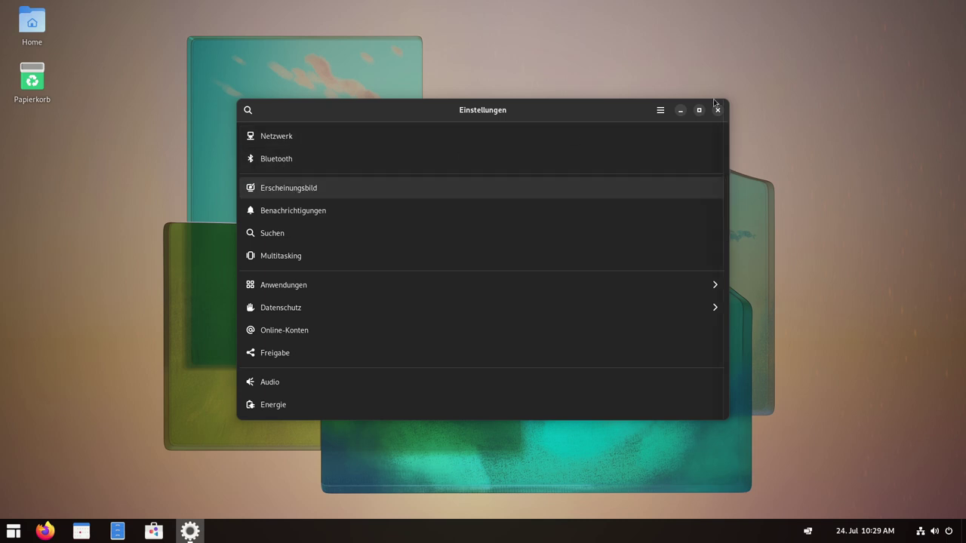
{"action": "left_click", "coordinate": [698, 110]}
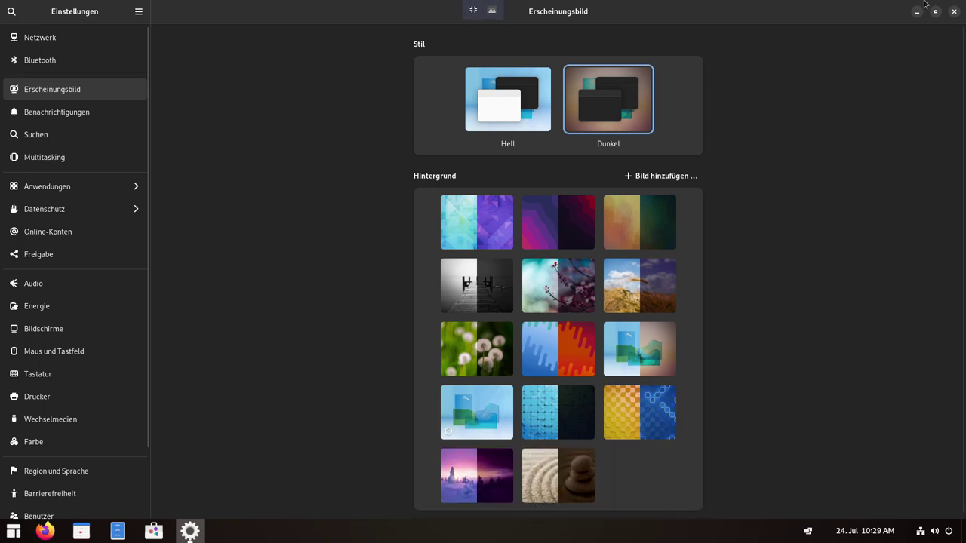
Restore and narrow the Settings window, reopen Erscheinungsbild, and maximize it again.
{"action": "left_click", "coordinate": [935, 11]}
{"action": "left_click_drag", "start_coordinate": [498, 110], "coordinate": [430, 82]}
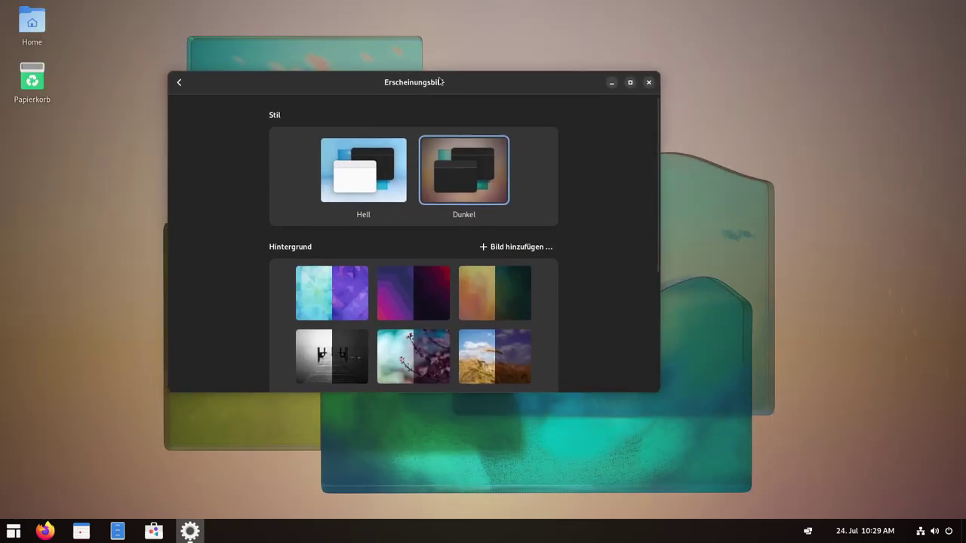
{"action": "left_click_drag", "start_coordinate": [658, 234], "coordinate": [537, 257]}
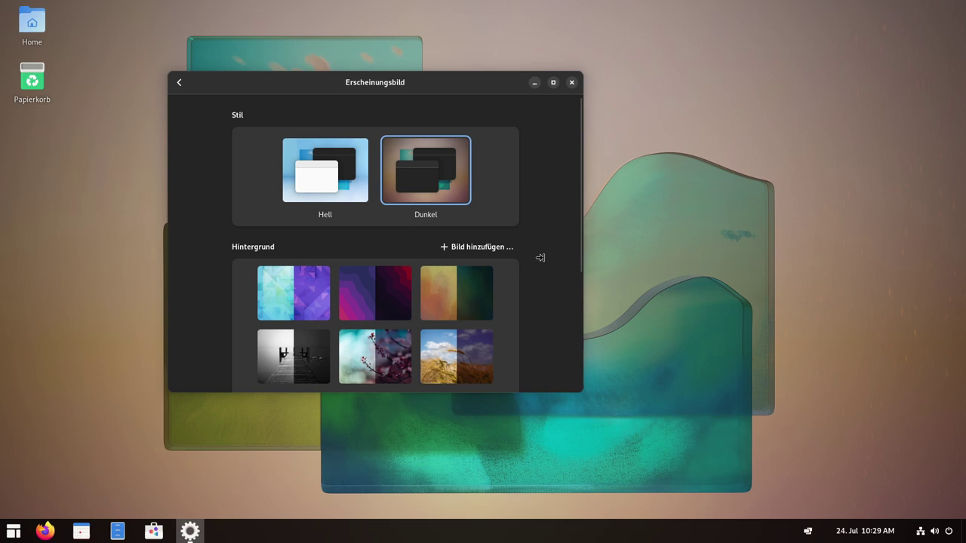
{"action": "left_click", "coordinate": [179, 82]}
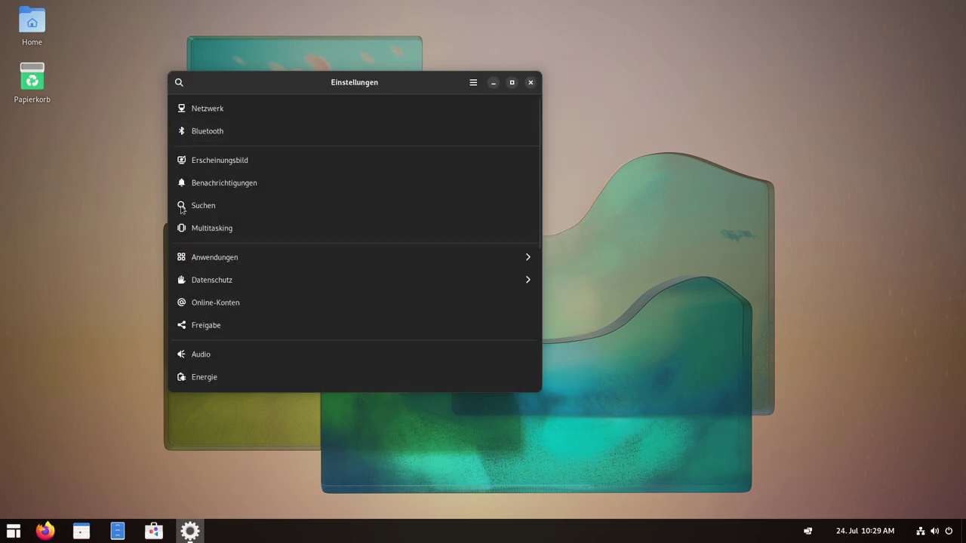
{"action": "left_click", "coordinate": [231, 162]}
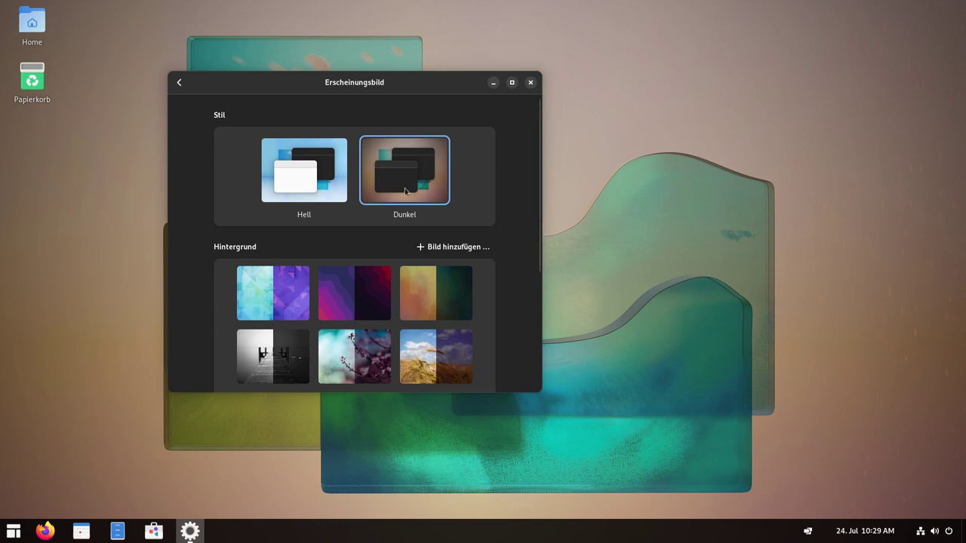
{"action": "left_click", "coordinate": [512, 82]}
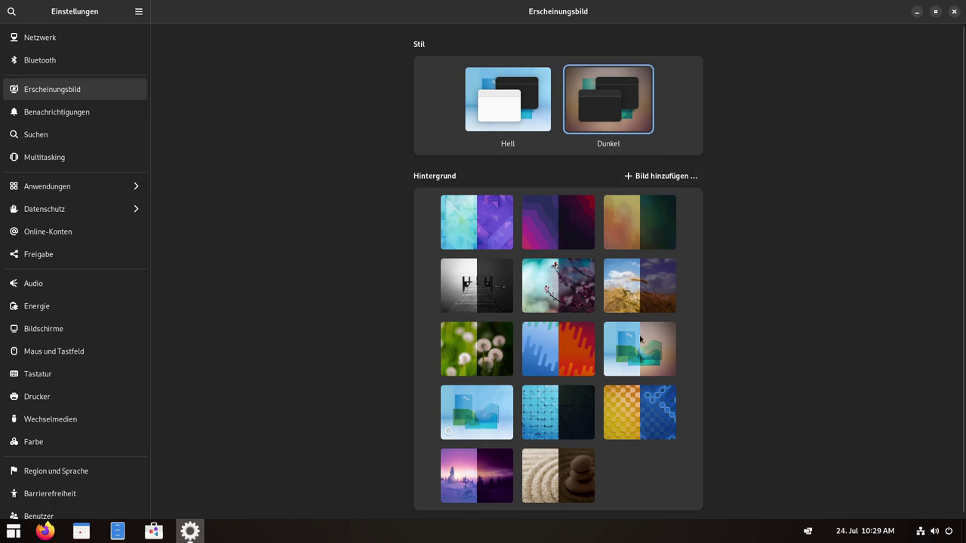
Restore the Settings window to smaller size and switch the style to light Hell.
{"action": "left_click", "coordinate": [935, 12]}
{"action": "left_click_drag", "start_coordinate": [324, 87], "coordinate": [473, 92]}
{"action": "scroll", "coordinate": [495, 239], "scroll_direction": "down", "scroll_amount": 1}
{"action": "scroll", "coordinate": [458, 201], "scroll_direction": "up", "scroll_amount": 1}
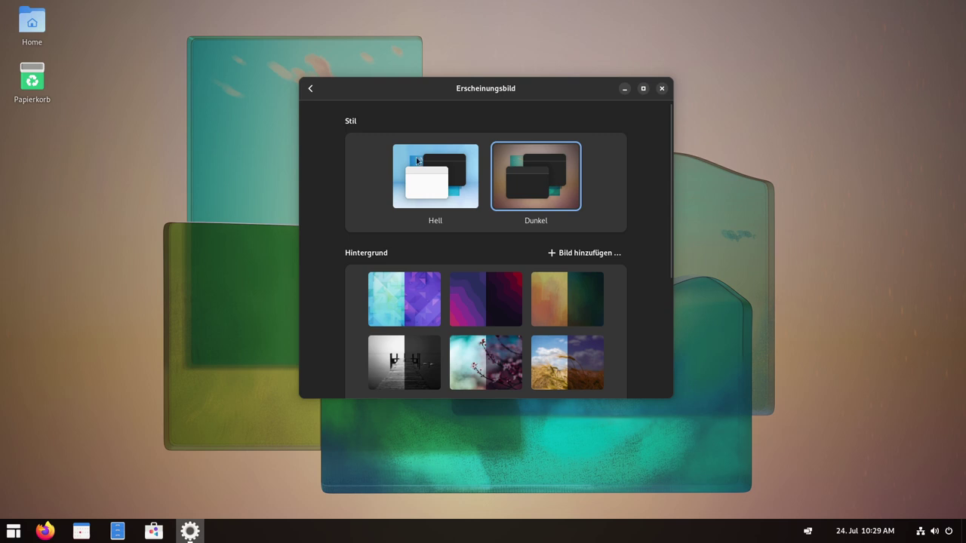
{"action": "left_click", "coordinate": [435, 184]}
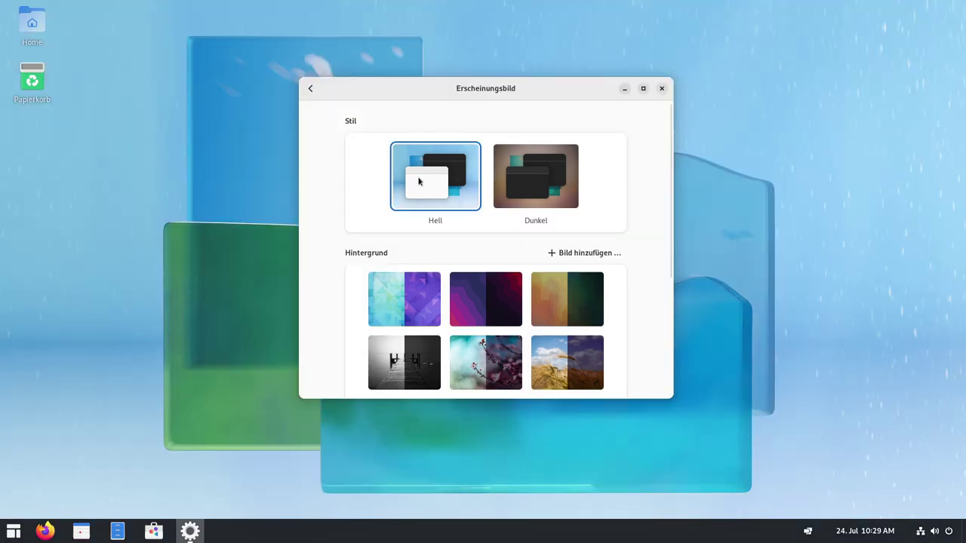
Switch the desktop style back to dark Dunkel.
{"action": "left_click_drag", "start_coordinate": [566, 85], "coordinate": [677, 95]}
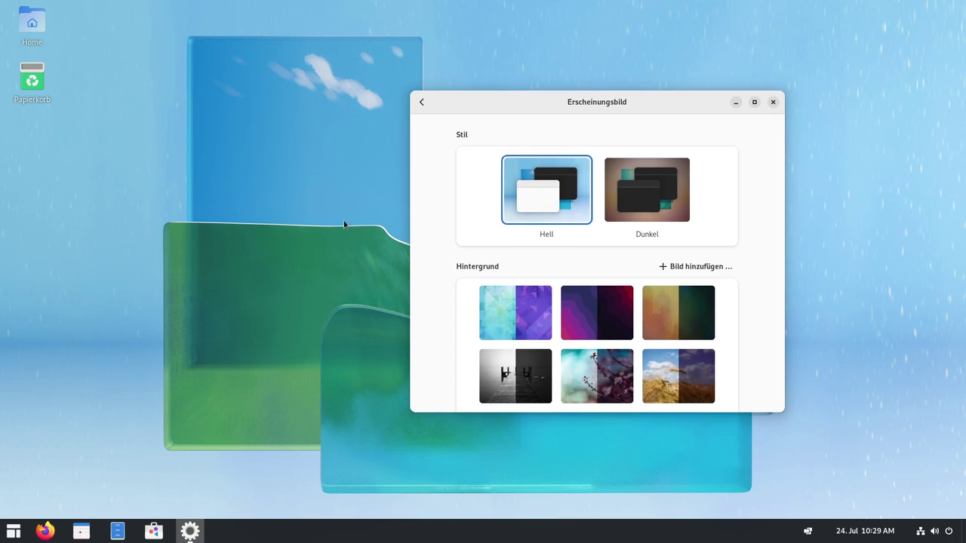
{"action": "left_click", "coordinate": [666, 200]}
{"action": "scroll", "coordinate": [605, 228], "scroll_direction": "down", "scroll_amount": 5}
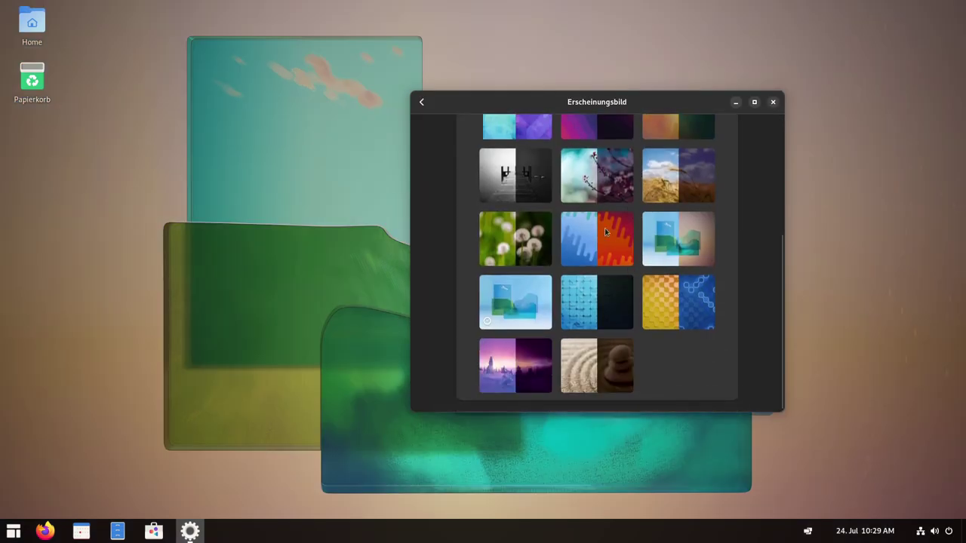
{"action": "scroll", "coordinate": [605, 228], "scroll_direction": "up", "scroll_amount": 5}
Close GNOME Settings and open the application menu.
{"action": "left_click", "coordinate": [421, 102]}
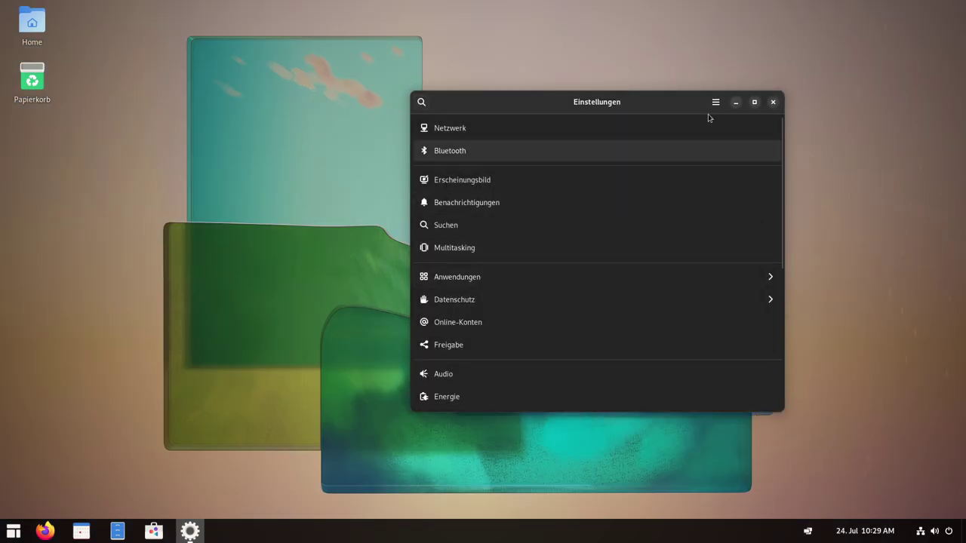
{"action": "left_click", "coordinate": [772, 101]}
{"action": "left_click", "coordinate": [13, 531]}
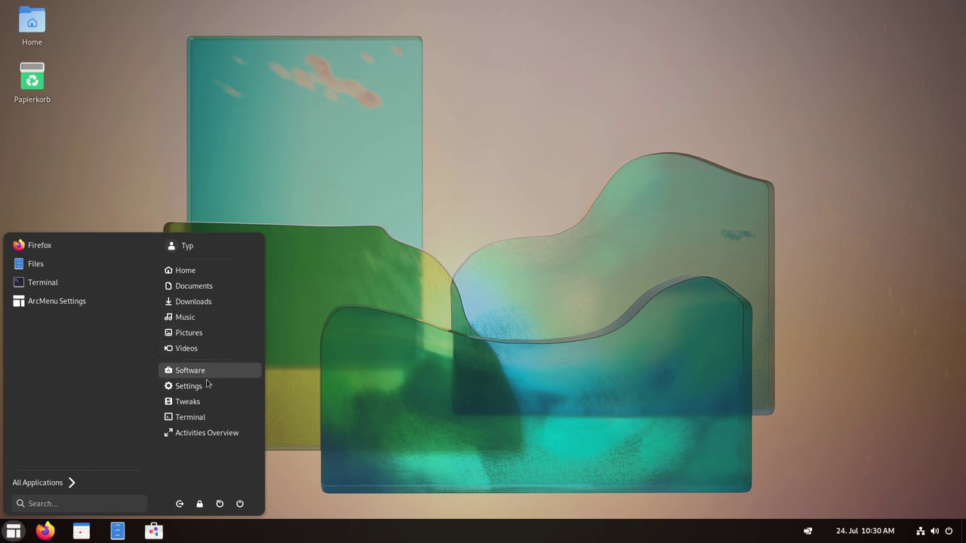
Open and close the Software store, then show ArcMenu's full category list.
{"action": "left_click", "coordinate": [192, 372]}
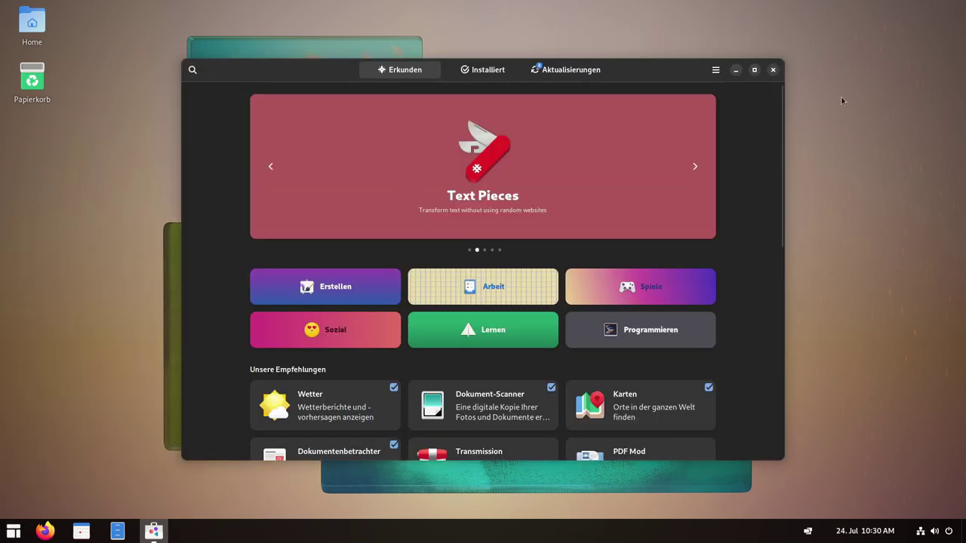
{"action": "left_click", "coordinate": [772, 70]}
{"action": "left_click", "coordinate": [13, 531]}
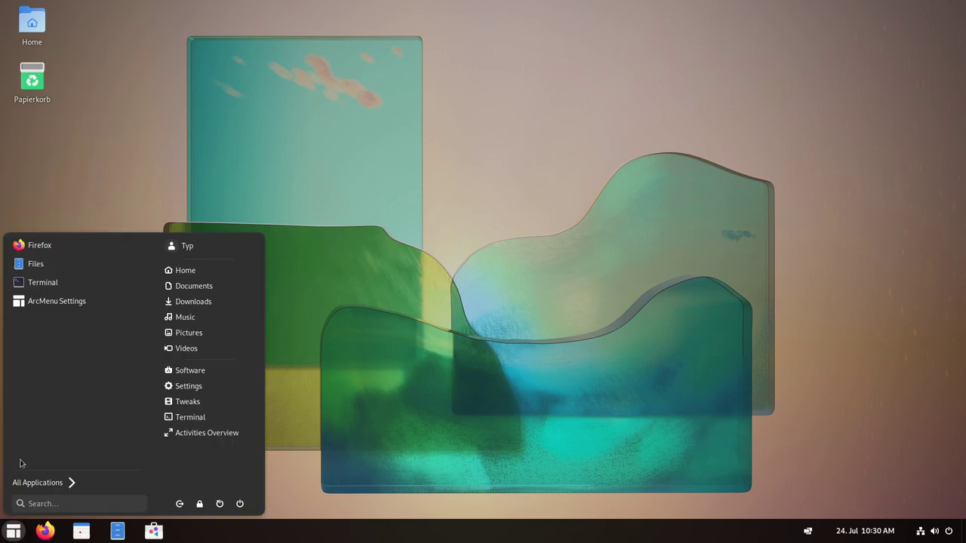
{"action": "left_click", "coordinate": [41, 483]}
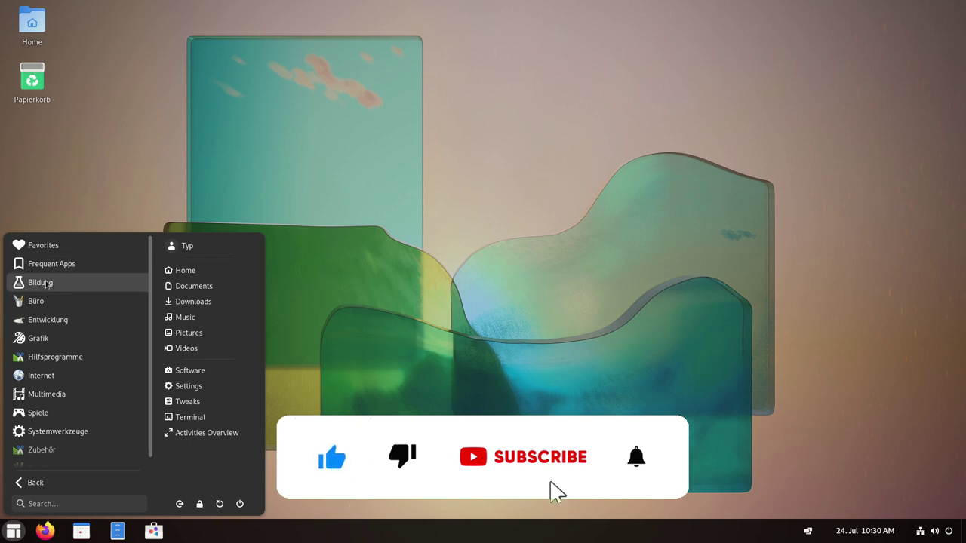
Browse the Bildung and Büro categories.
{"action": "left_click", "coordinate": [47, 282]}
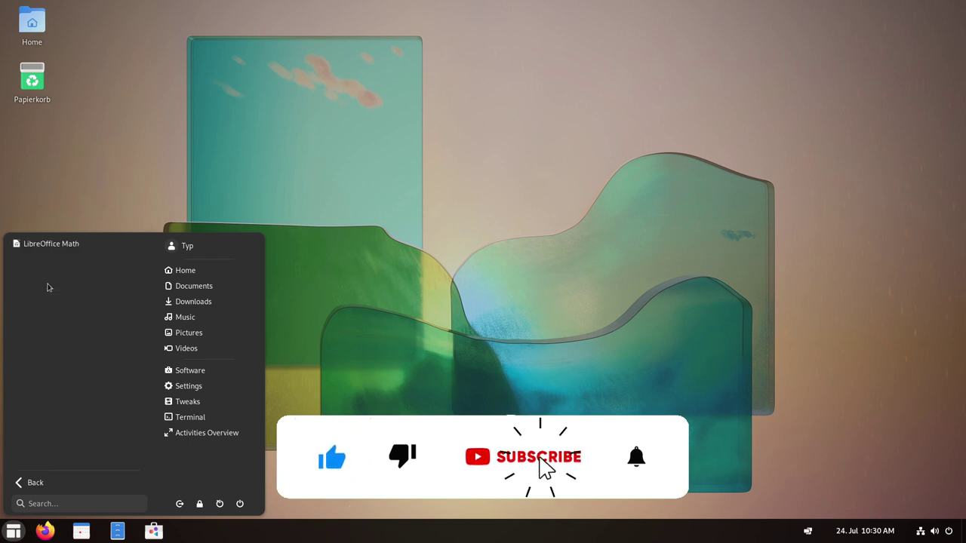
{"action": "left_click", "coordinate": [35, 483]}
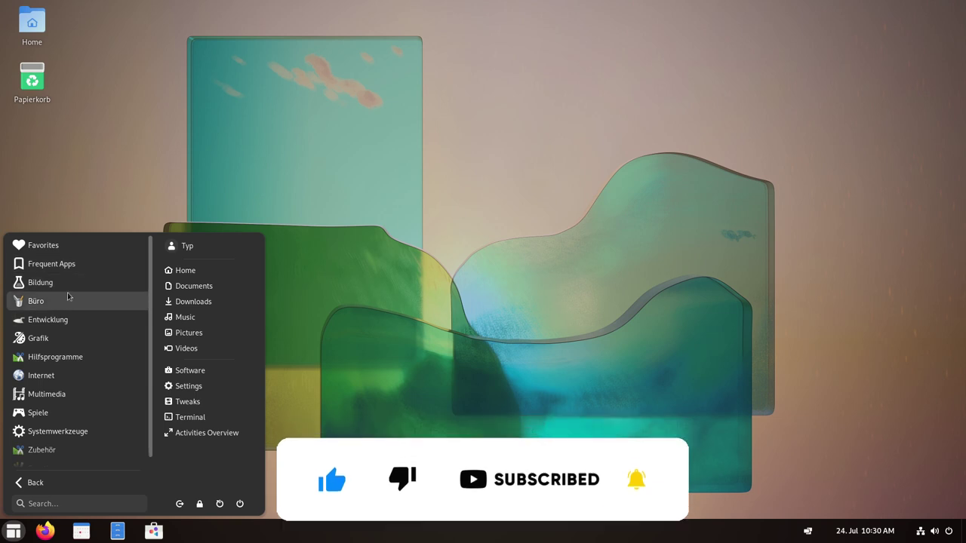
{"action": "left_click", "coordinate": [43, 301]}
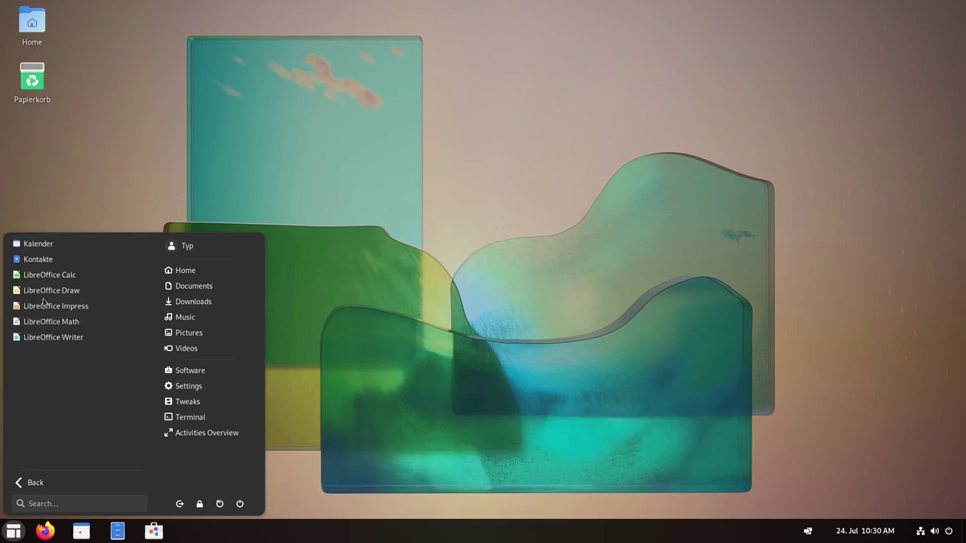
{"action": "left_click", "coordinate": [34, 477]}
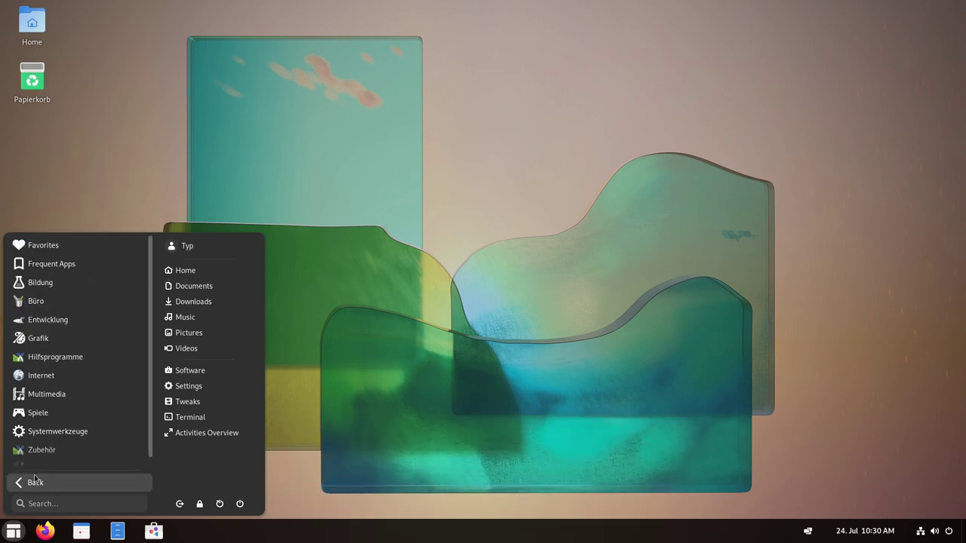
{"action": "scroll", "coordinate": [65, 324], "scroll_direction": "down", "scroll_amount": 1}
{"action": "scroll", "coordinate": [72, 294], "scroll_direction": "up", "scroll_amount": 1}
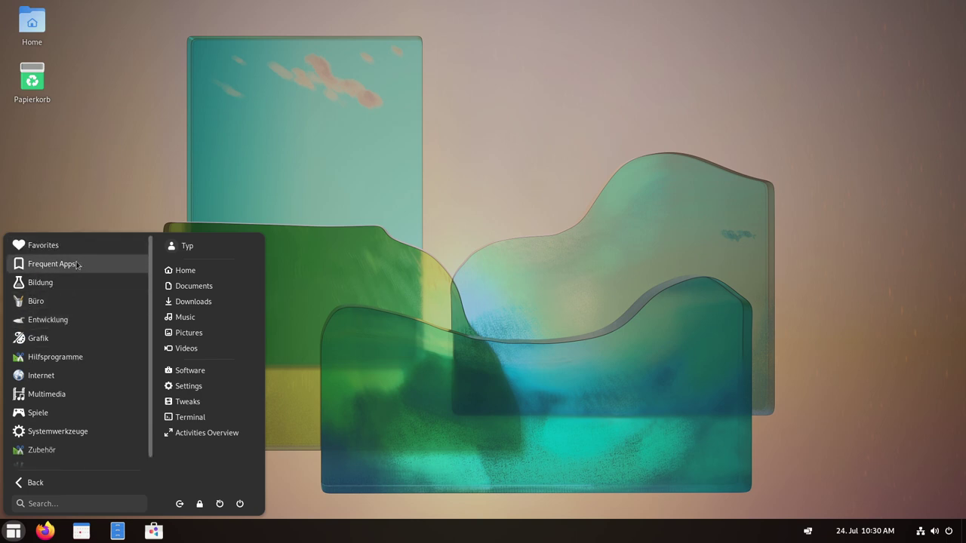
Revisit Büro, then open Entwicklung and launch Boxen.
{"action": "left_click", "coordinate": [48, 303]}
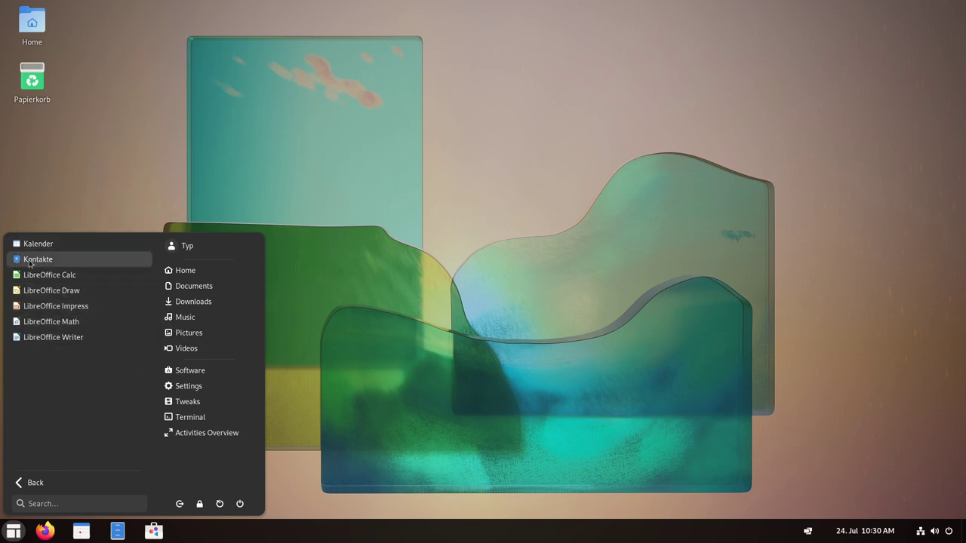
{"action": "left_click", "coordinate": [33, 489]}
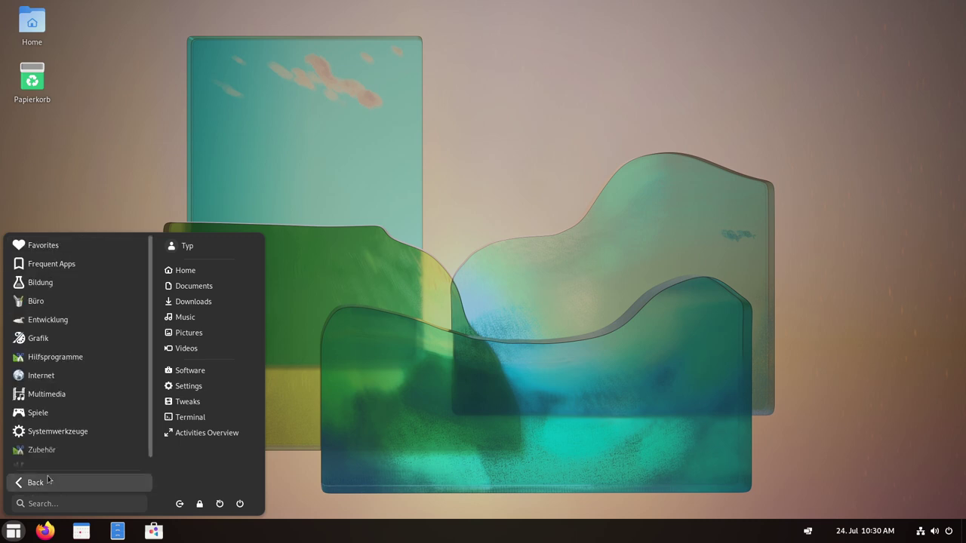
{"action": "left_click", "coordinate": [42, 321]}
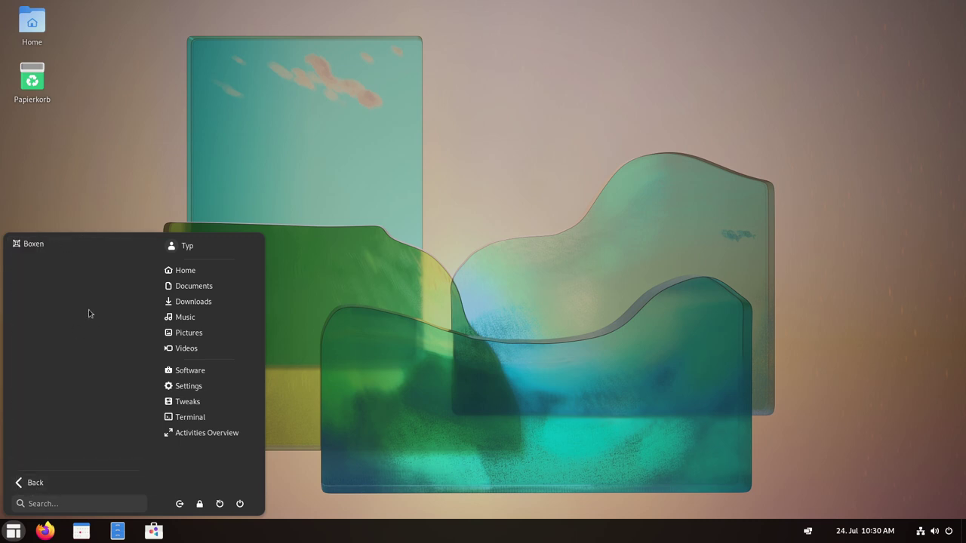
{"action": "left_click", "coordinate": [30, 249]}
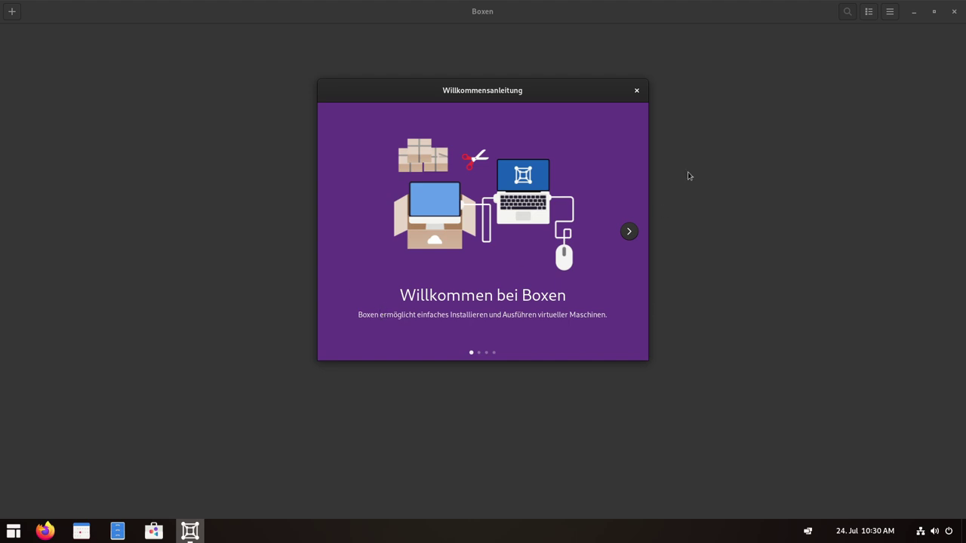
Dismiss the Boxen tour, pick Fedora Workstation 36 for a new VM, then close Boxen.
{"action": "left_click", "coordinate": [638, 91]}
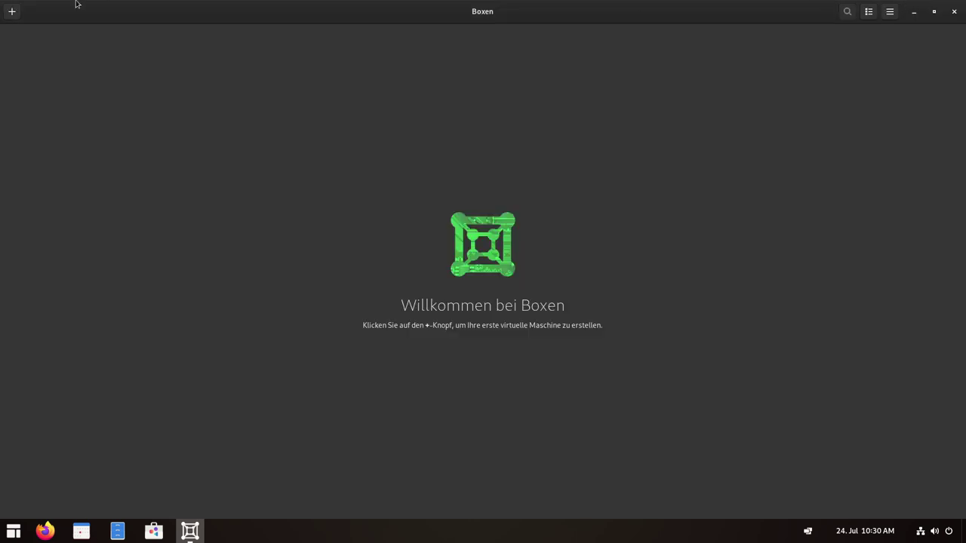
{"action": "left_click", "coordinate": [11, 12]}
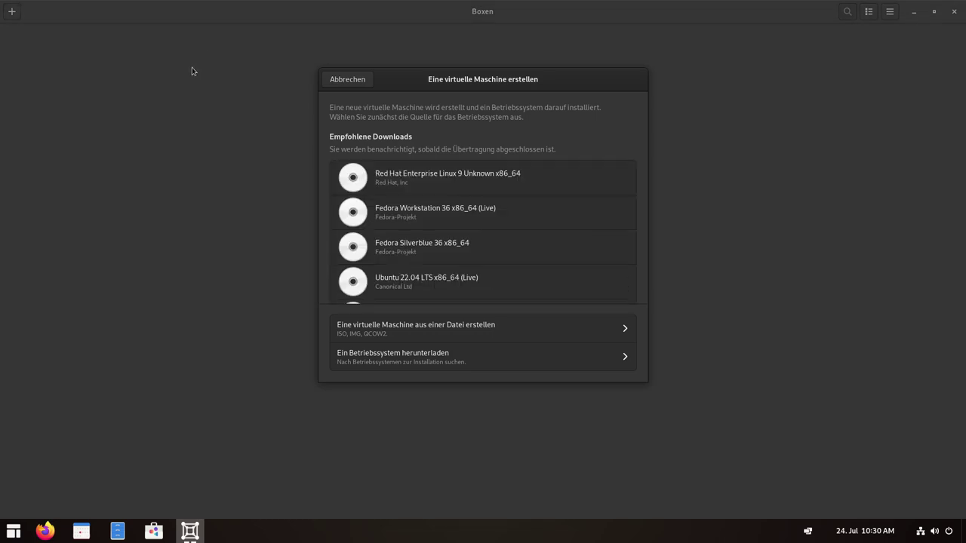
{"action": "left_click", "coordinate": [446, 220]}
{"action": "left_click", "coordinate": [913, 53]}
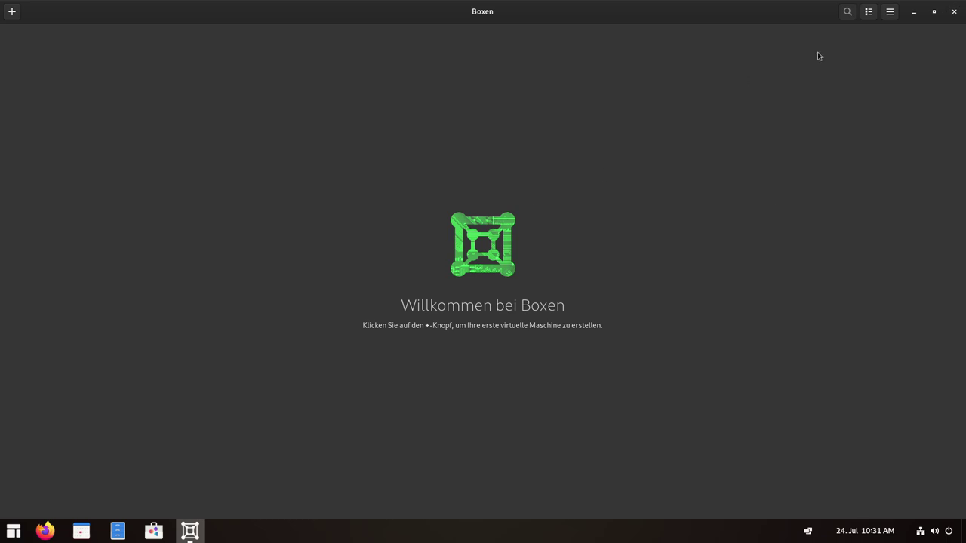
{"action": "left_click", "coordinate": [955, 15]}
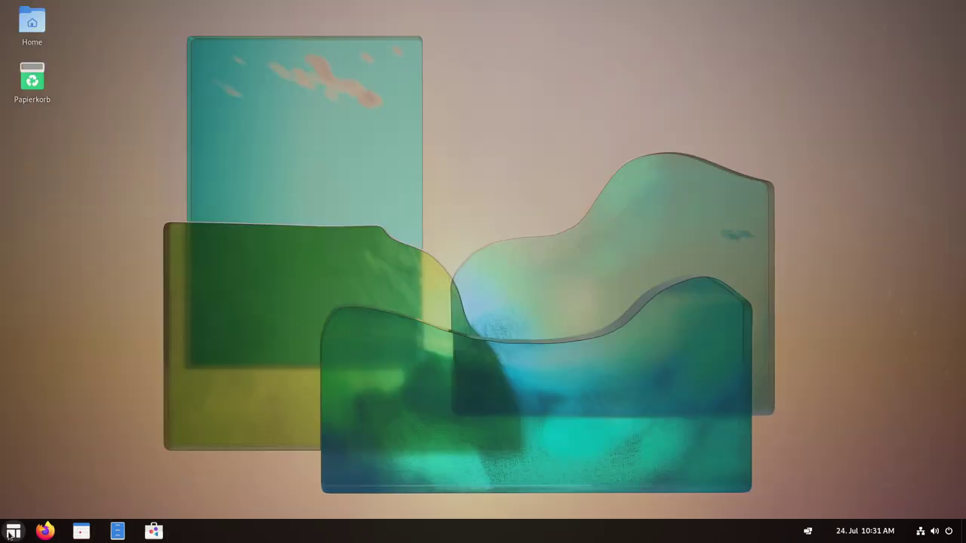
Browse the Grafik and Hilfsprogramme categories in ArcMenu, then launch Steam from Internet.
{"action": "left_click", "coordinate": [13, 531]}
{"action": "left_click", "coordinate": [34, 482]}
{"action": "left_click", "coordinate": [42, 339]}
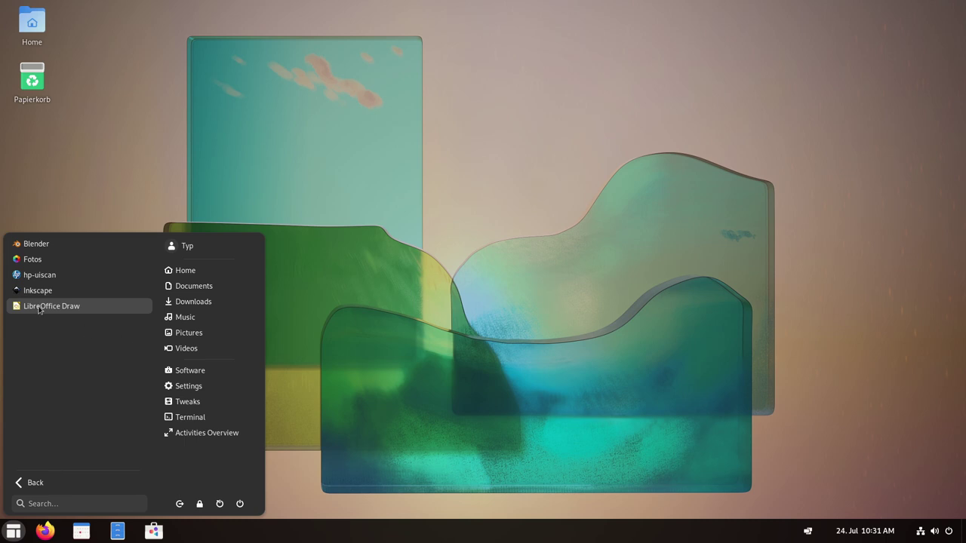
{"action": "left_click", "coordinate": [33, 487]}
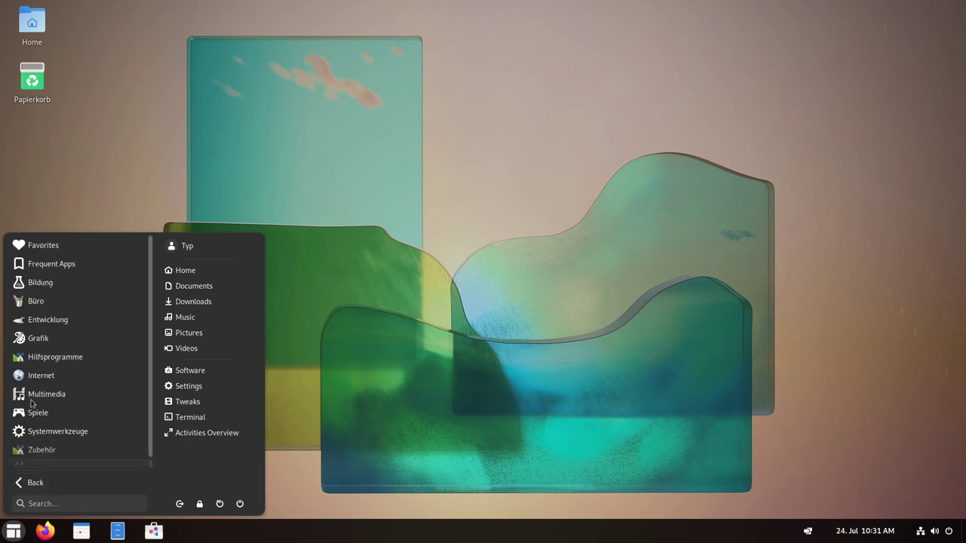
{"action": "left_click", "coordinate": [55, 357]}
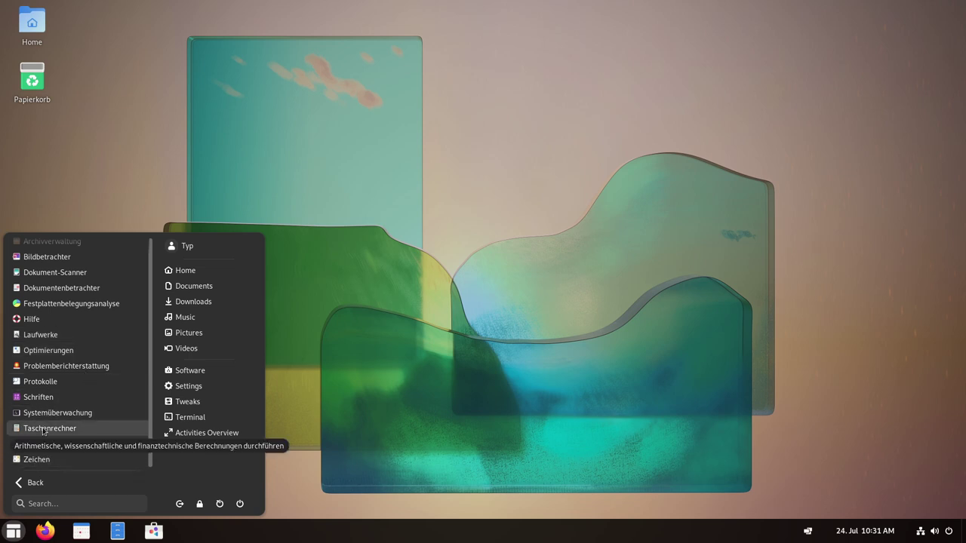
{"action": "left_click", "coordinate": [35, 483]}
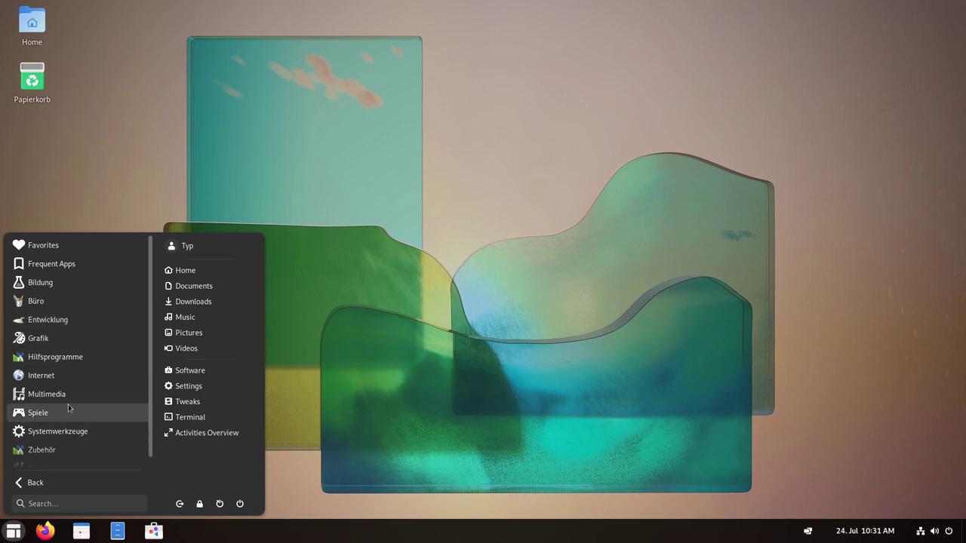
{"action": "left_click", "coordinate": [45, 378]}
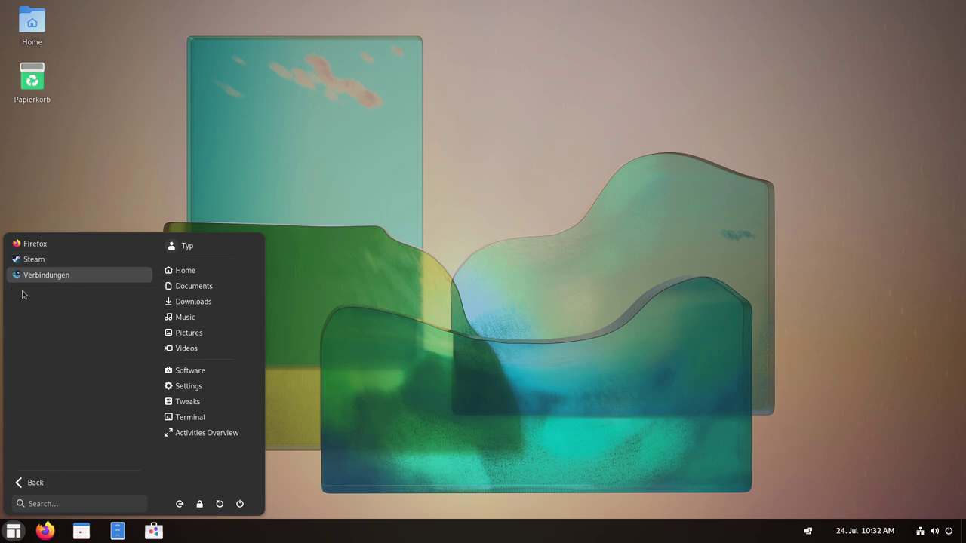
{"action": "left_click", "coordinate": [43, 264]}
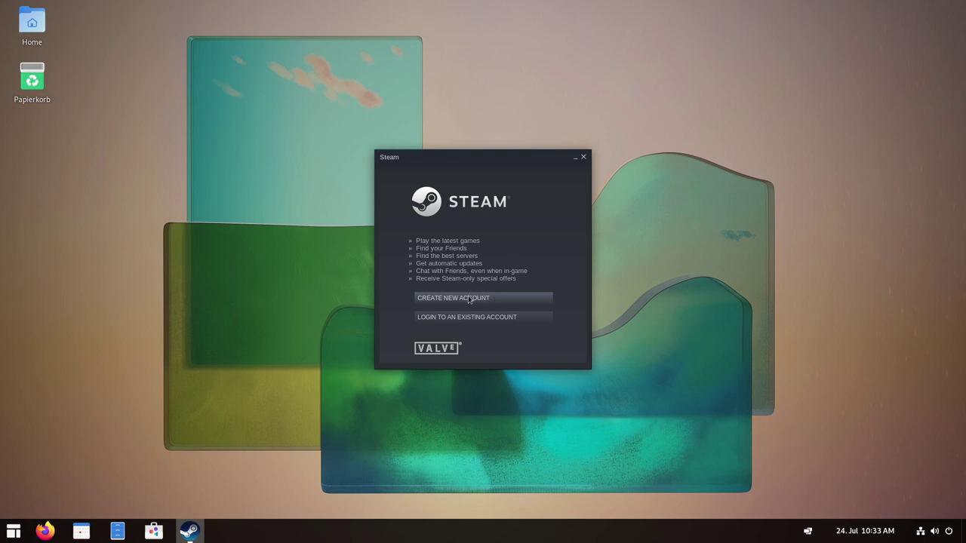
Close Steam's welcome window without logging in.
{"action": "left_click", "coordinate": [582, 157]}
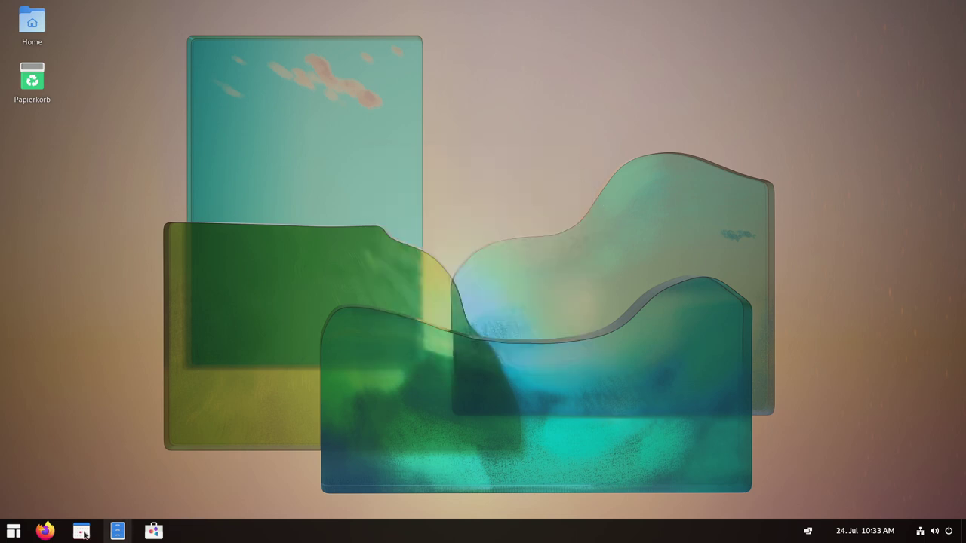
Launch Verbindungen (GNOME Connections) from ArcMenu and decline its welcome tour.
{"action": "left_click", "coordinate": [13, 531]}
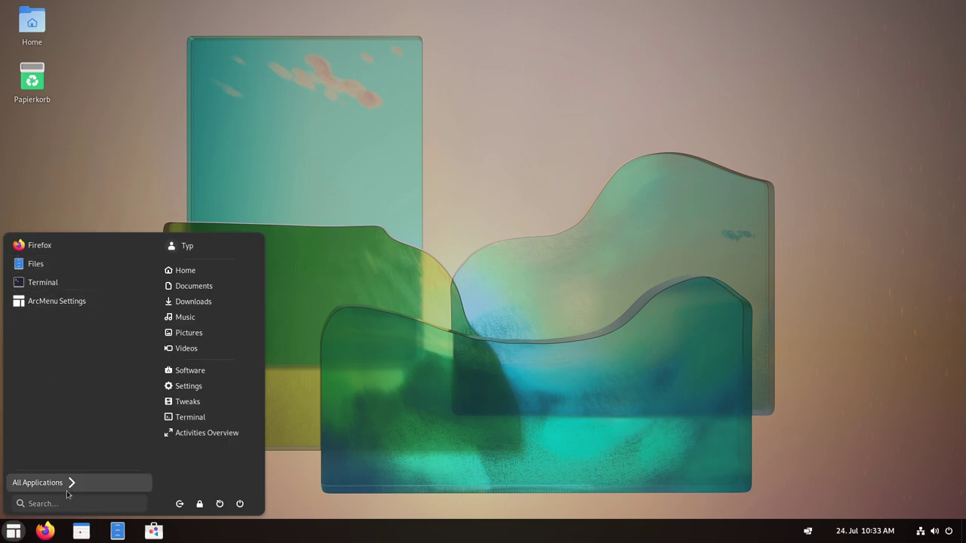
{"action": "left_click", "coordinate": [72, 483]}
{"action": "left_click", "coordinate": [250, 343]}
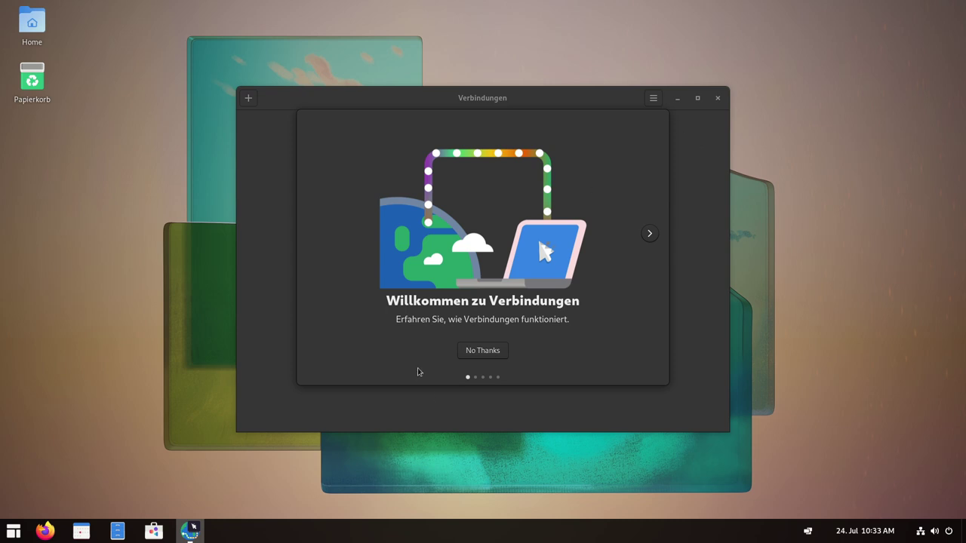
{"action": "left_click", "coordinate": [484, 352]}
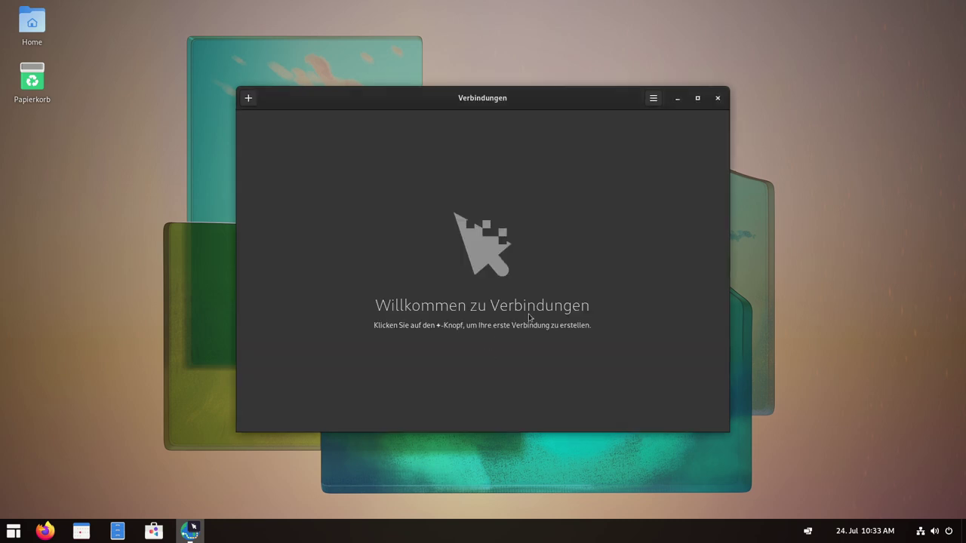
Peek at the new-connection form, close Connections, and reopen the application menu.
{"action": "left_click", "coordinate": [249, 101]}
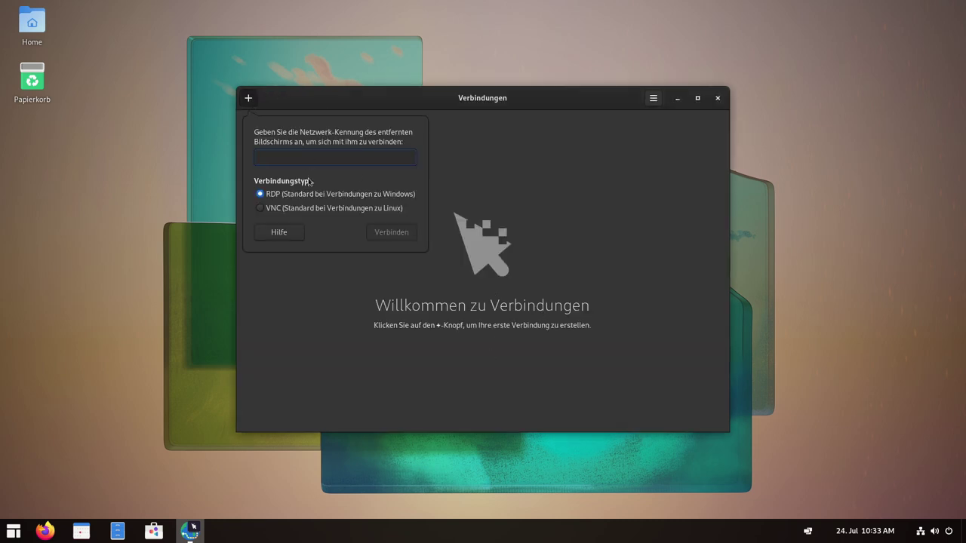
{"action": "key", "text": "Escape"}
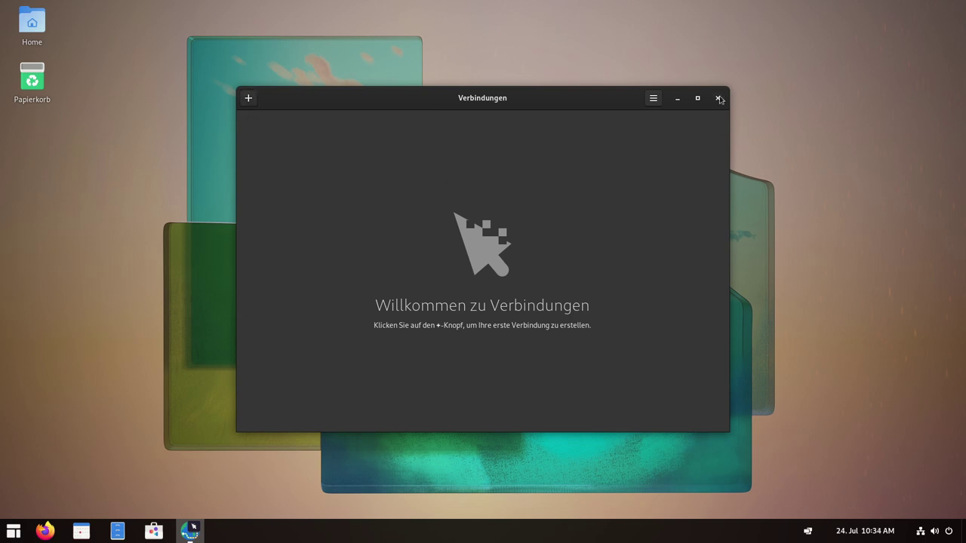
{"action": "left_click", "coordinate": [718, 98]}
{"action": "left_click", "coordinate": [13, 531]}
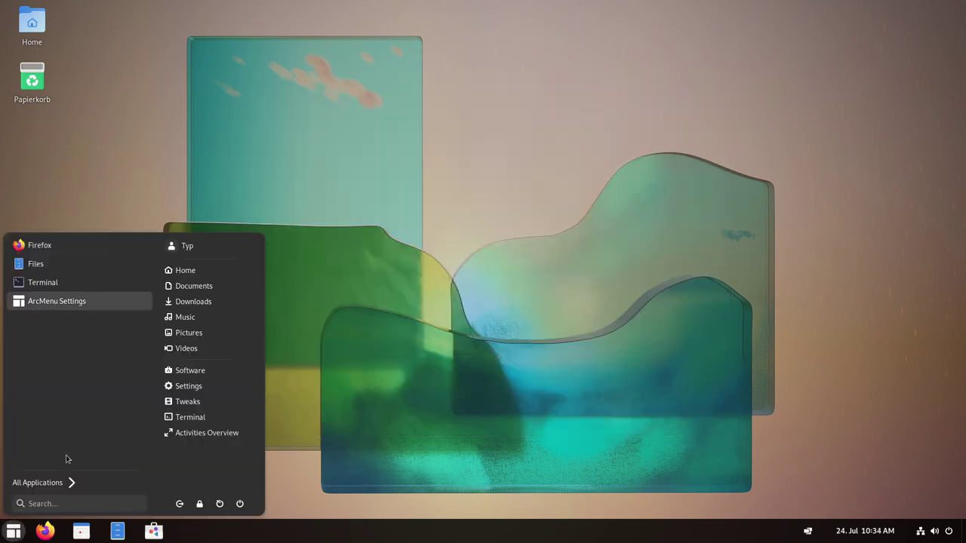
Launch OBS Studio from ArcMenu's Multimedia category under All Applications.
{"action": "left_click", "coordinate": [67, 482]}
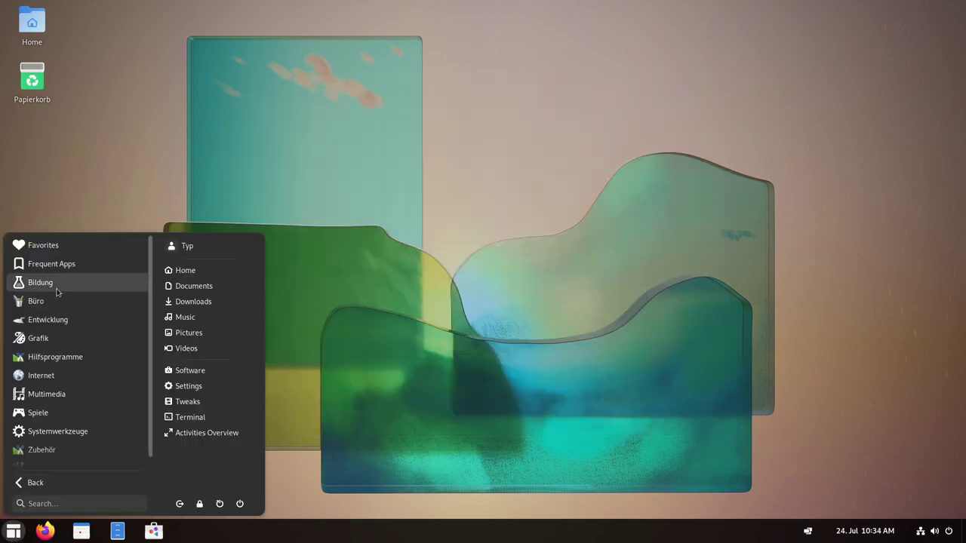
{"action": "left_click", "coordinate": [52, 399]}
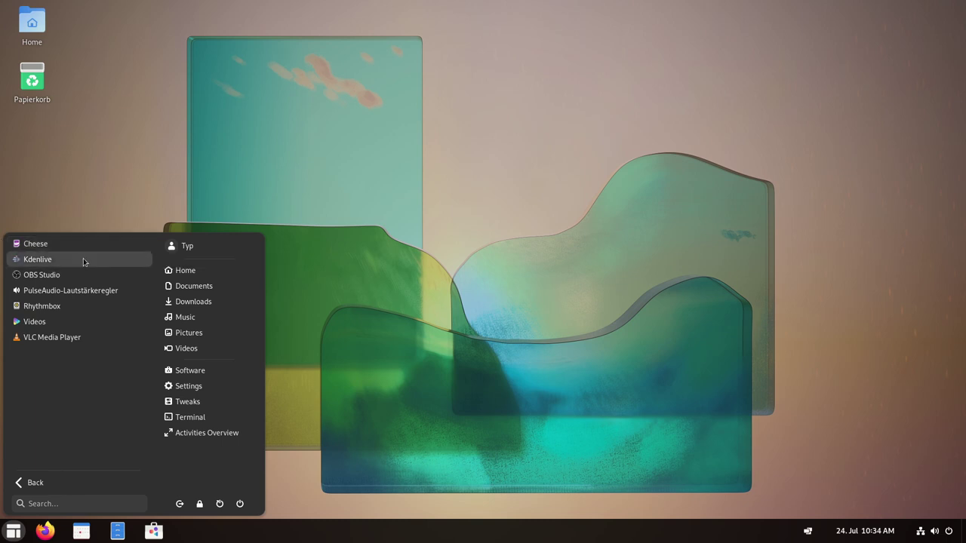
{"action": "left_click", "coordinate": [41, 275]}
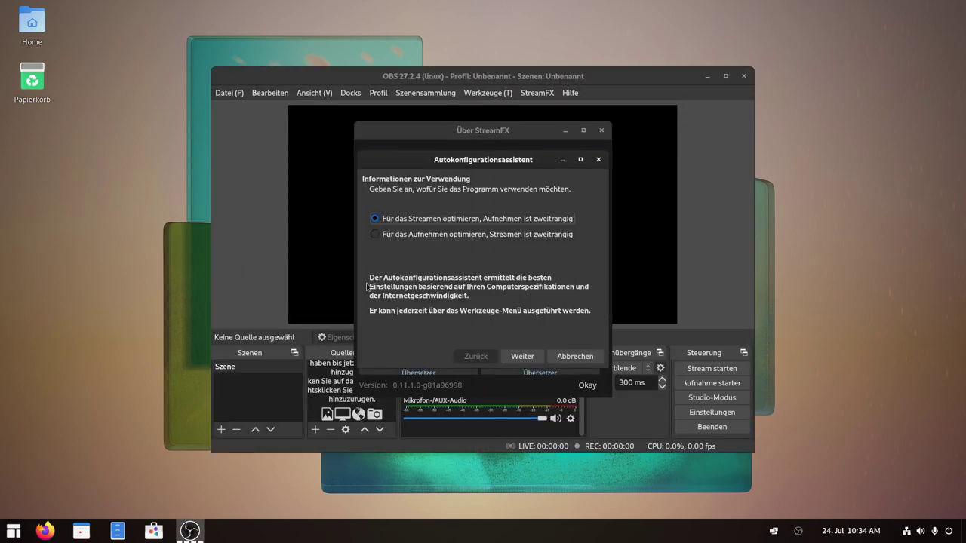
Move the About StreamFX window aside to bring the setup wizard forward.
{"action": "left_click", "coordinate": [495, 157]}
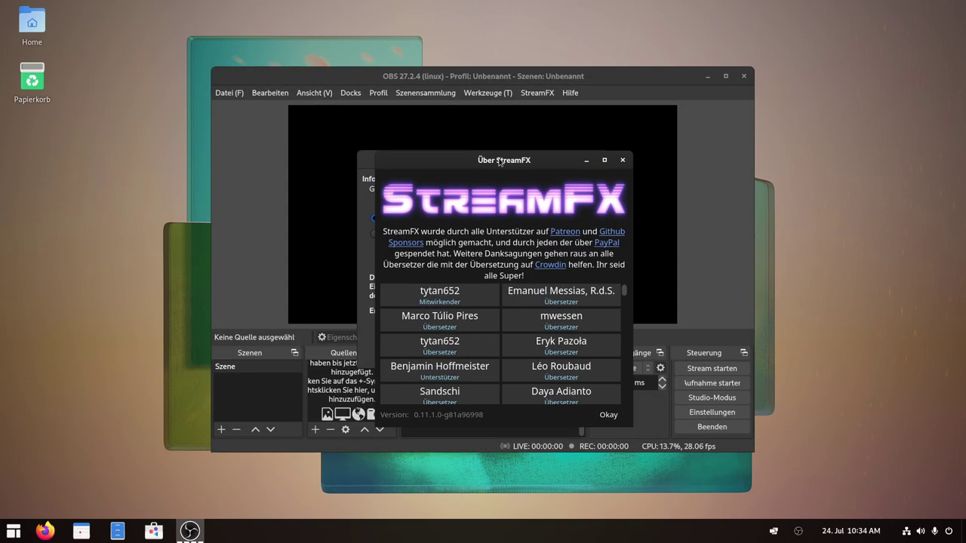
{"action": "left_click_drag", "start_coordinate": [500, 162], "coordinate": [170, 136]}
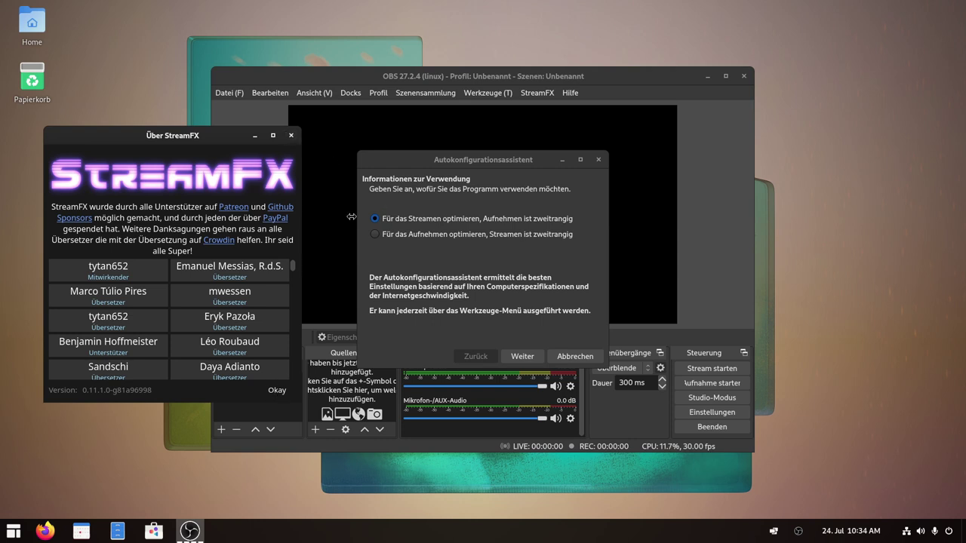
{"action": "left_click_drag", "start_coordinate": [513, 173], "coordinate": [508, 186]}
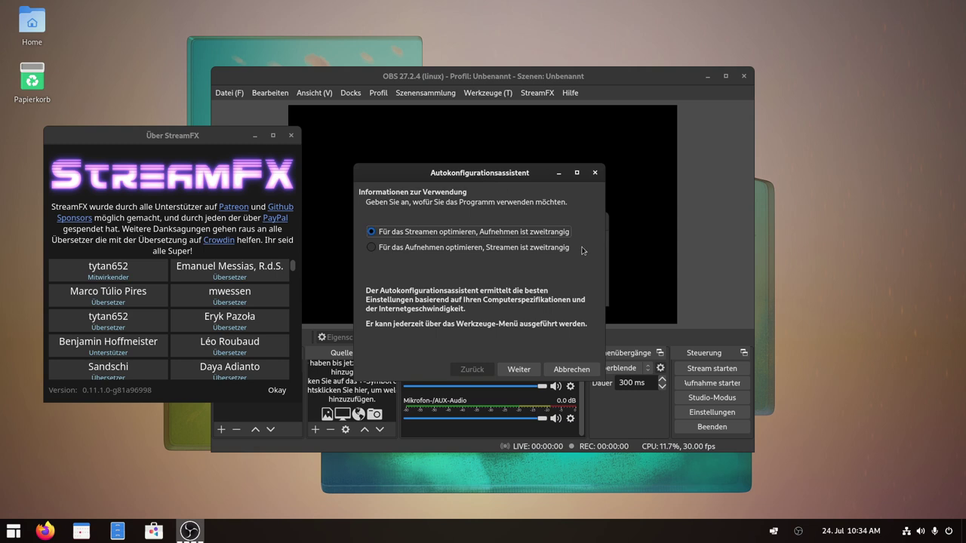
Choose 'Für das Aufnehmen optimieren' and advance to stream information, keeping Twitch as platform.
{"action": "left_click", "coordinate": [447, 247]}
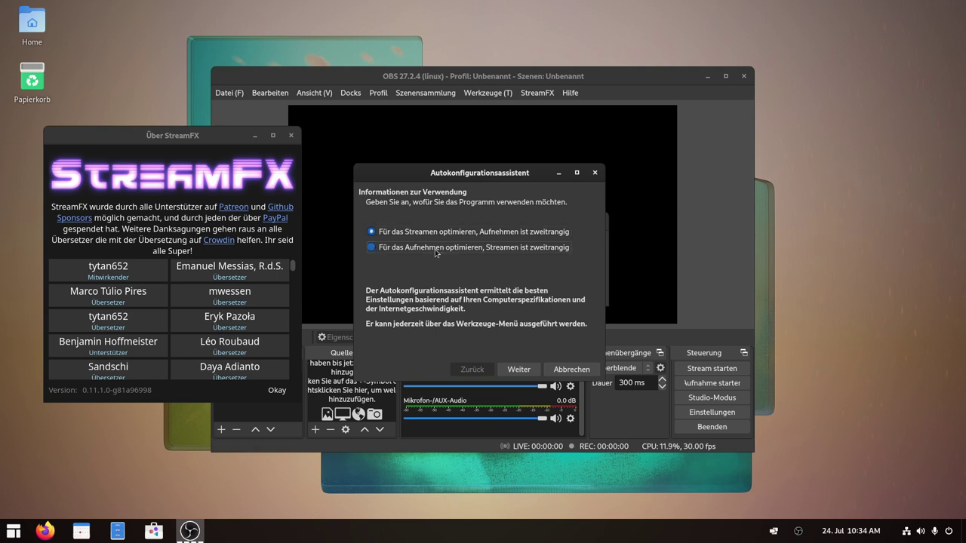
{"action": "left_click", "coordinate": [518, 369]}
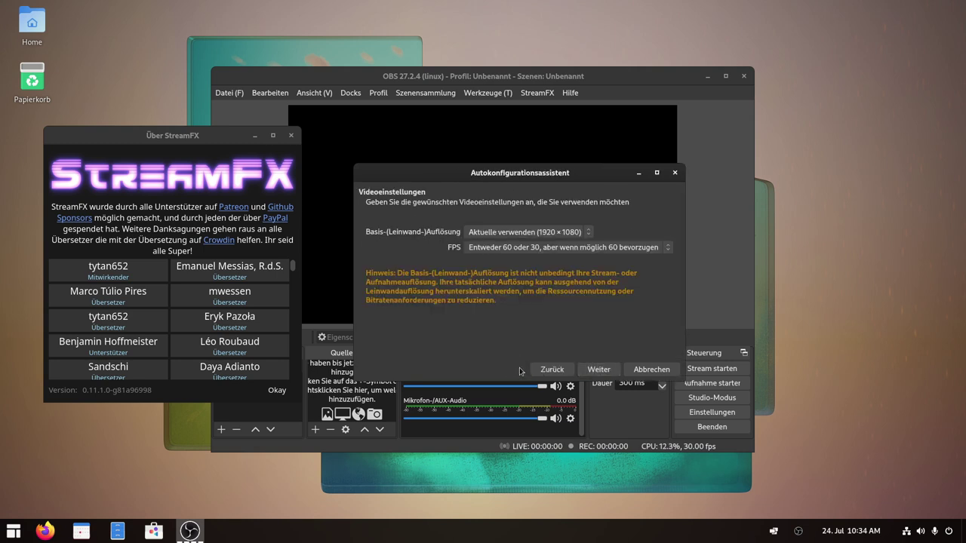
{"action": "left_click", "coordinate": [599, 370]}
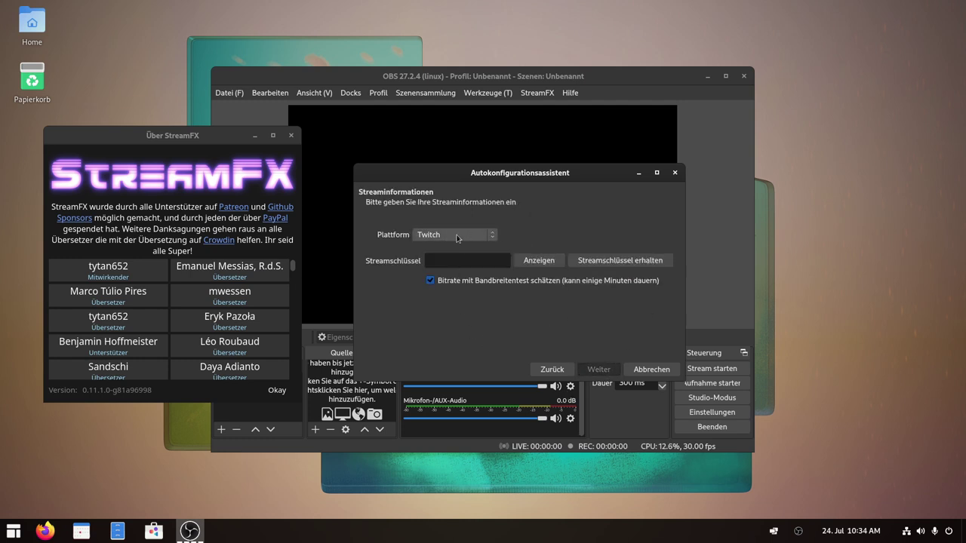
{"action": "left_click", "coordinate": [461, 235]}
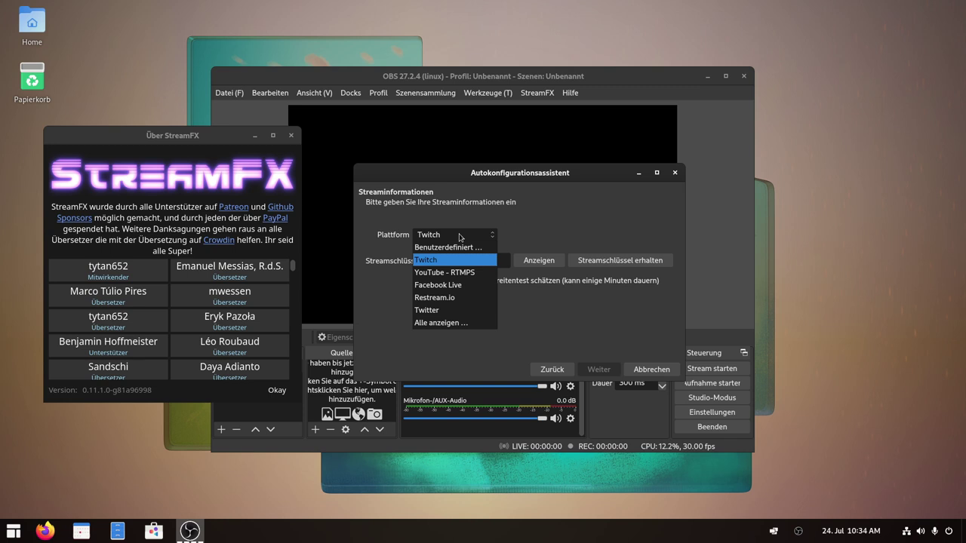
{"action": "left_click", "coordinate": [462, 237]}
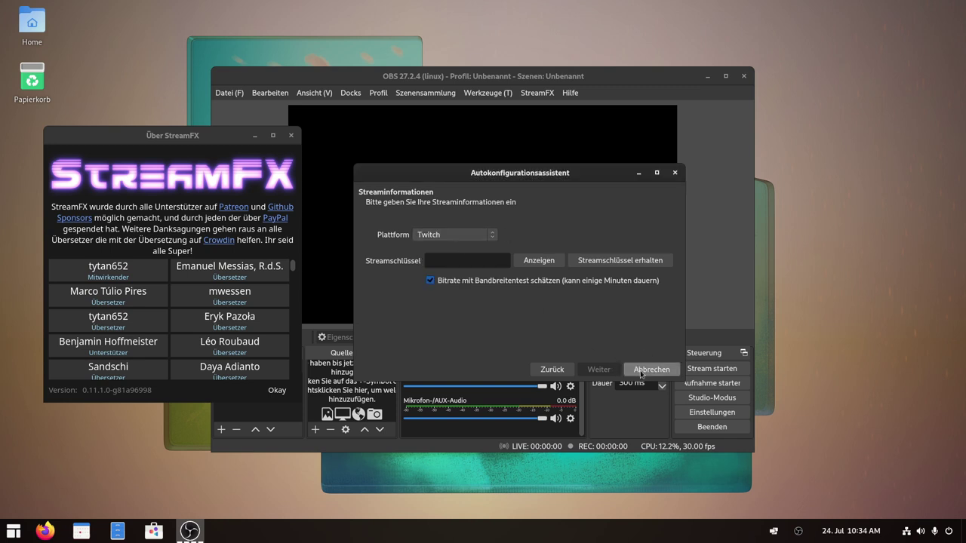
Cancel the wizard, dismiss the StreamFX dialogs, maximise OBS and open Einstellungen.
{"action": "left_click", "coordinate": [650, 369]}
{"action": "left_click", "coordinate": [585, 295]}
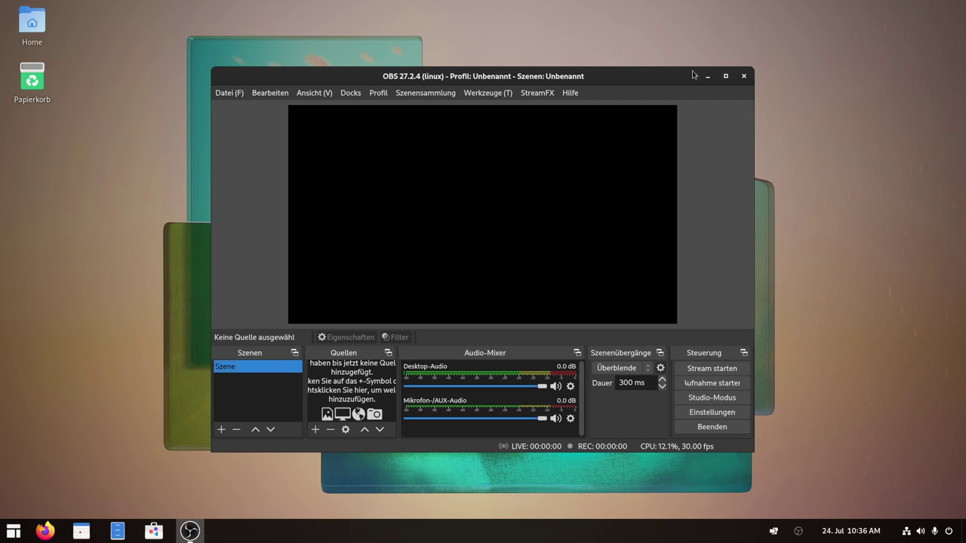
{"action": "left_click", "coordinate": [537, 94]}
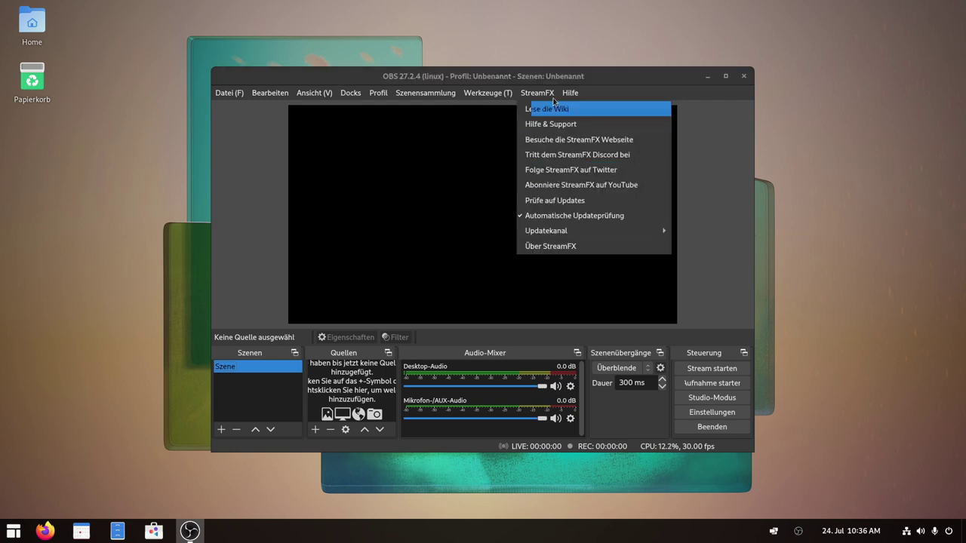
{"action": "left_click", "coordinate": [726, 77]}
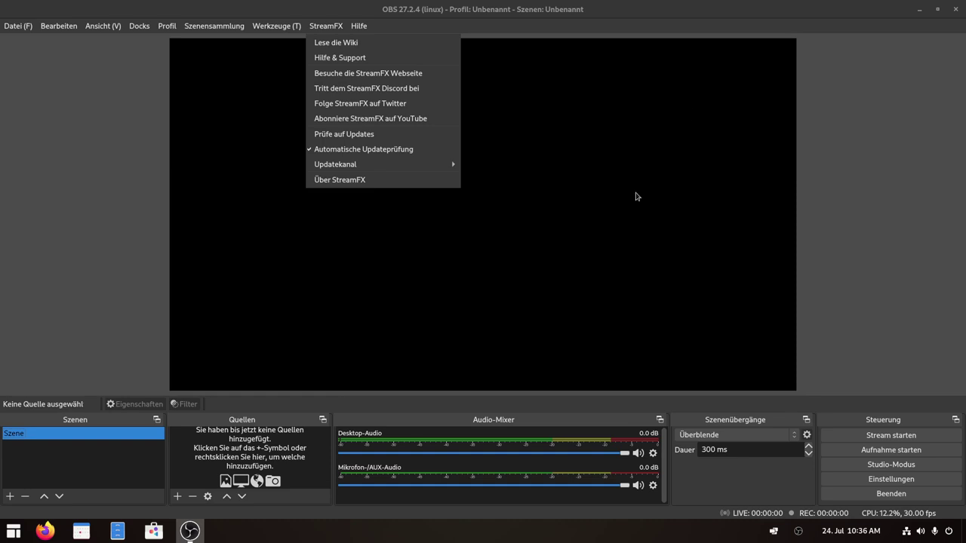
{"action": "left_click", "coordinate": [912, 332]}
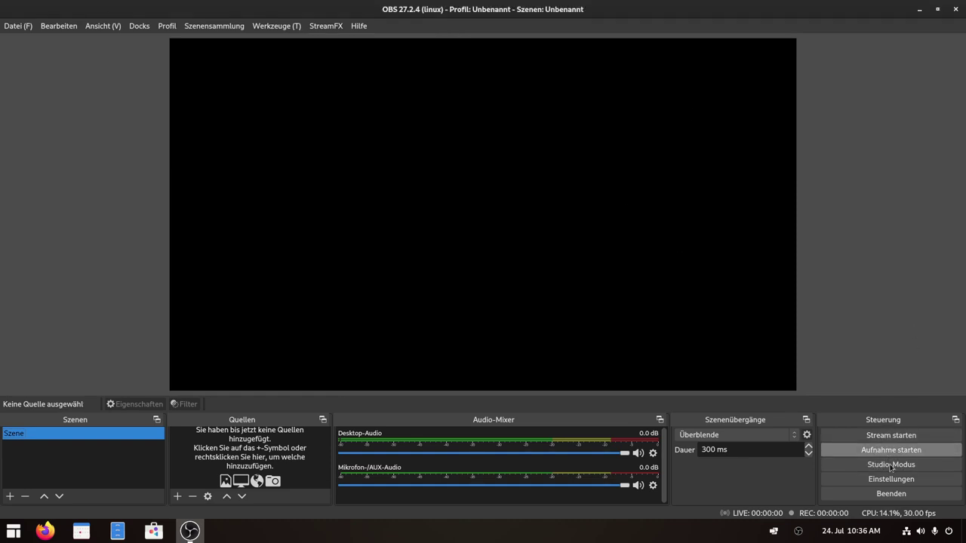
{"action": "left_click", "coordinate": [890, 480]}
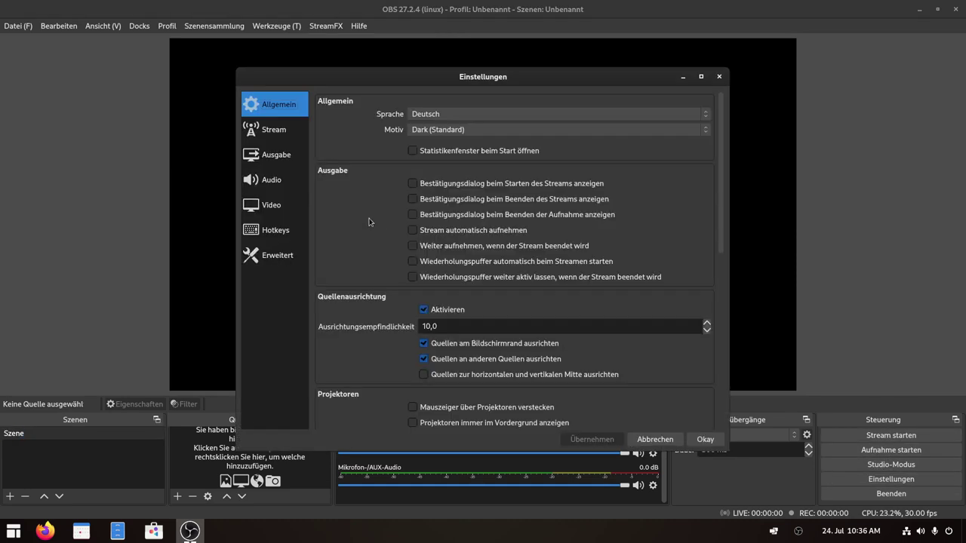
Review the output and stream pages, keeping Software (x264) encoder and the Automatisch server.
{"action": "left_click", "coordinate": [275, 160]}
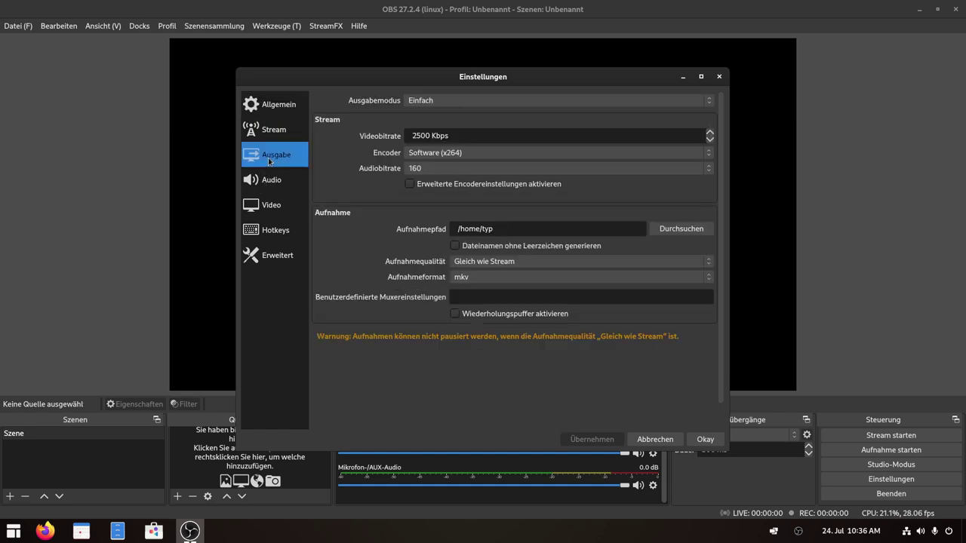
{"action": "left_click", "coordinate": [411, 156]}
{"action": "left_click", "coordinate": [403, 157]}
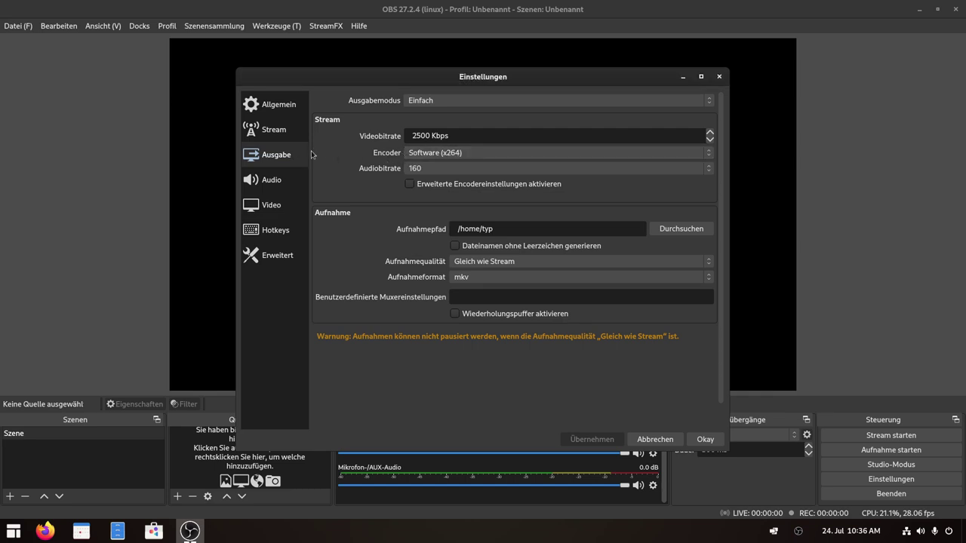
{"action": "left_click", "coordinate": [275, 131]}
{"action": "left_click", "coordinate": [454, 124]}
{"action": "left_click", "coordinate": [454, 124]}
{"action": "left_click", "coordinate": [270, 160]}
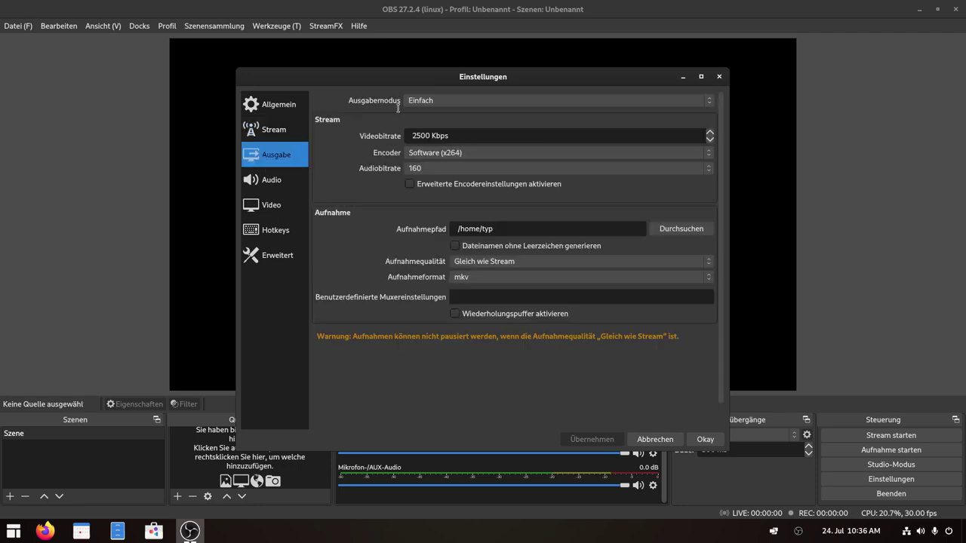
Switch the output mode to Erweitert and select FFMPEG VAAPI as the encoder.
{"action": "left_click", "coordinate": [469, 99]}
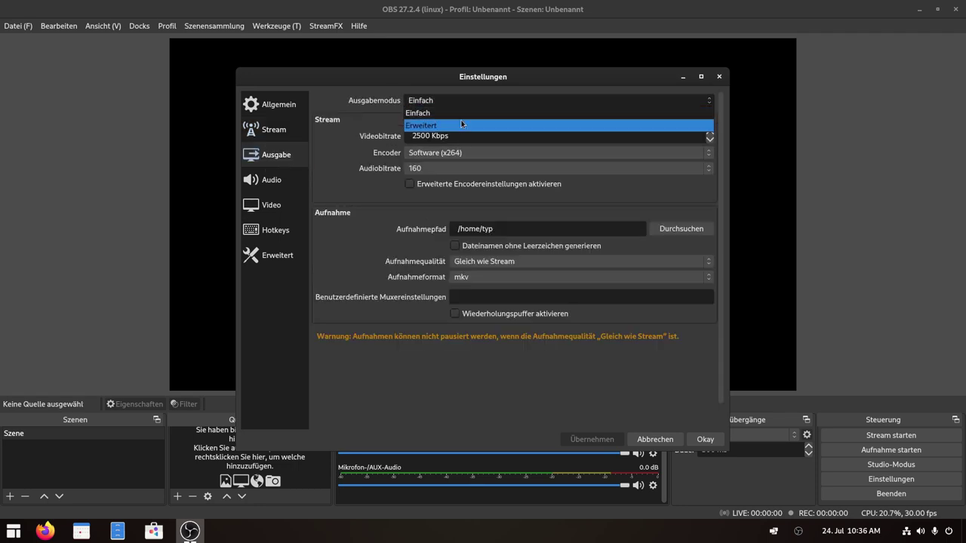
{"action": "left_click", "coordinate": [462, 124]}
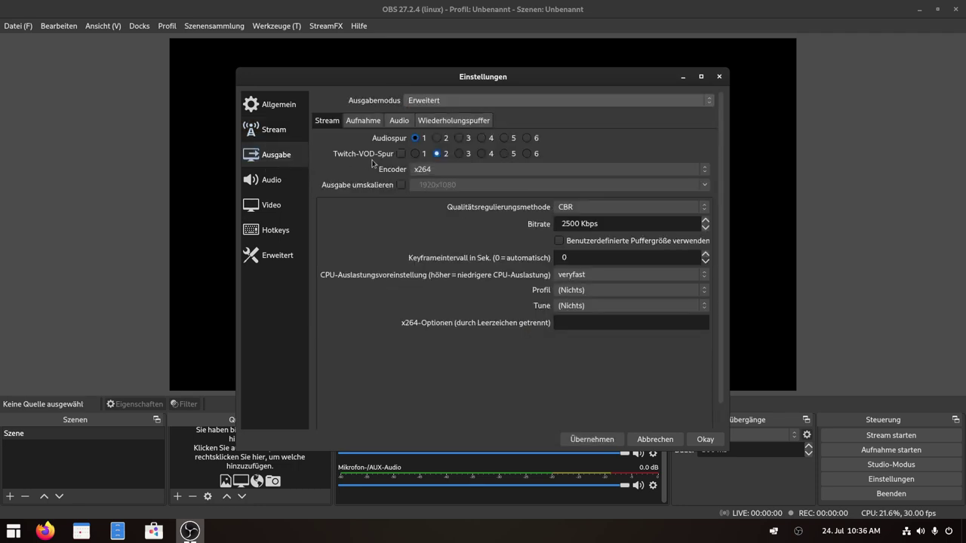
{"action": "left_click", "coordinate": [433, 173]}
{"action": "left_click", "coordinate": [437, 186]}
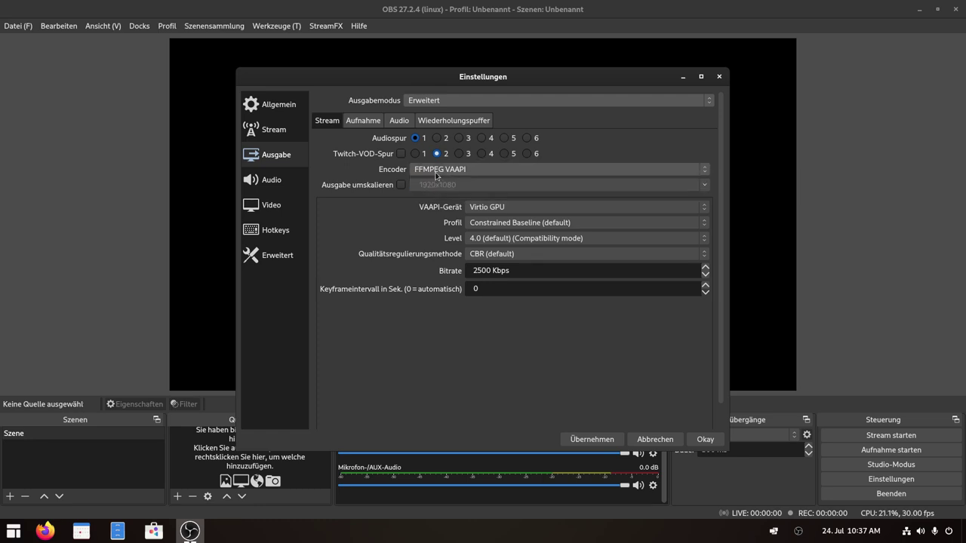
Switch the encoder to x264 to compare, then back to FFMPEG VAAPI.
{"action": "left_click", "coordinate": [435, 171]}
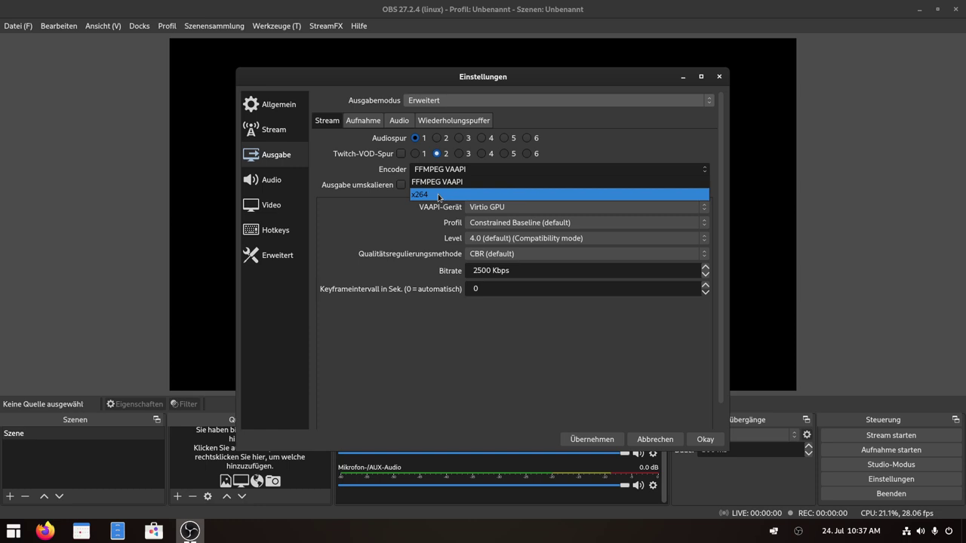
{"action": "left_click", "coordinate": [438, 195]}
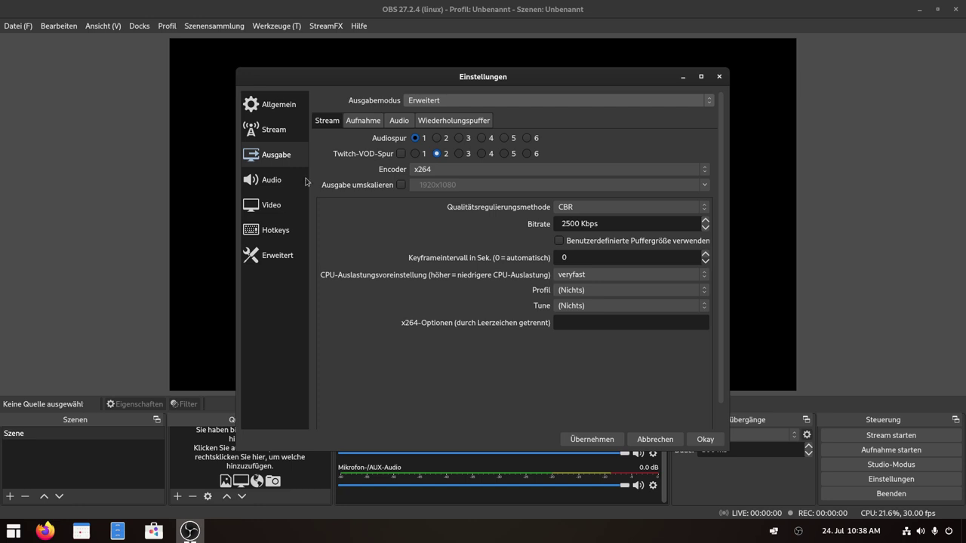
{"action": "left_click", "coordinate": [483, 169]}
{"action": "left_click", "coordinate": [453, 185]}
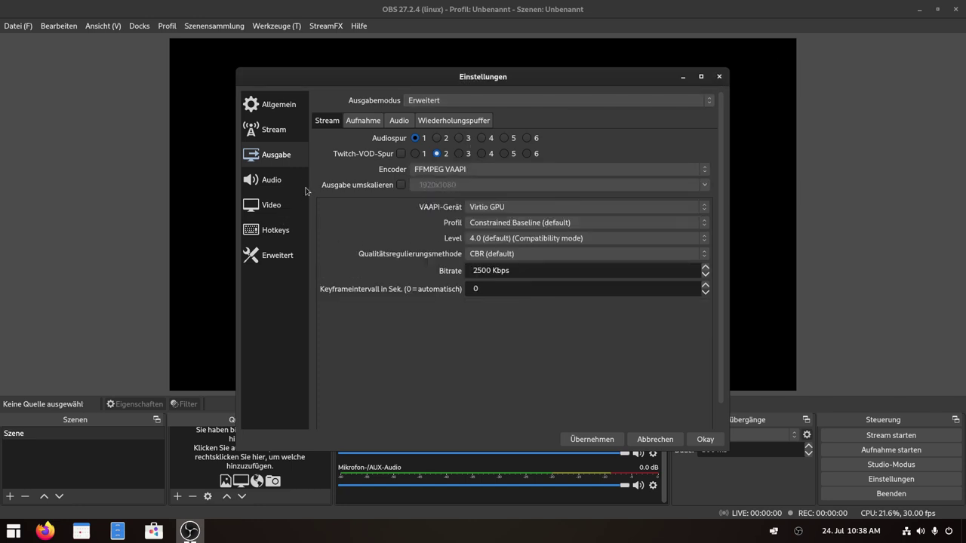
Close Einstellungen and discard the unsaved changes with Nein.
{"action": "left_click", "coordinate": [719, 77]}
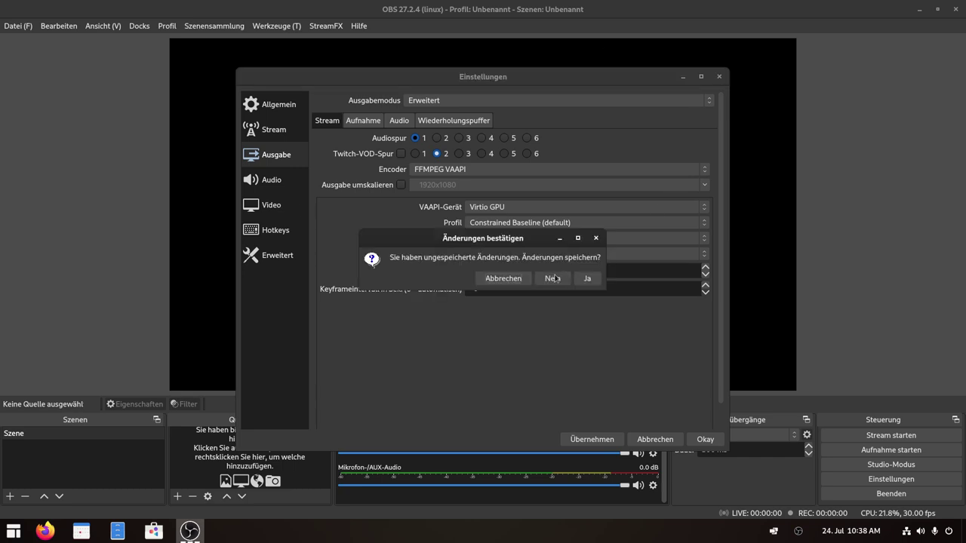
{"action": "left_click", "coordinate": [502, 279]}
{"action": "left_click", "coordinate": [718, 77]}
{"action": "left_click", "coordinate": [558, 279]}
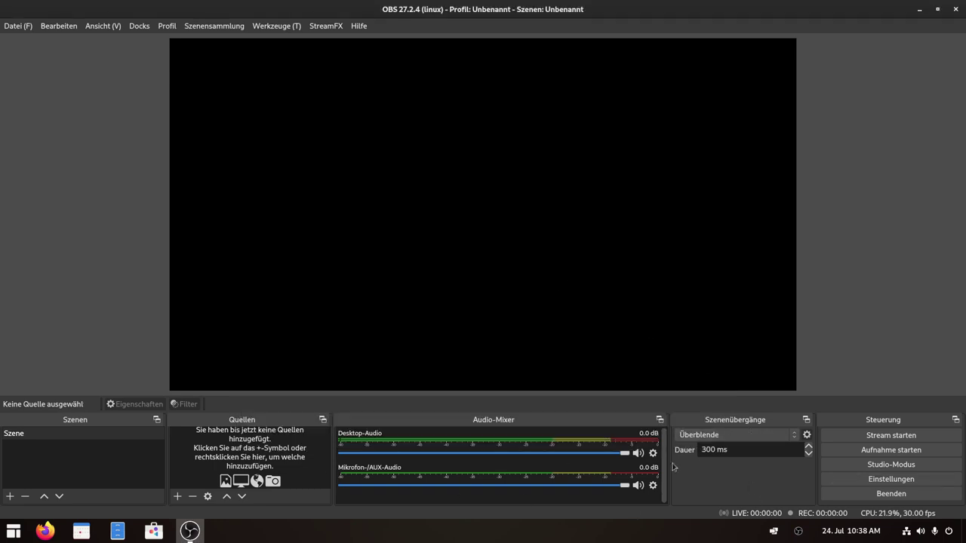
{"action": "left_click", "coordinate": [653, 487]}
{"action": "left_click", "coordinate": [679, 445]}
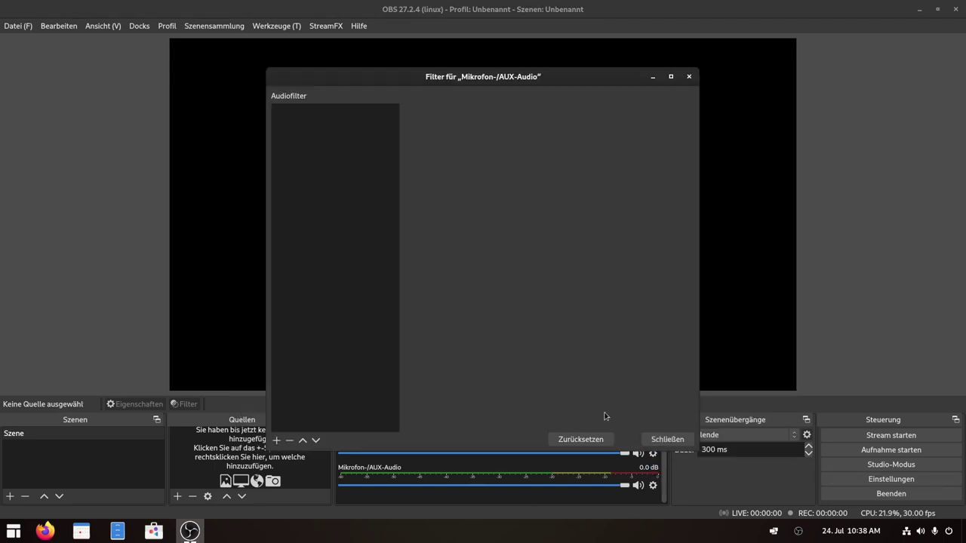
{"action": "left_click", "coordinate": [276, 440]}
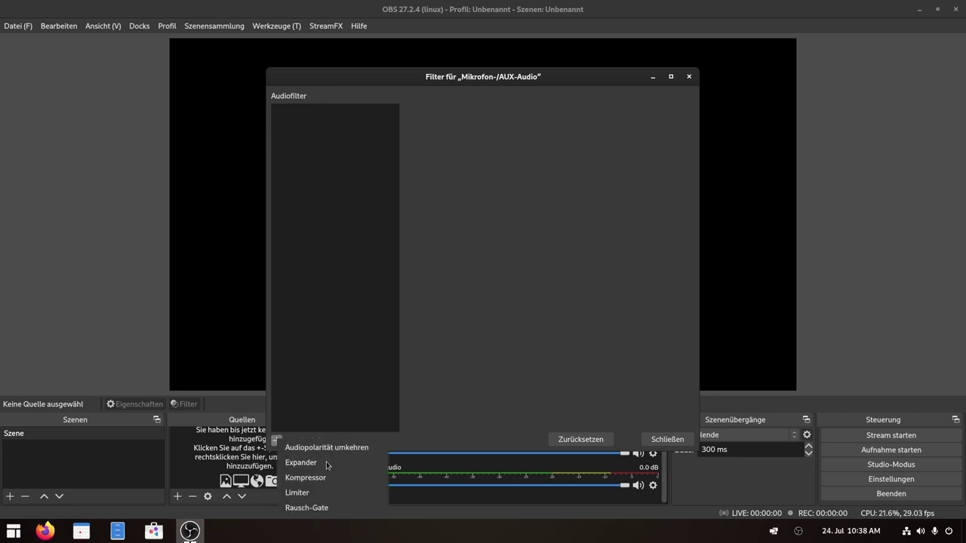
{"action": "key", "text": "Escape"}
{"action": "left_click", "coordinate": [667, 439]}
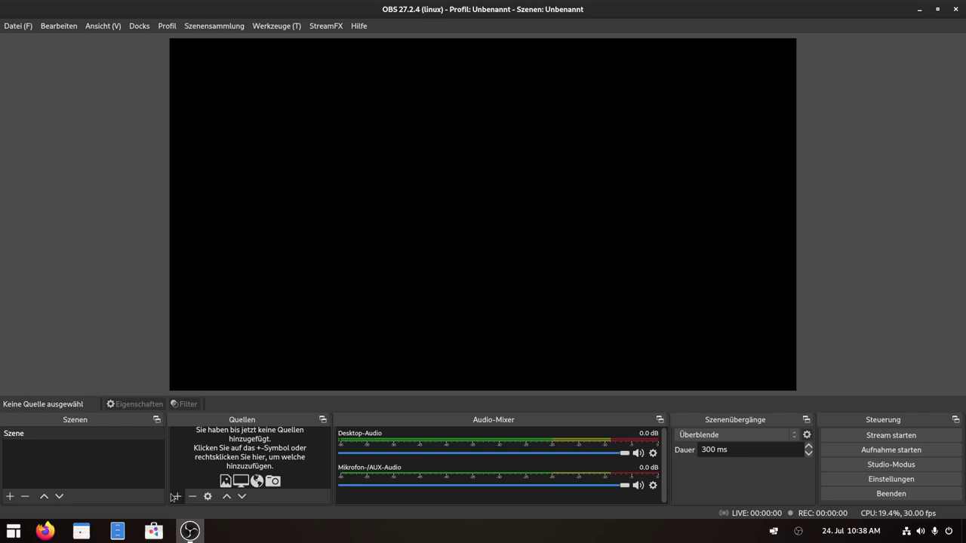
{"action": "left_click", "coordinate": [176, 497]}
Add a Bildschirmaufnahme (PipeWire) source sharing the screen, then close its filter window.
{"action": "left_click", "coordinate": [236, 258]}
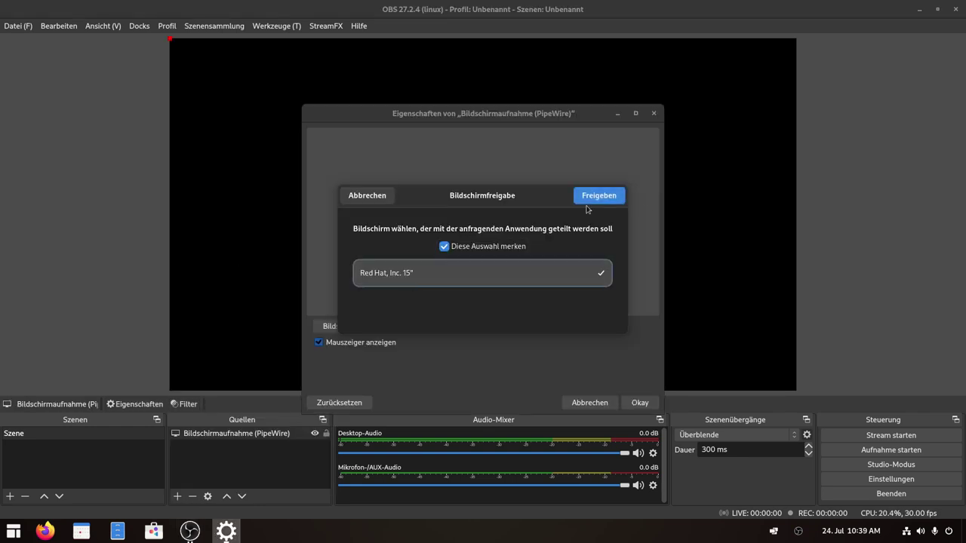
{"action": "left_click", "coordinate": [603, 193]}
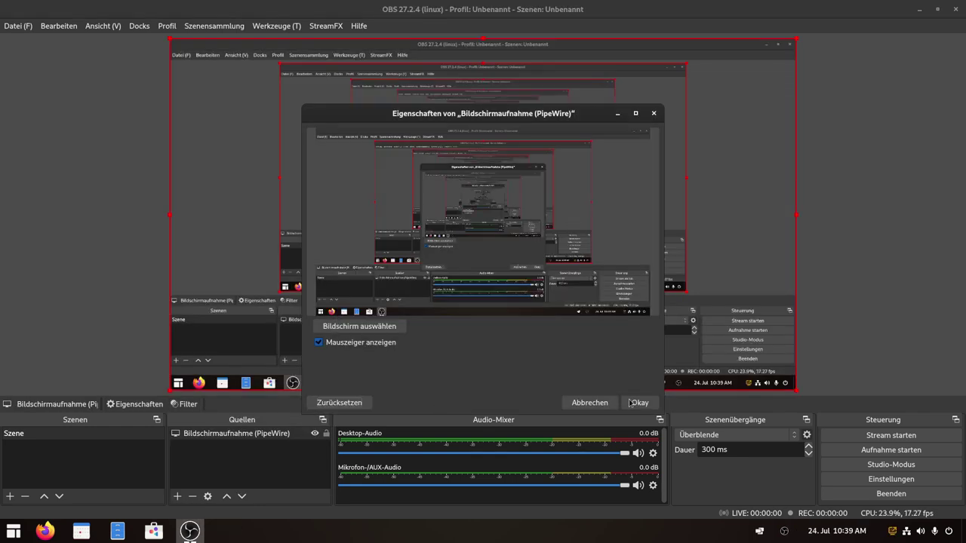
{"action": "left_click", "coordinate": [276, 440]}
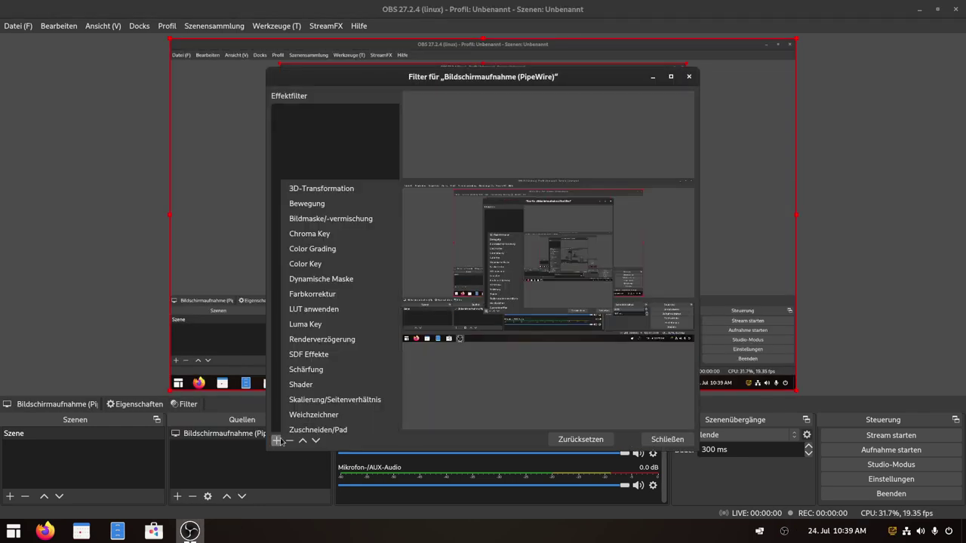
{"action": "key", "text": "Escape"}
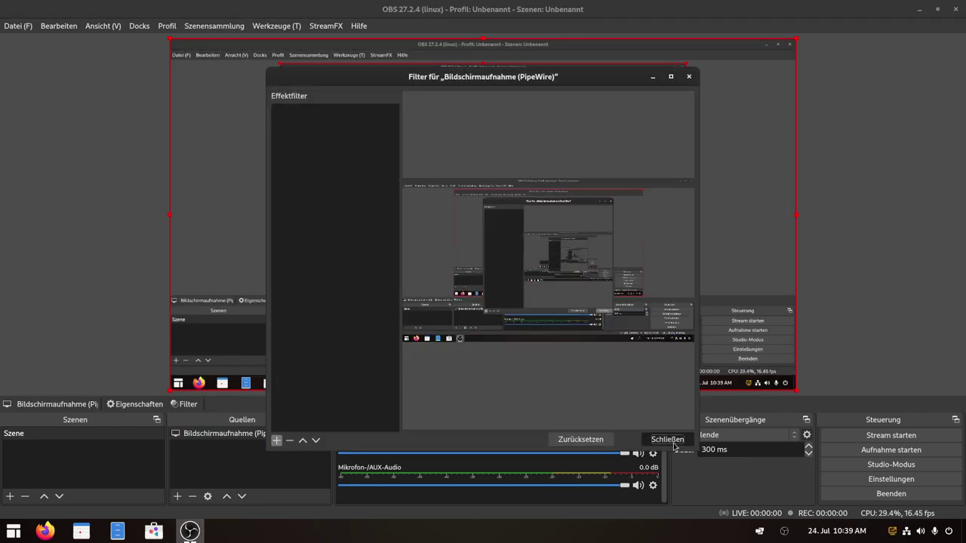
{"action": "left_click", "coordinate": [667, 440]}
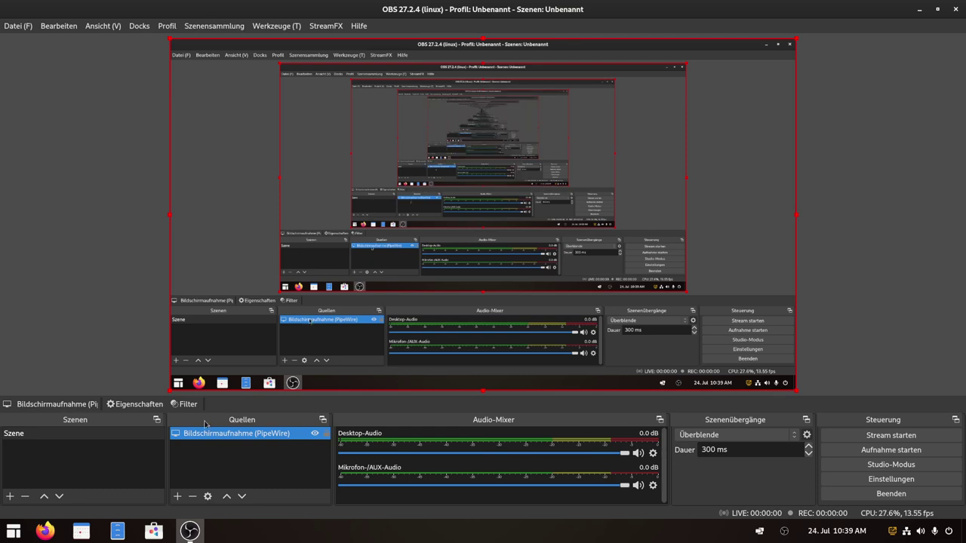
Browse the source's video effect filters without adding one, then quit OBS Studio.
{"action": "right_click", "coordinate": [228, 438]}
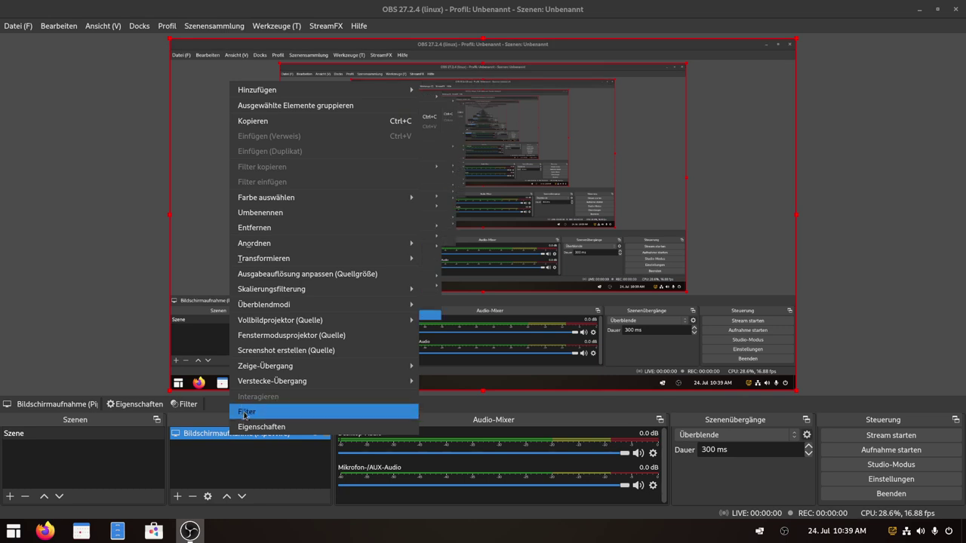
{"action": "left_click", "coordinate": [283, 404]}
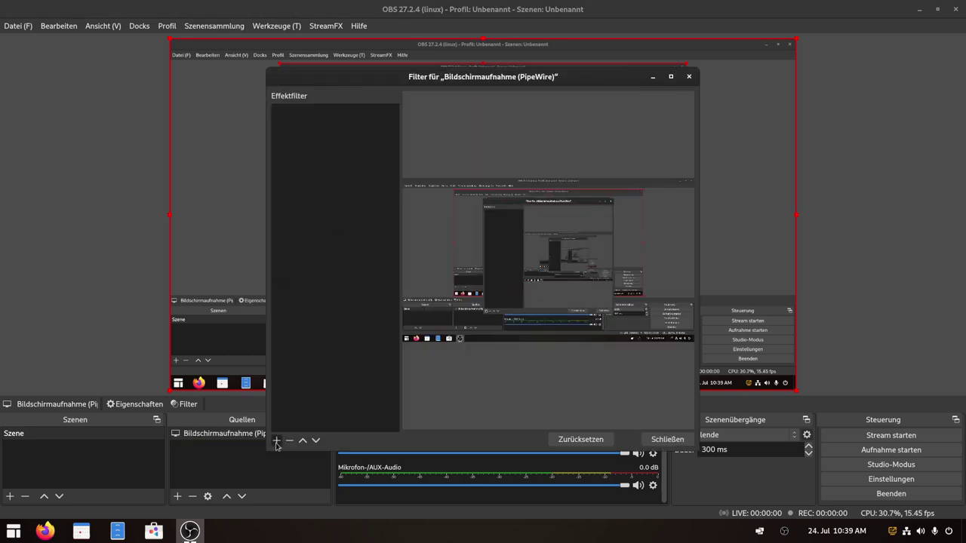
{"action": "left_click", "coordinate": [277, 443]}
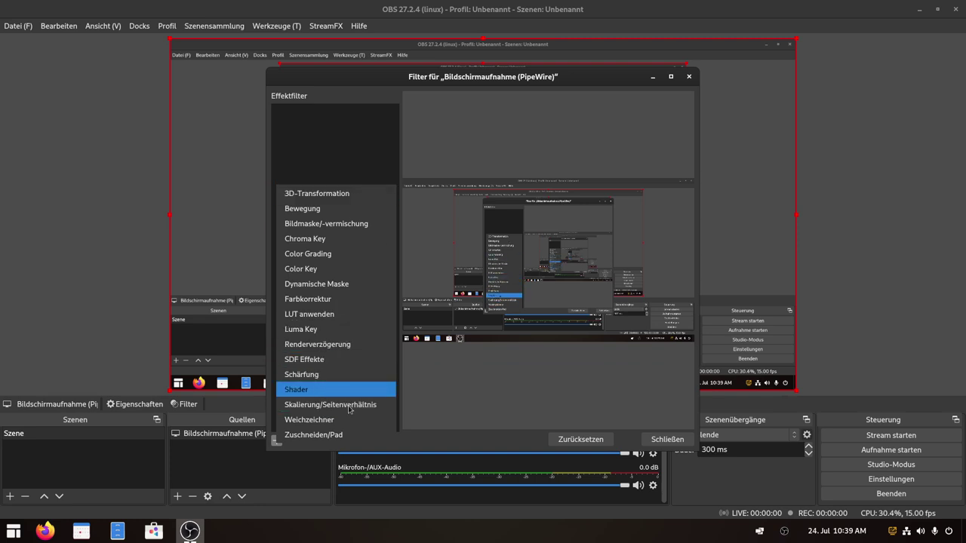
{"action": "left_click", "coordinate": [492, 400]}
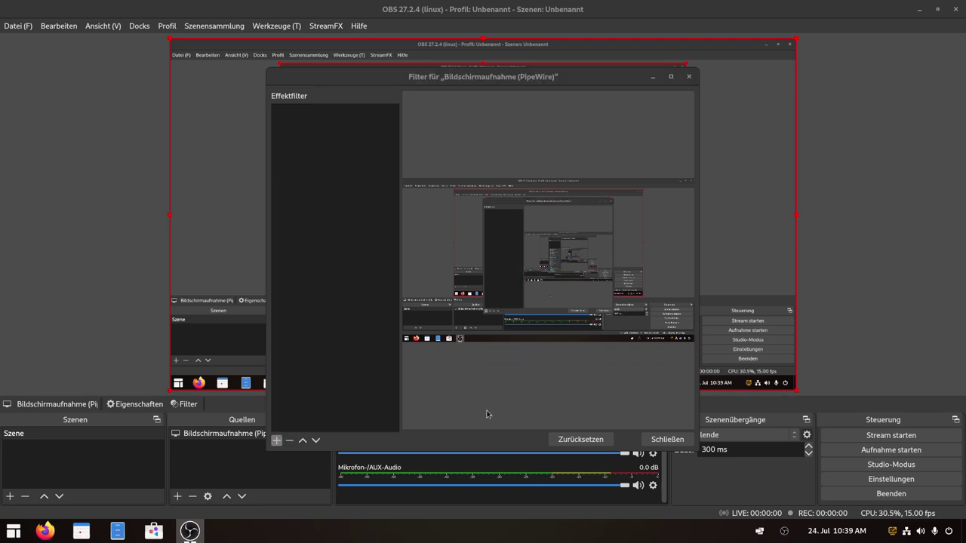
{"action": "left_click", "coordinate": [667, 439]}
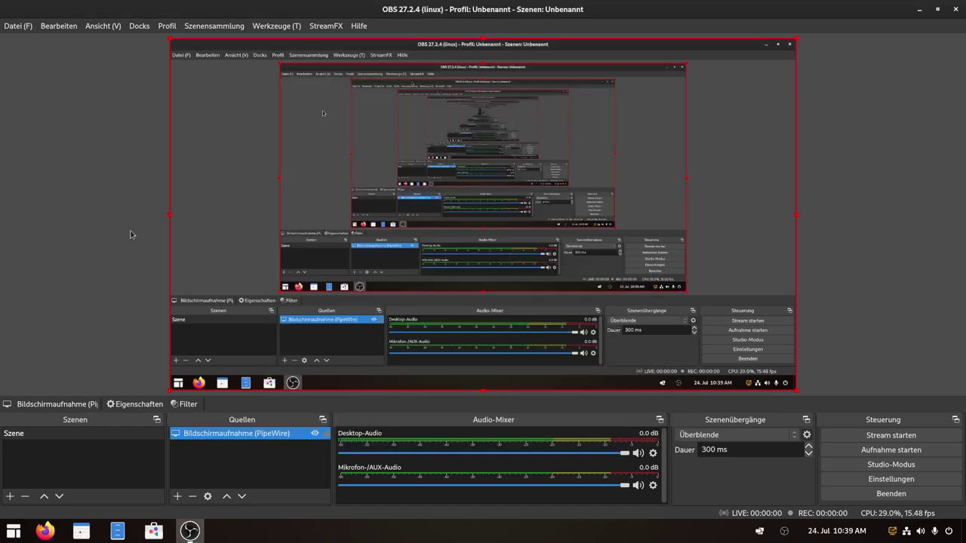
{"action": "left_click", "coordinate": [235, 465]}
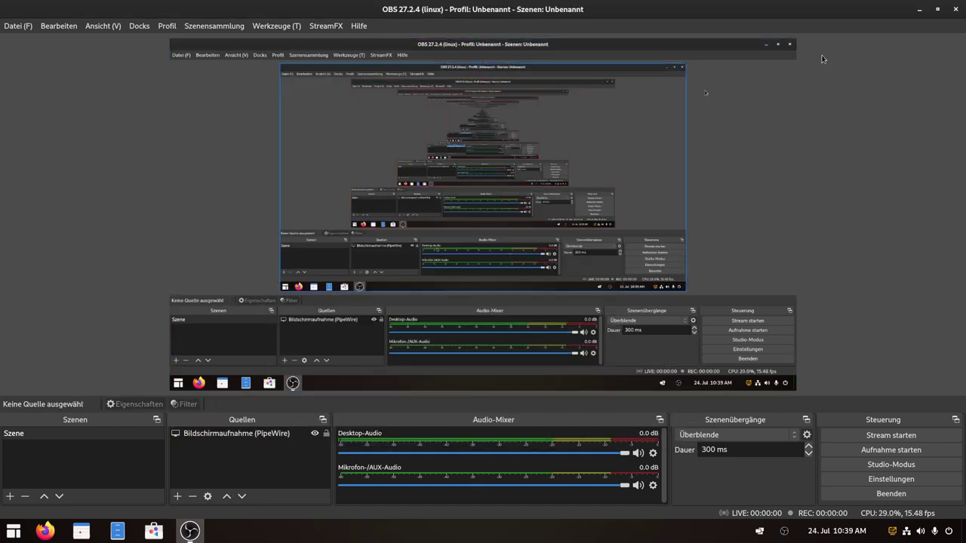
{"action": "left_click", "coordinate": [955, 9]}
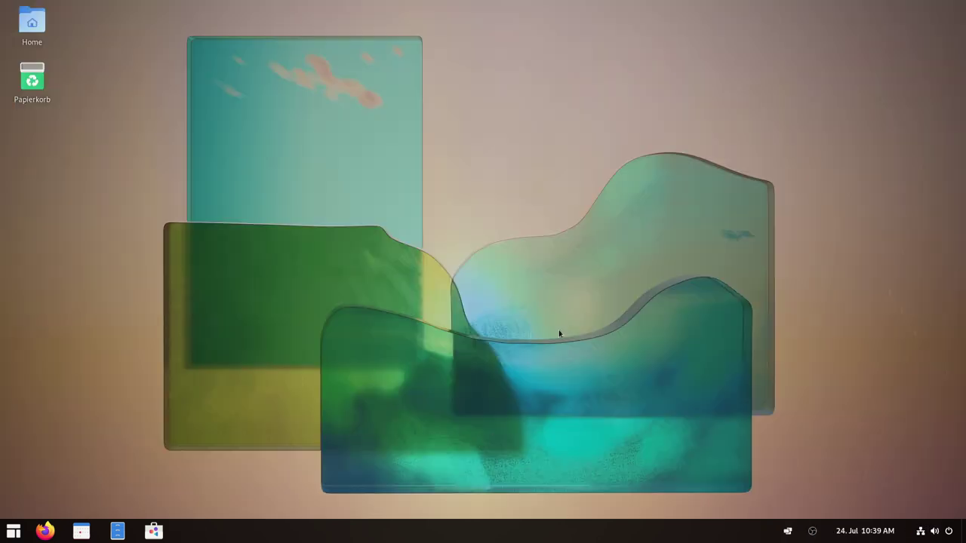
Browse ArcMenu's Spiele and Multimedia categories, ending on Spiele with GOverlay, Lutris, ProtonUp-Qt, Steam.
{"action": "left_click", "coordinate": [12, 534]}
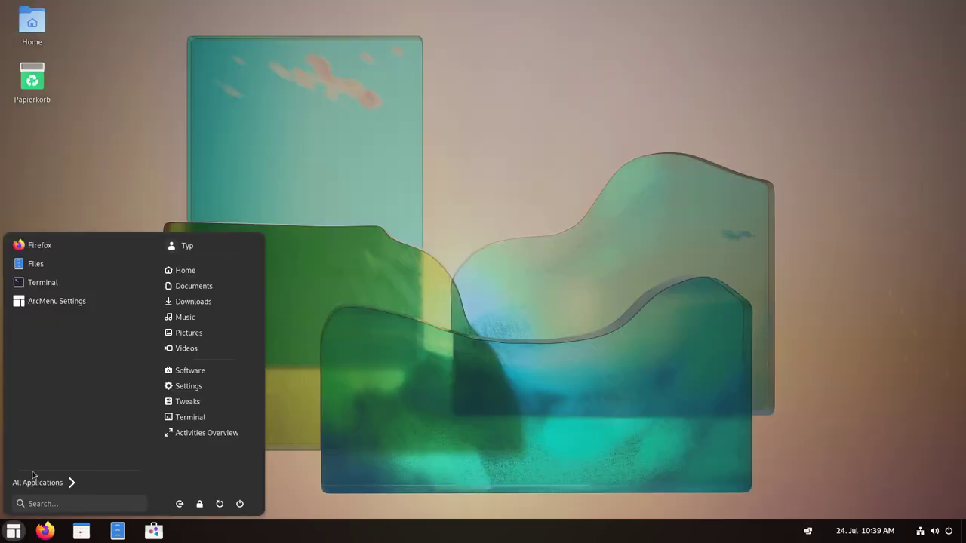
{"action": "left_click", "coordinate": [72, 482]}
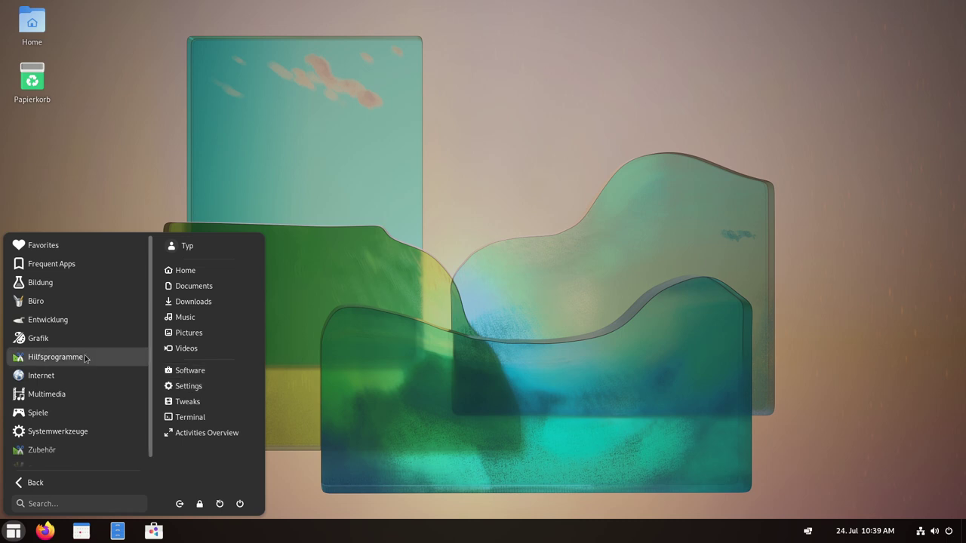
{"action": "left_click", "coordinate": [52, 416]}
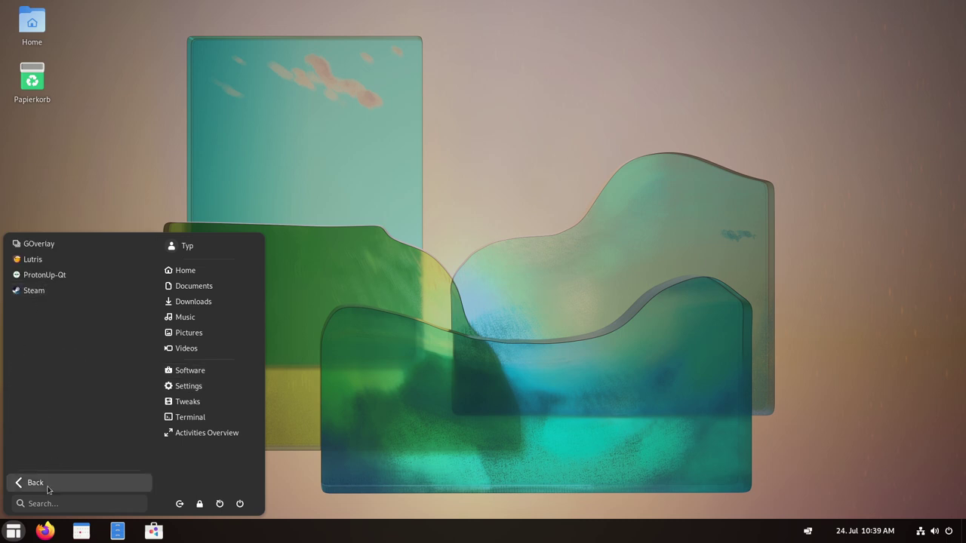
{"action": "left_click", "coordinate": [49, 485]}
{"action": "left_click", "coordinate": [47, 399]}
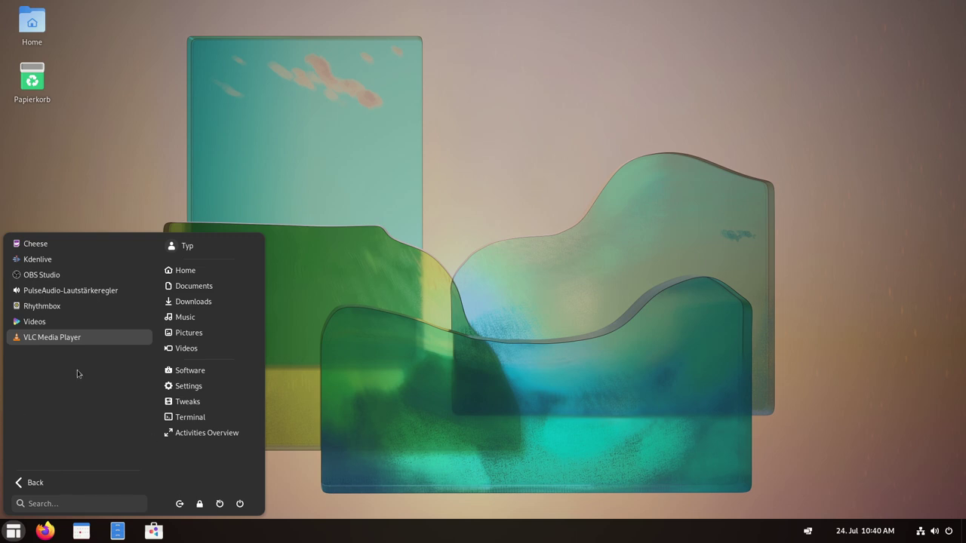
{"action": "left_click", "coordinate": [31, 483]}
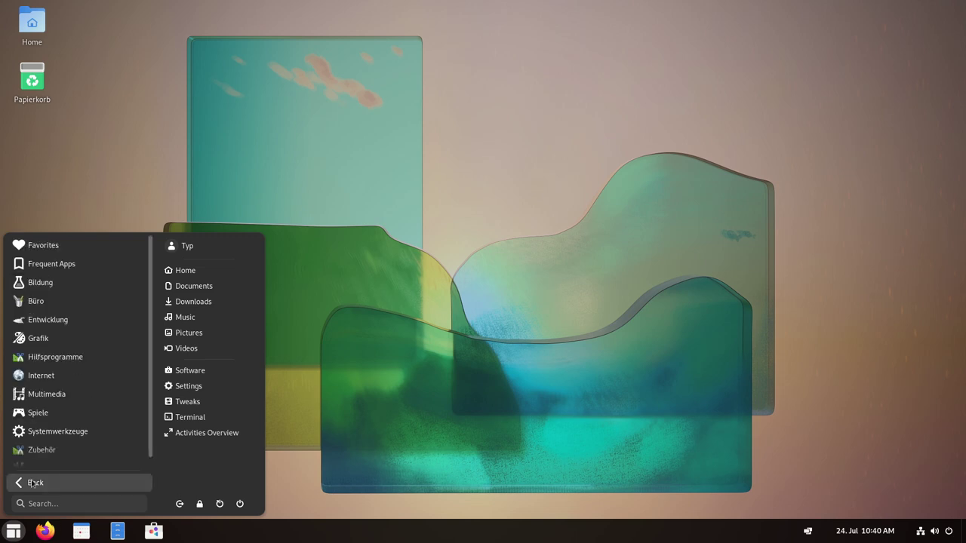
{"action": "left_click", "coordinate": [45, 412]}
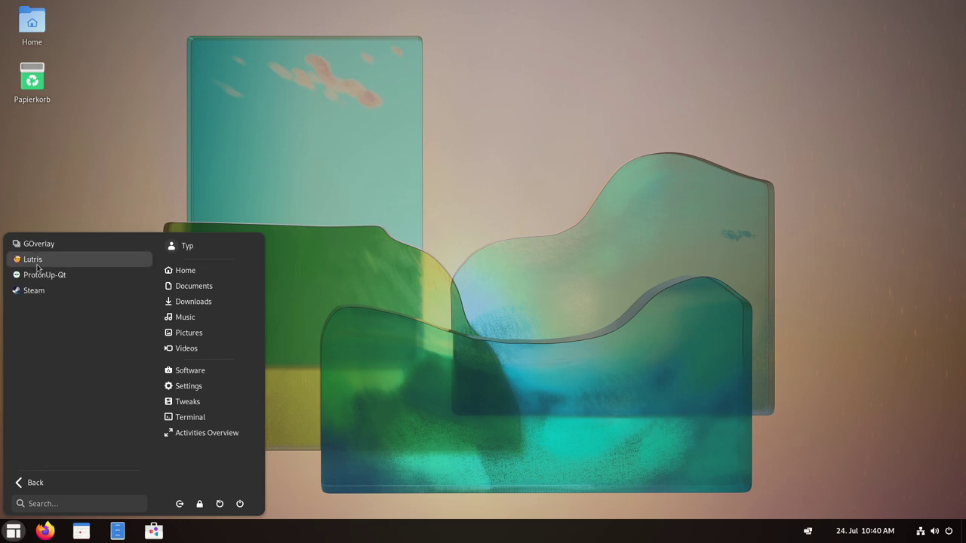
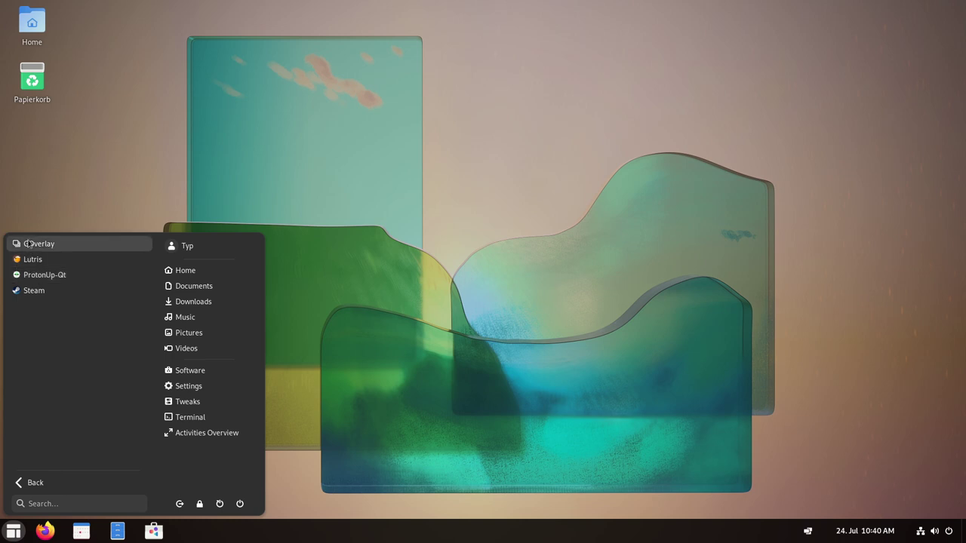
Reopen ArcMenu's All Applications and browse the categories, including Spiele and Systemwerkzeuge.
{"action": "left_click", "coordinate": [29, 243]}
{"action": "key", "text": "super"}
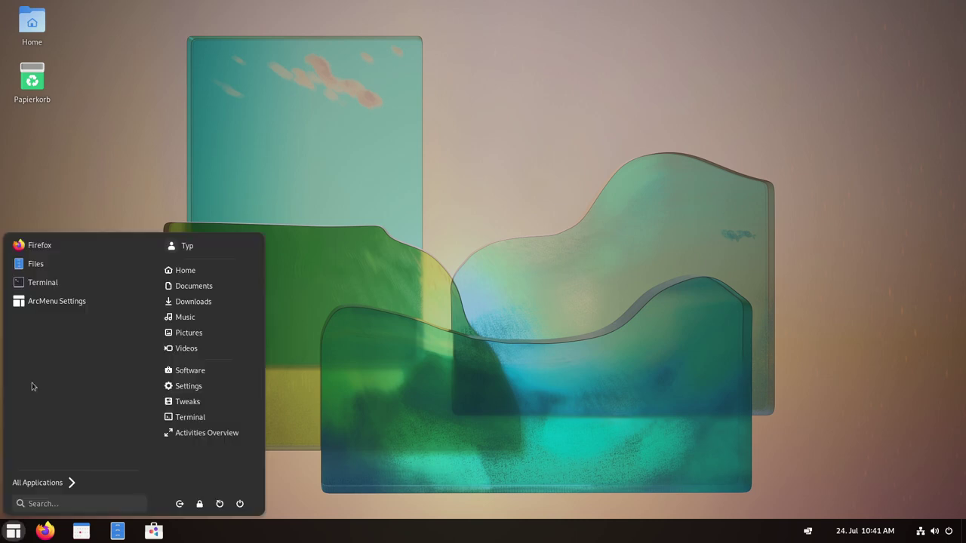
{"action": "left_click", "coordinate": [65, 483]}
{"action": "scroll", "coordinate": [68, 417], "scroll_direction": "down", "scroll_amount": 1}
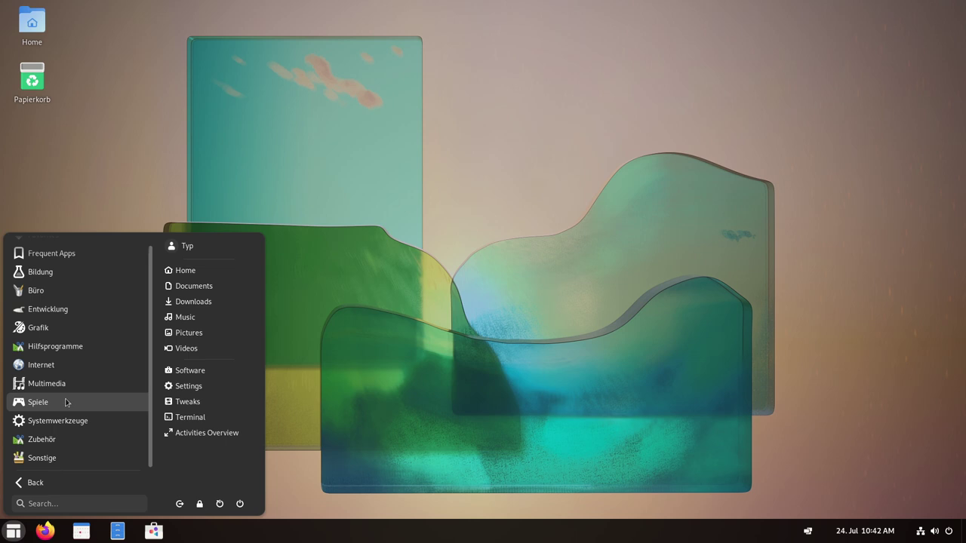
{"action": "left_click", "coordinate": [66, 428]}
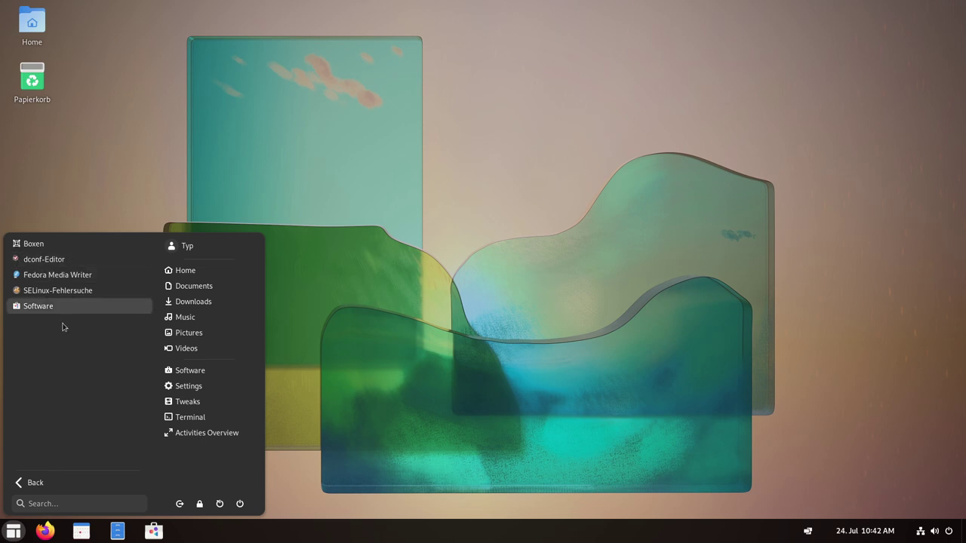
{"action": "left_click", "coordinate": [27, 483]}
{"action": "left_click", "coordinate": [71, 434]}
{"action": "left_click", "coordinate": [35, 482]}
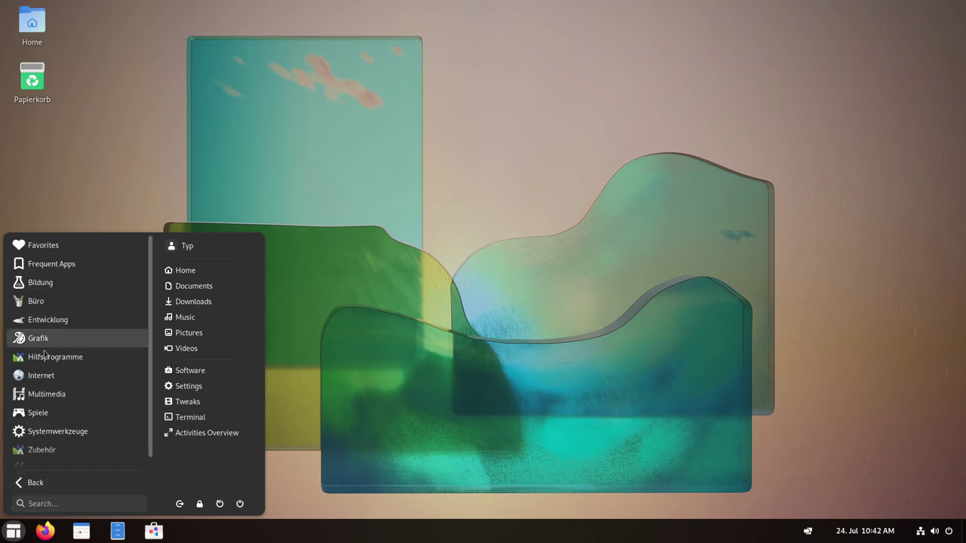
Launch Erweiterungs Manager from the Zubehör category.
{"action": "scroll", "coordinate": [45, 380], "scroll_direction": "down", "scroll_amount": 1}
{"action": "left_click", "coordinate": [55, 440]}
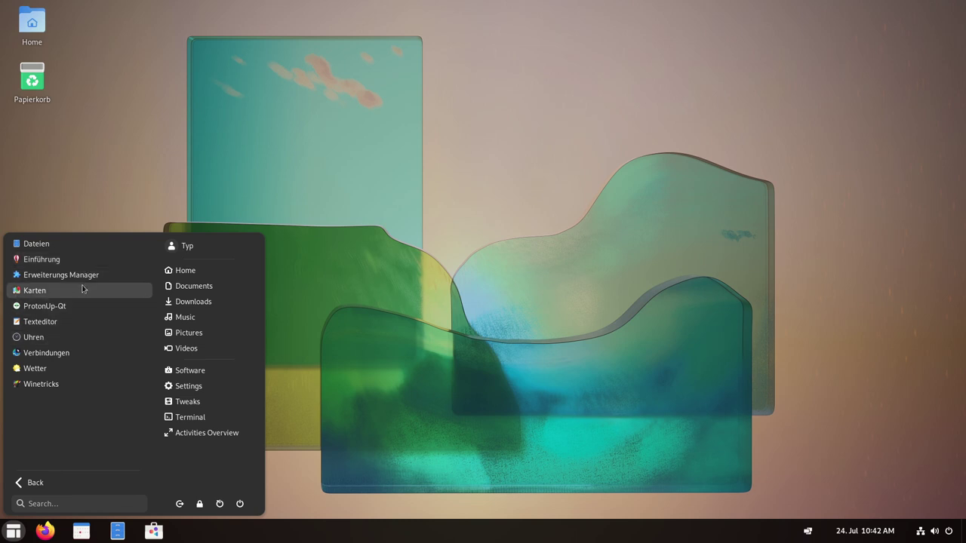
{"action": "left_click", "coordinate": [56, 278]}
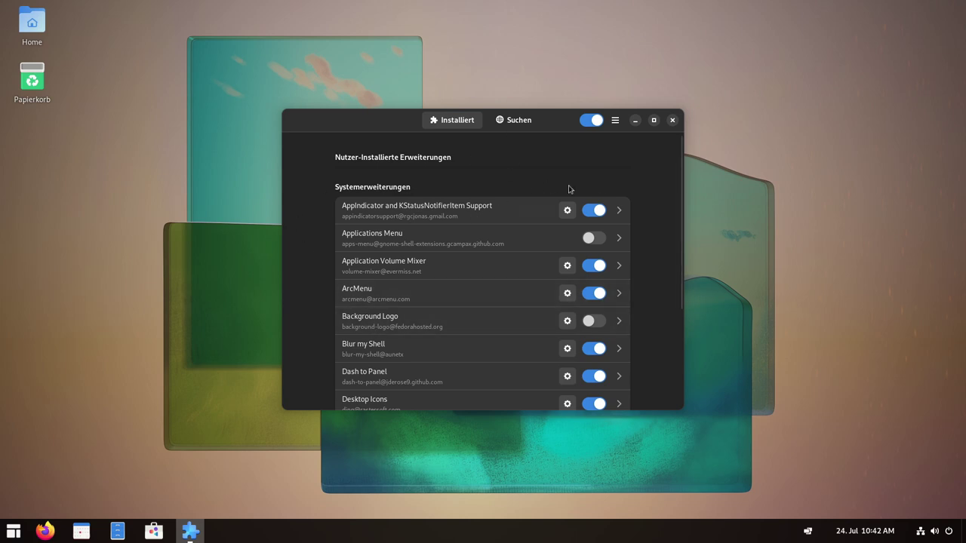
Scroll through the Installiert extensions list, briefly showing and dismissing the calendar panel.
{"action": "scroll", "coordinate": [667, 241], "scroll_direction": "down", "scroll_amount": 4}
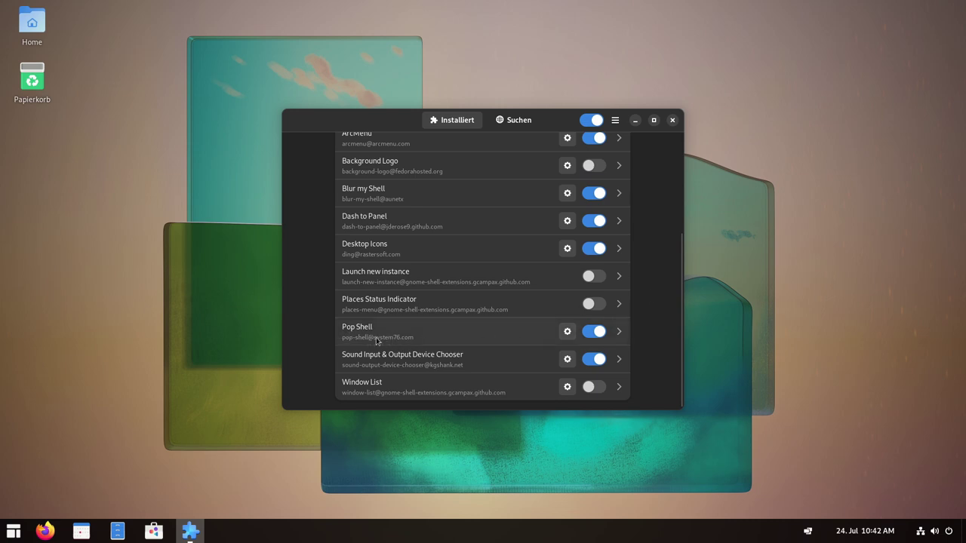
{"action": "left_click", "coordinate": [842, 528]}
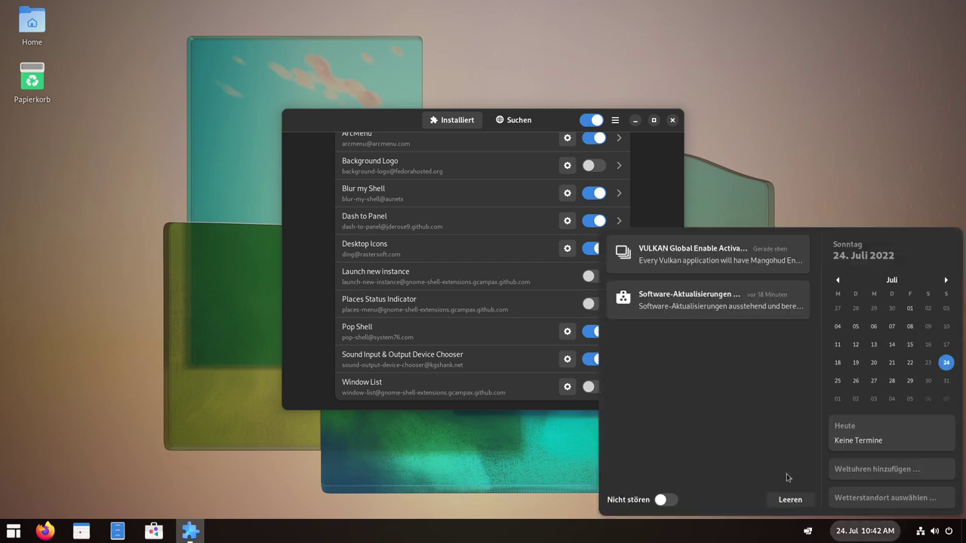
{"action": "left_click", "coordinate": [313, 384]}
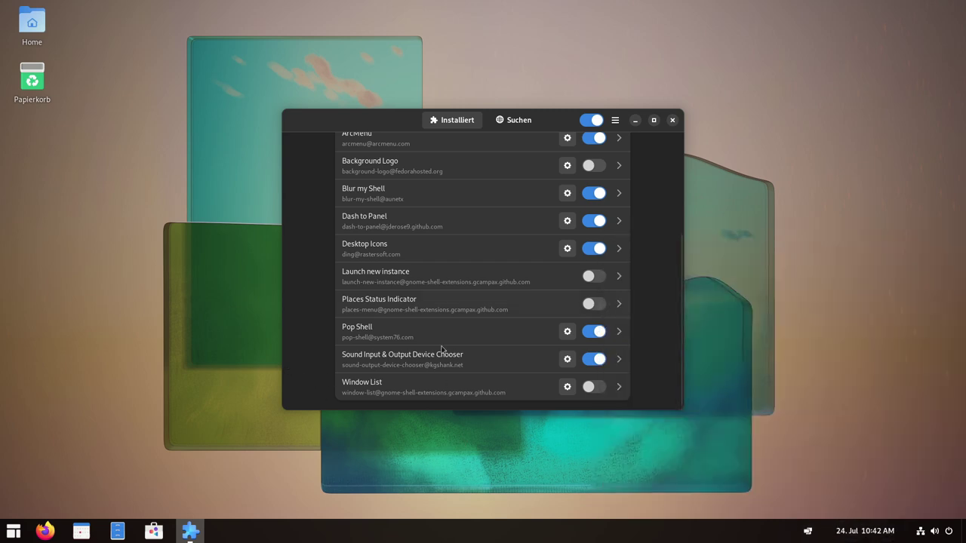
{"action": "scroll", "coordinate": [536, 352], "scroll_direction": "up", "scroll_amount": 4}
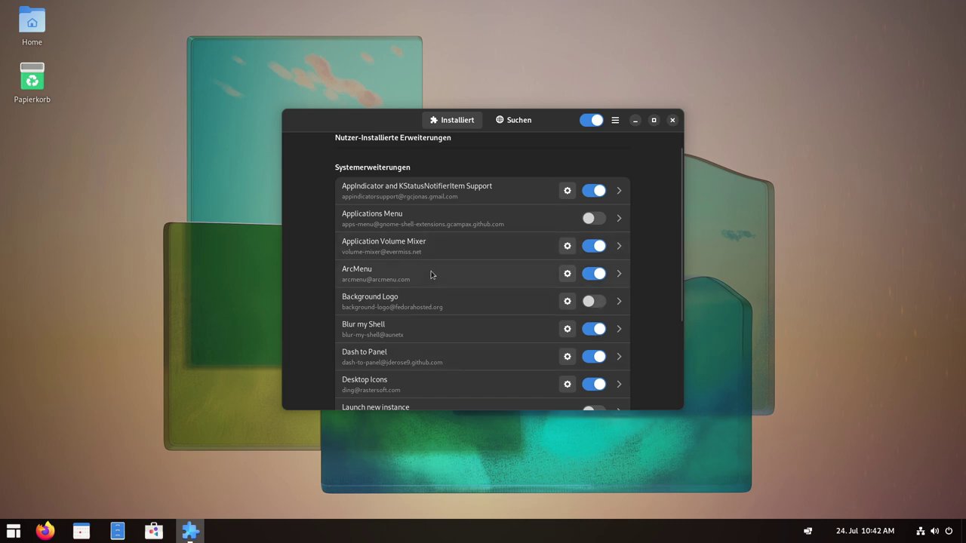
Browse the Suchen page for new extensions, then close Extension Manager.
{"action": "left_click", "coordinate": [513, 122]}
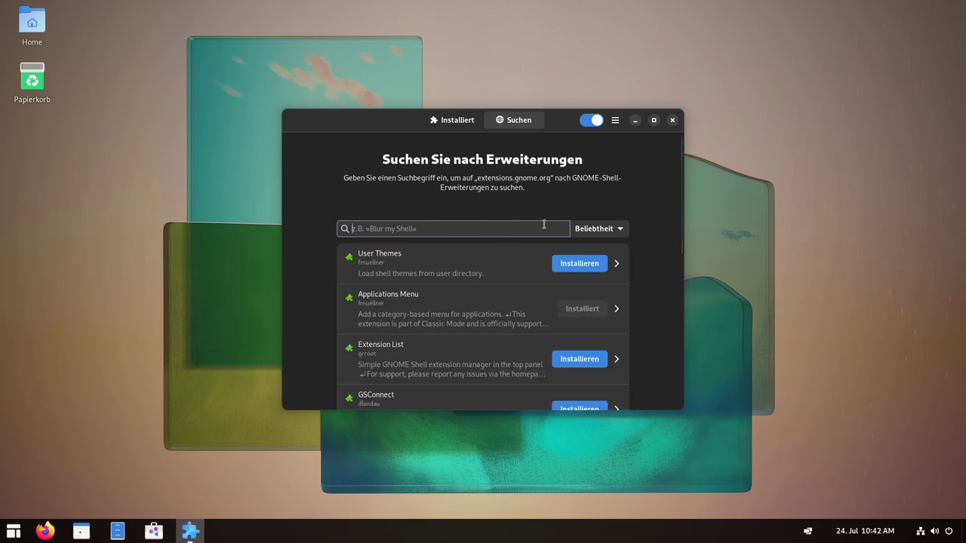
{"action": "scroll", "coordinate": [303, 276], "scroll_direction": "down", "scroll_amount": 3}
{"action": "scroll", "coordinate": [327, 265], "scroll_direction": "down", "scroll_amount": 5}
{"action": "scroll", "coordinate": [399, 280], "scroll_direction": "up", "scroll_amount": 7}
{"action": "left_click", "coordinate": [672, 120]}
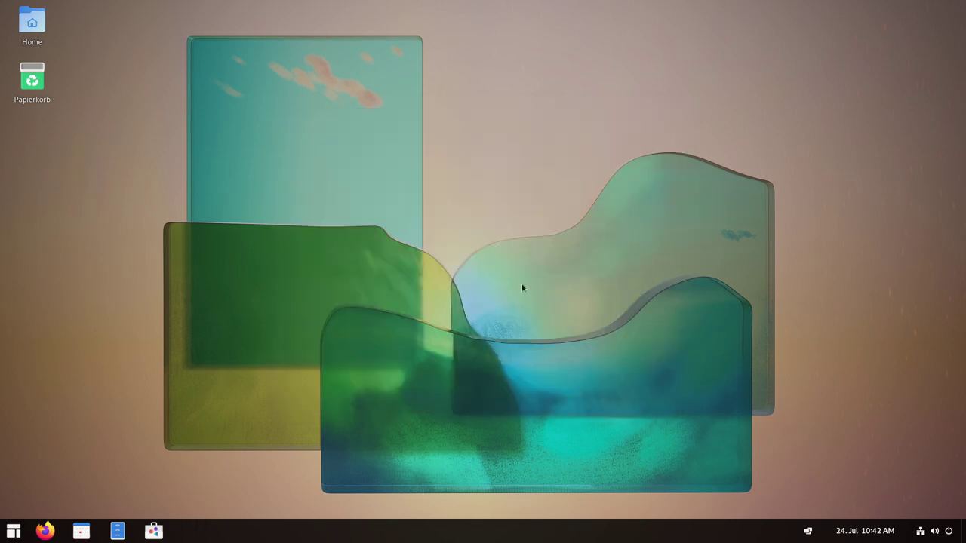
{"action": "left_click", "coordinate": [14, 531]}
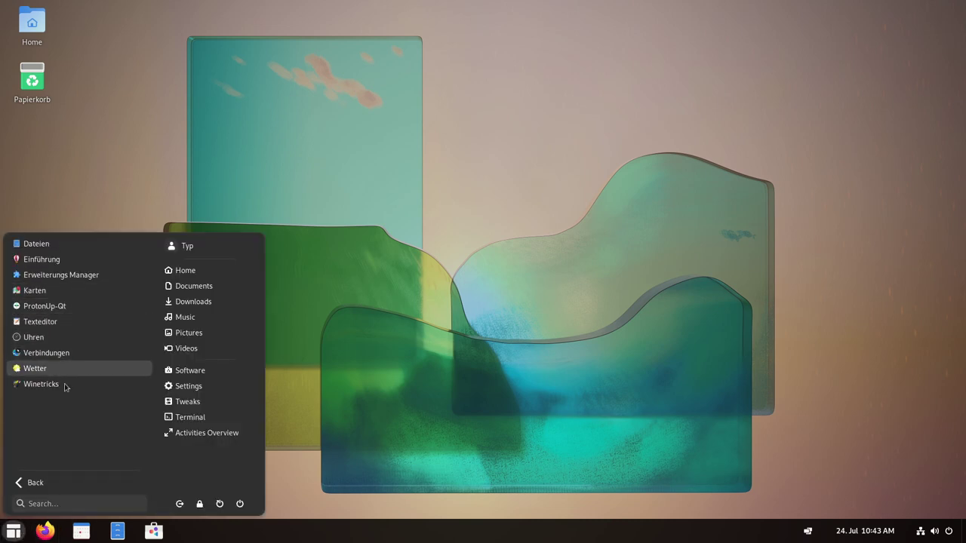
{"action": "left_click", "coordinate": [45, 483]}
{"action": "scroll", "coordinate": [83, 408], "scroll_direction": "down", "scroll_amount": 1}
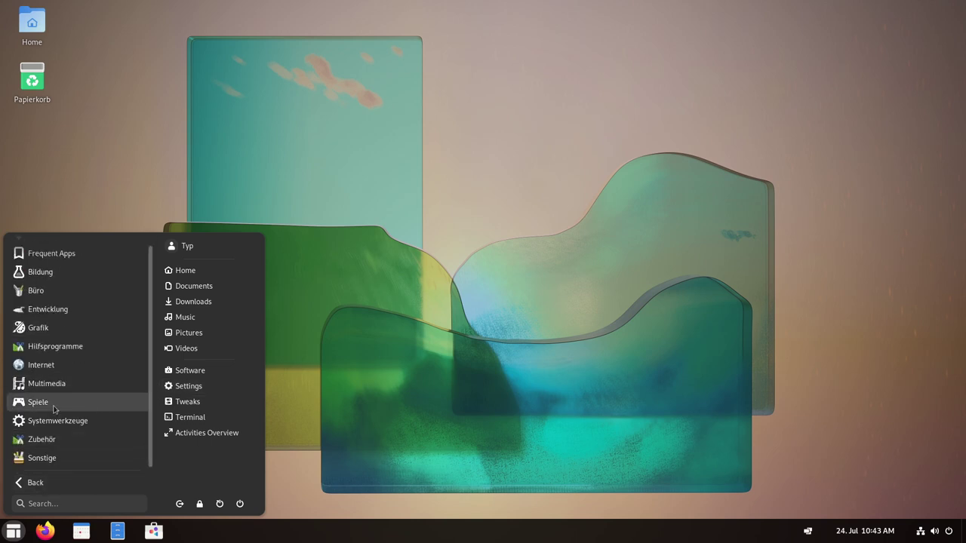
{"action": "left_click", "coordinate": [48, 459]}
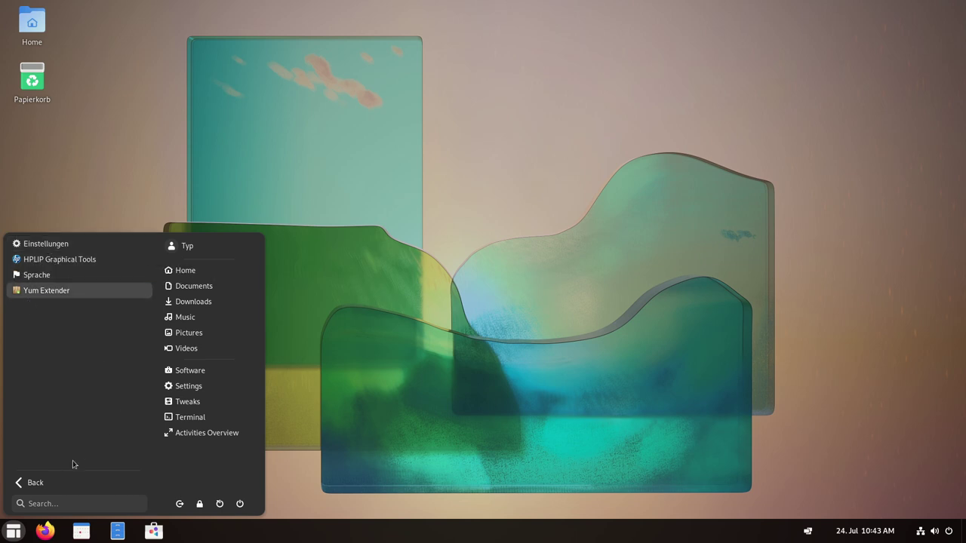
{"action": "left_click", "coordinate": [405, 427]}
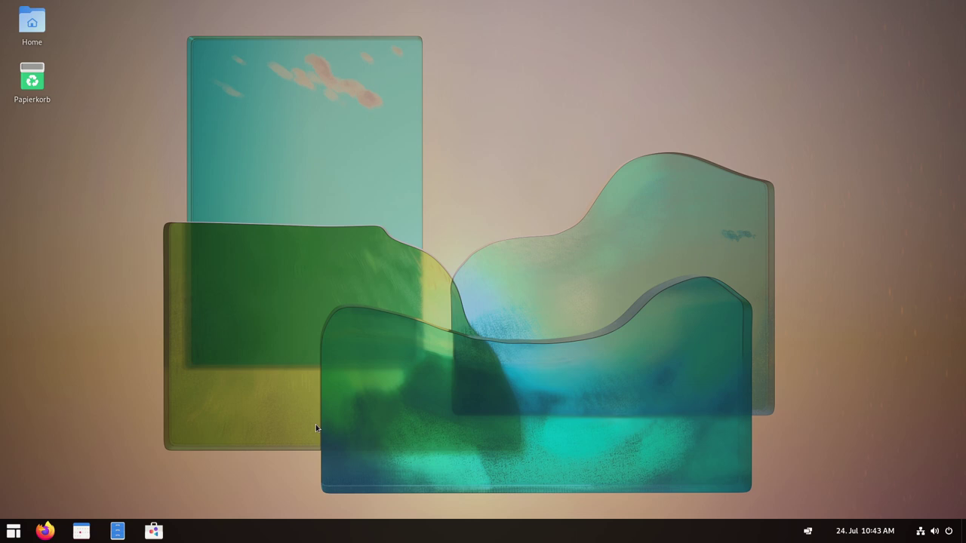
{"action": "left_click", "coordinate": [13, 531]}
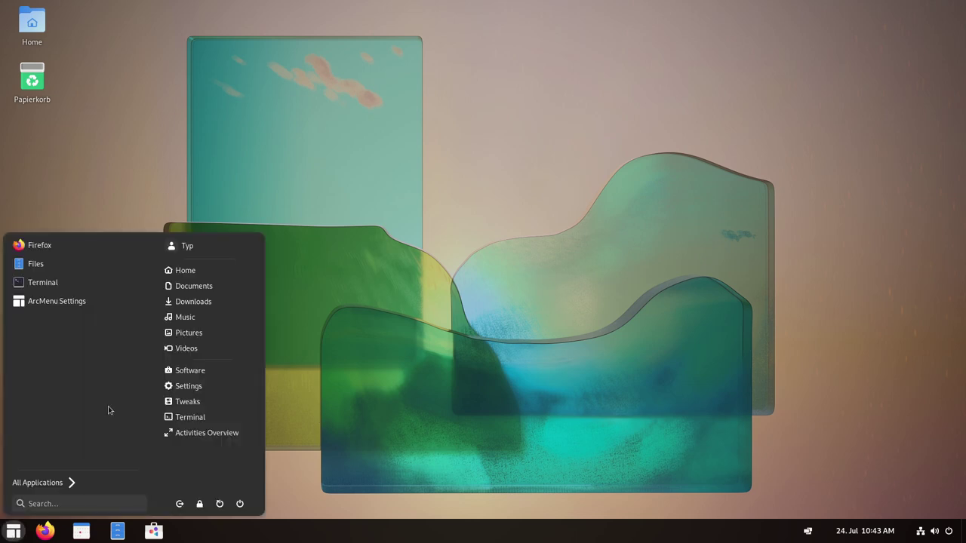
{"action": "left_click", "coordinate": [437, 454]}
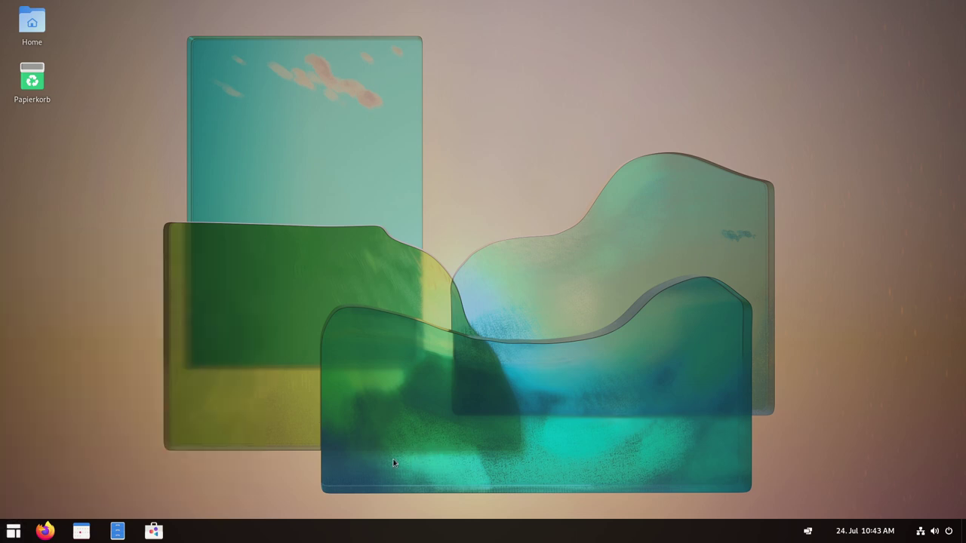
Uninstall Blender from GNOME Software's Installiert list, then go back to Erkunden.
{"action": "left_click", "coordinate": [153, 531]}
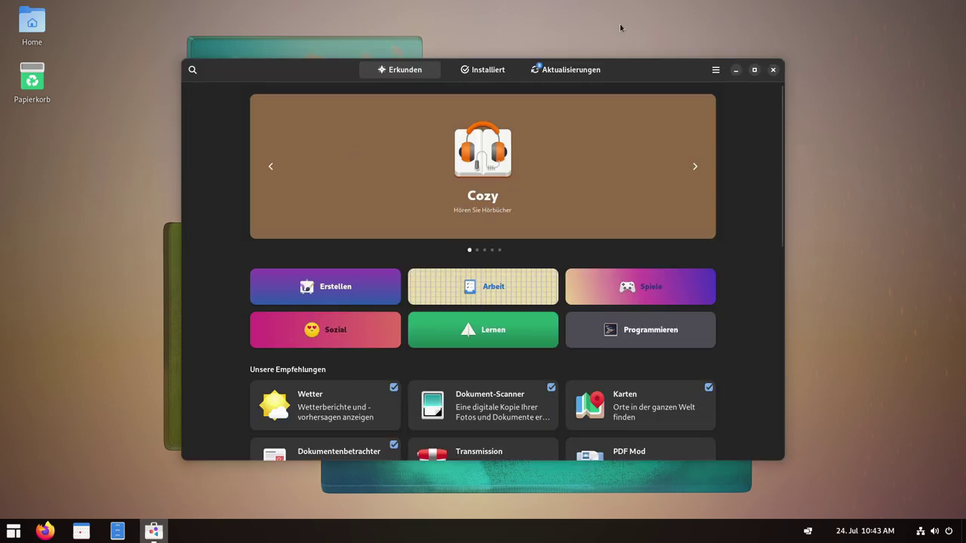
{"action": "left_click", "coordinate": [490, 69]}
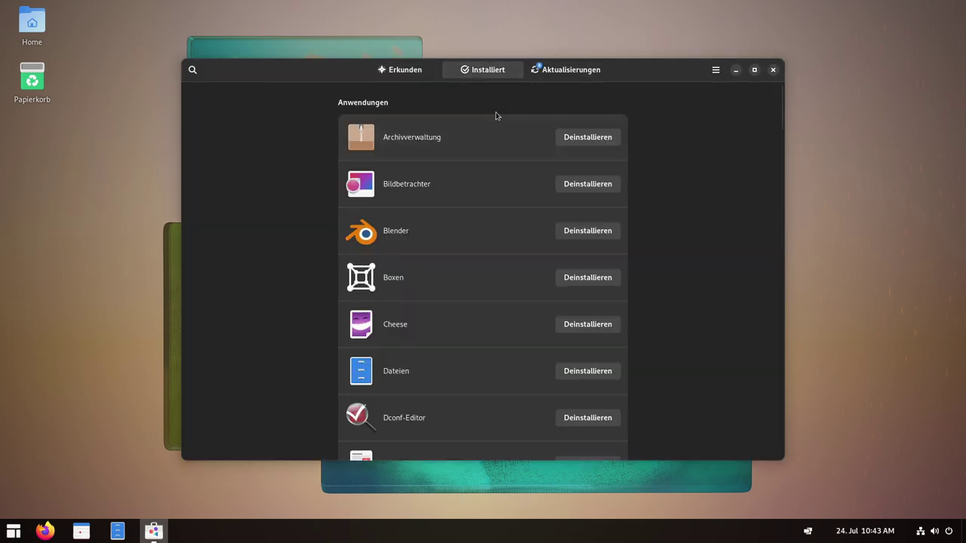
{"action": "left_click", "coordinate": [584, 231]}
{"action": "left_click", "coordinate": [600, 243]}
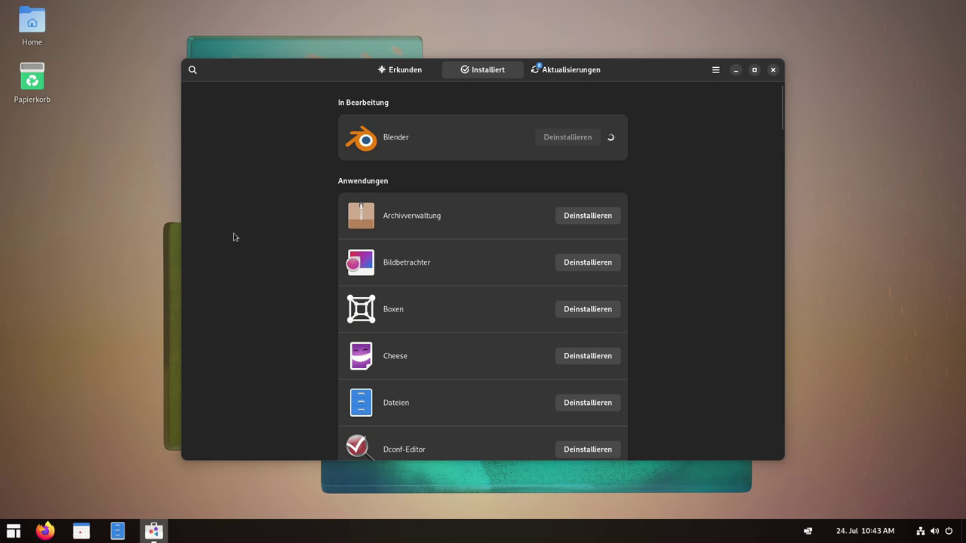
{"action": "left_click", "coordinate": [405, 74]}
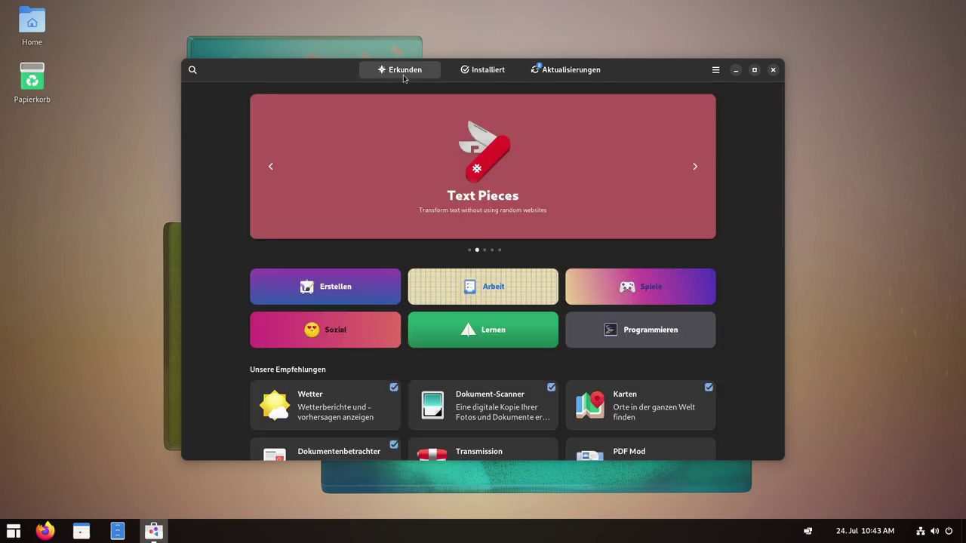
{"action": "scroll", "coordinate": [224, 347], "scroll_direction": "down", "scroll_amount": 4}
{"action": "scroll", "coordinate": [225, 347], "scroll_direction": "up", "scroll_amount": 4}
Search for 'gimp' and open the GNU Image Manipulation Program page.
{"action": "left_click", "coordinate": [192, 70]}
{"action": "type", "text": "gimp"}
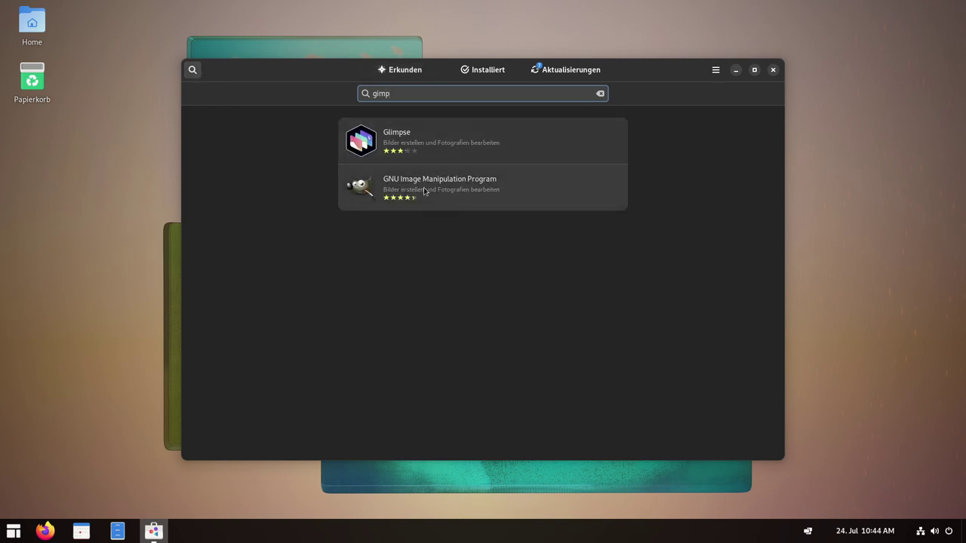
{"action": "left_click", "coordinate": [424, 191]}
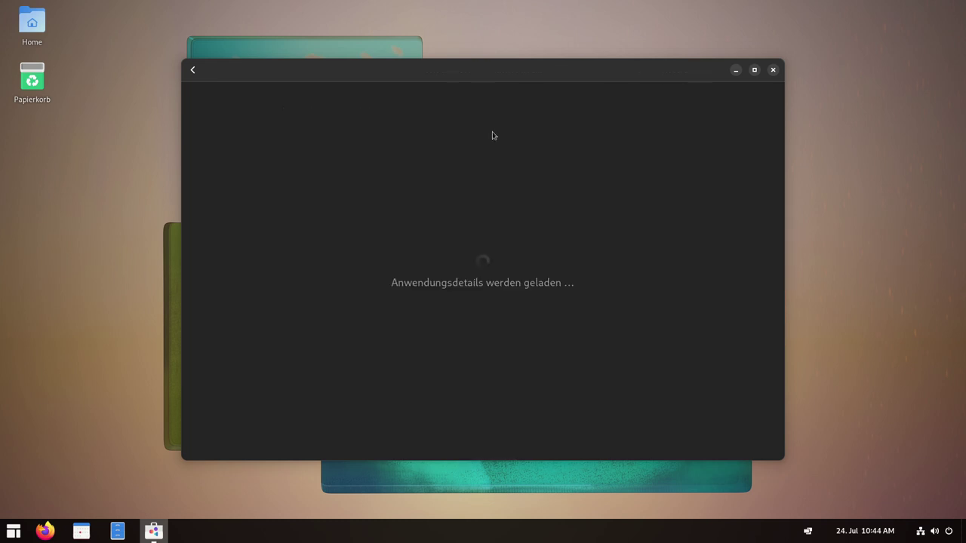
Switch GIMP's source to Nobara Linux (Flatpak) and scroll through its details.
{"action": "left_click", "coordinate": [682, 70]}
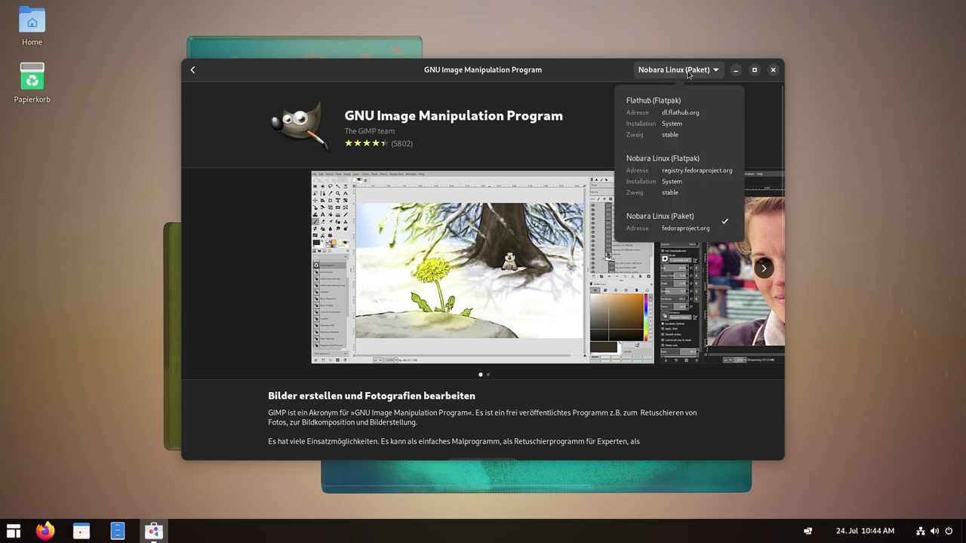
{"action": "left_click", "coordinate": [658, 171]}
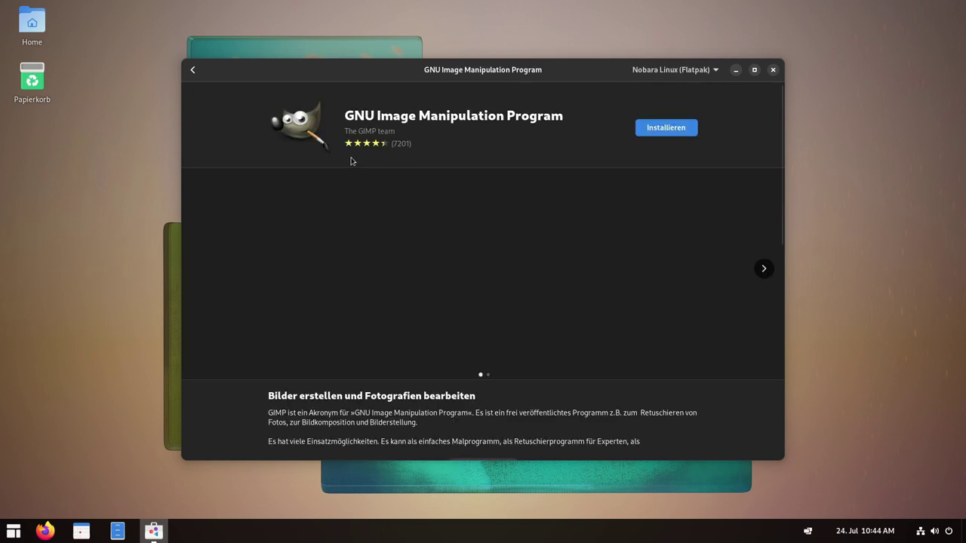
{"action": "scroll", "coordinate": [279, 343], "scroll_direction": "down", "scroll_amount": 5}
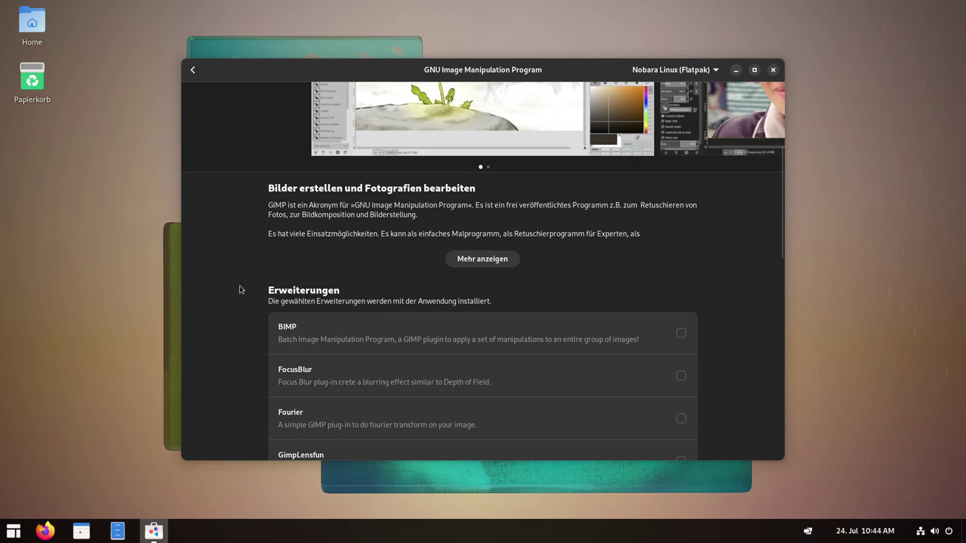
{"action": "scroll", "coordinate": [601, 300], "scroll_direction": "down", "scroll_amount": 5}
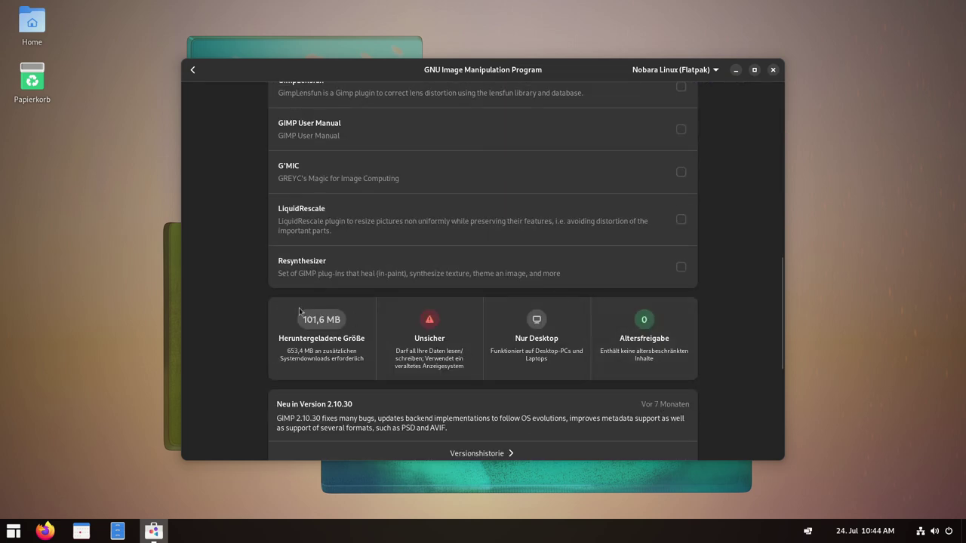
{"action": "scroll", "coordinate": [575, 240], "scroll_direction": "up", "scroll_amount": 4}
{"action": "scroll", "coordinate": [360, 302], "scroll_direction": "down", "scroll_amount": 5}
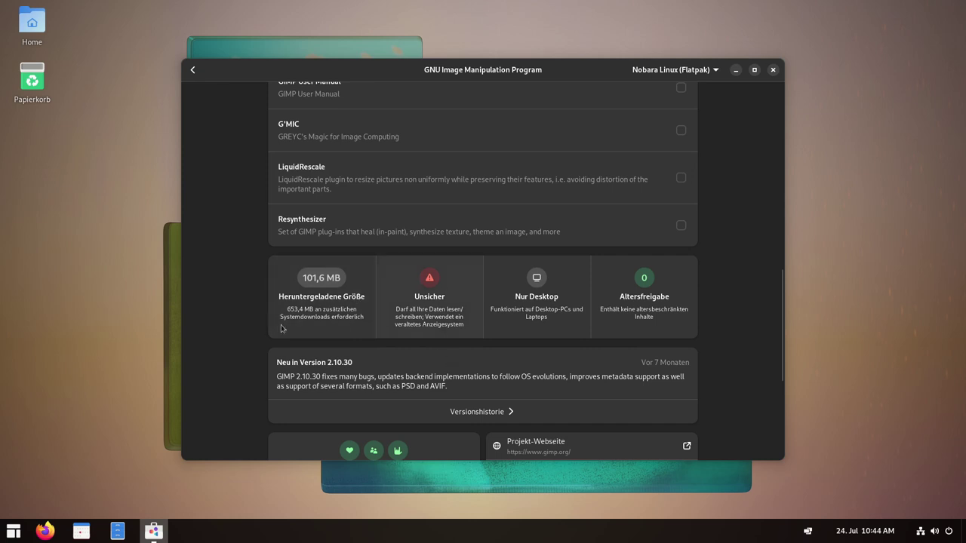
{"action": "scroll", "coordinate": [281, 328], "scroll_direction": "up", "scroll_amount": 10}
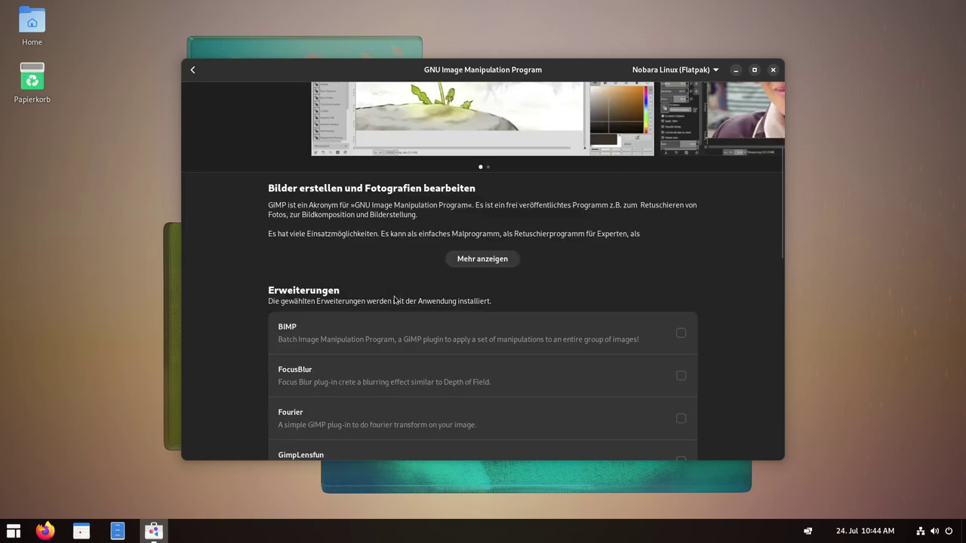
{"action": "scroll", "coordinate": [191, 274], "scroll_direction": "down", "scroll_amount": 8}
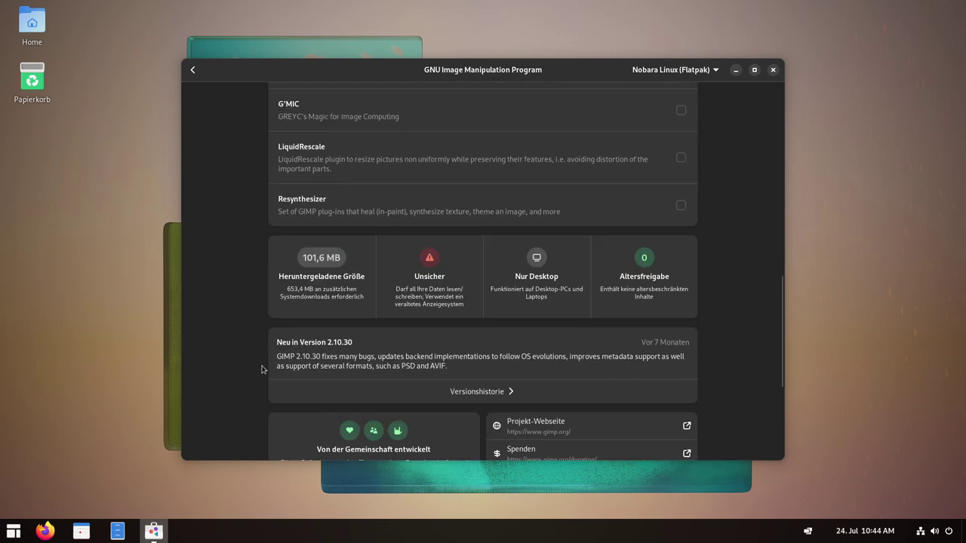
{"action": "scroll", "coordinate": [258, 330], "scroll_direction": "up", "scroll_amount": 8}
{"action": "scroll", "coordinate": [257, 330], "scroll_direction": "up", "scroll_amount": 5}
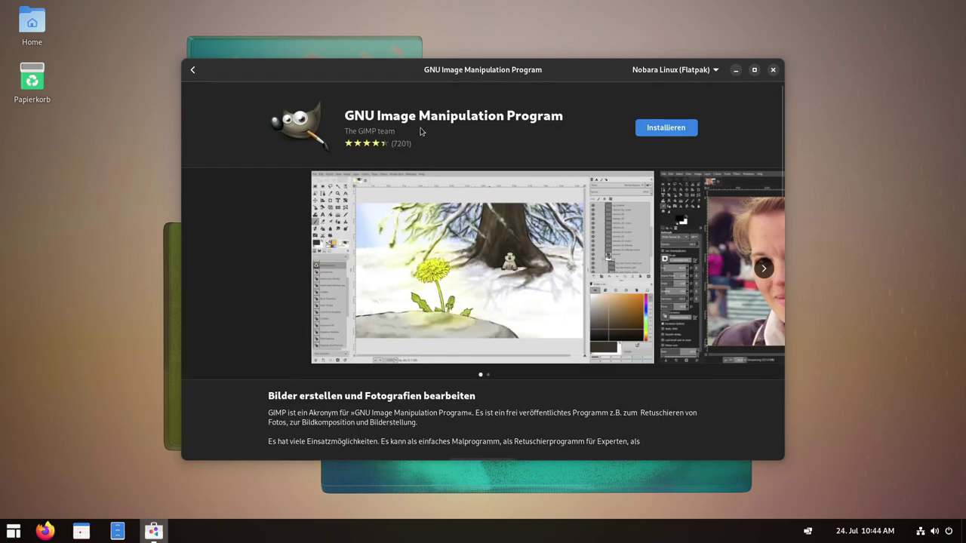
Switch GIMP's source to Flathub (Flatpak) and review its details.
{"action": "left_click", "coordinate": [715, 70]}
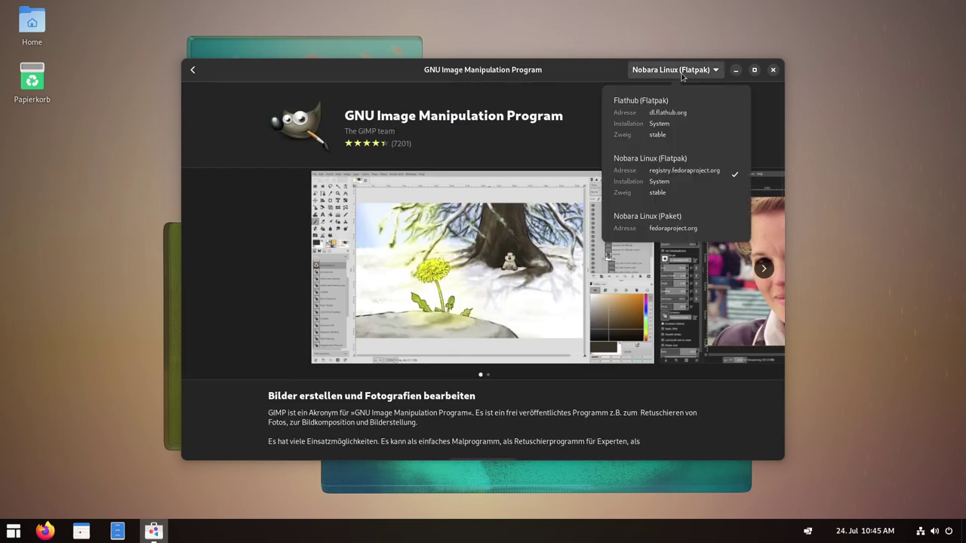
{"action": "left_click", "coordinate": [659, 120]}
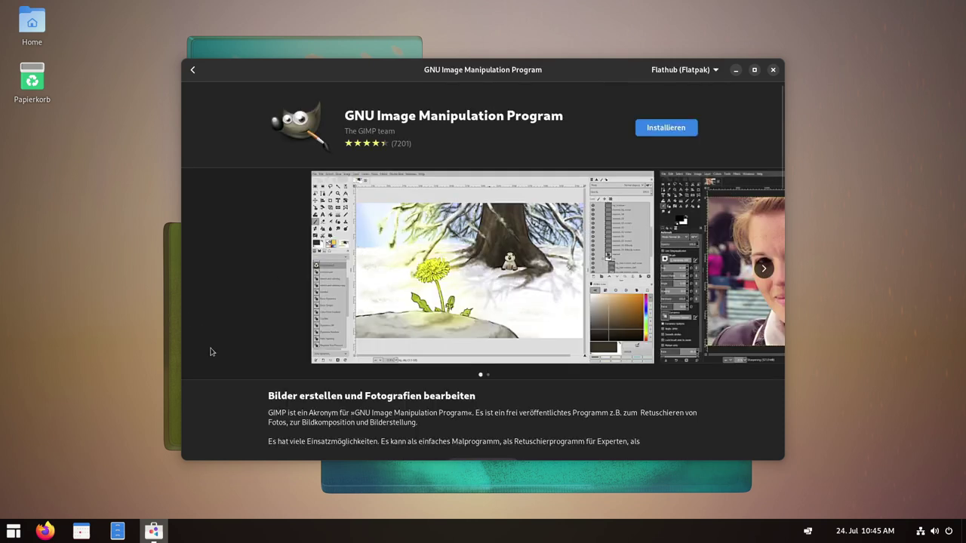
{"action": "scroll", "coordinate": [212, 351], "scroll_direction": "down", "scroll_amount": 10}
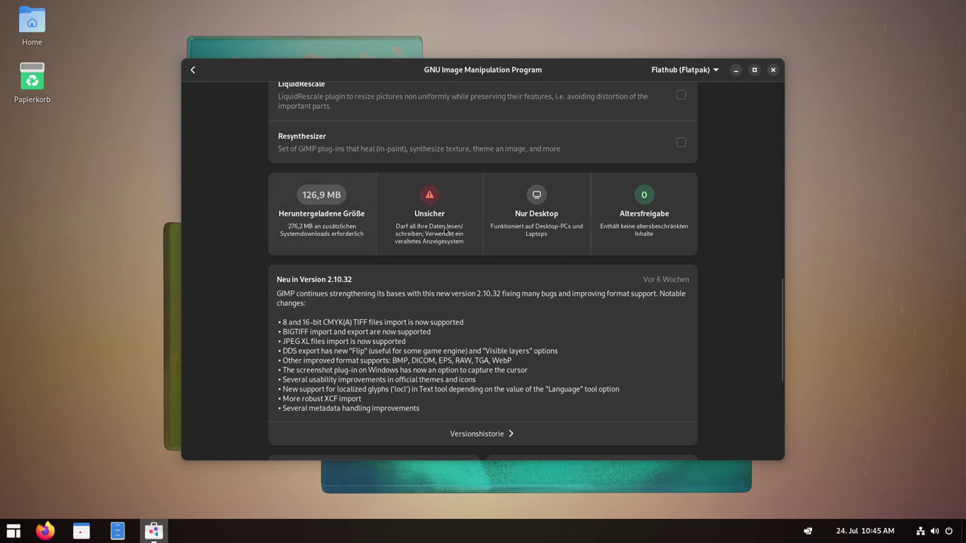
{"action": "scroll", "coordinate": [448, 287], "scroll_direction": "up", "scroll_amount": 10}
Select Nobara Linux (Paket), showing the 21,1 MB download and version 2.10.30.
{"action": "left_click", "coordinate": [682, 69]}
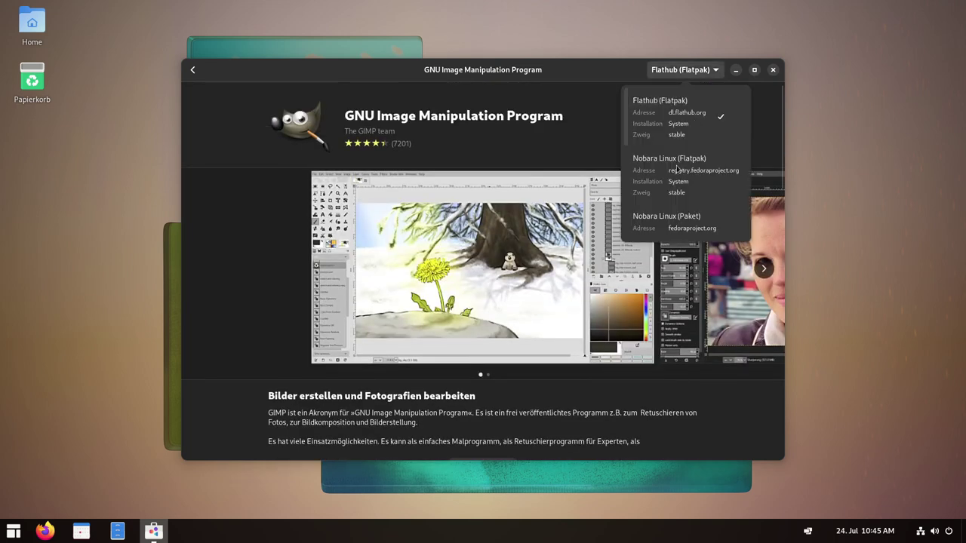
{"action": "left_click", "coordinate": [667, 221]}
{"action": "scroll", "coordinate": [257, 302], "scroll_direction": "down", "scroll_amount": 5}
{"action": "scroll", "coordinate": [260, 297], "scroll_direction": "down", "scroll_amount": 4}
{"action": "scroll", "coordinate": [261, 296], "scroll_direction": "up", "scroll_amount": 5}
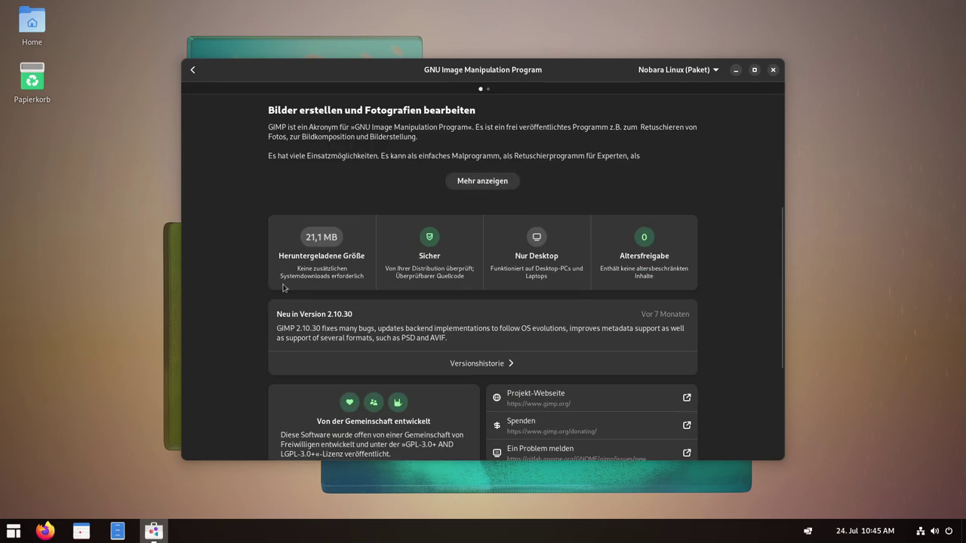
Review the source list again, then go back to the pending updates page.
{"action": "left_click", "coordinate": [701, 71]}
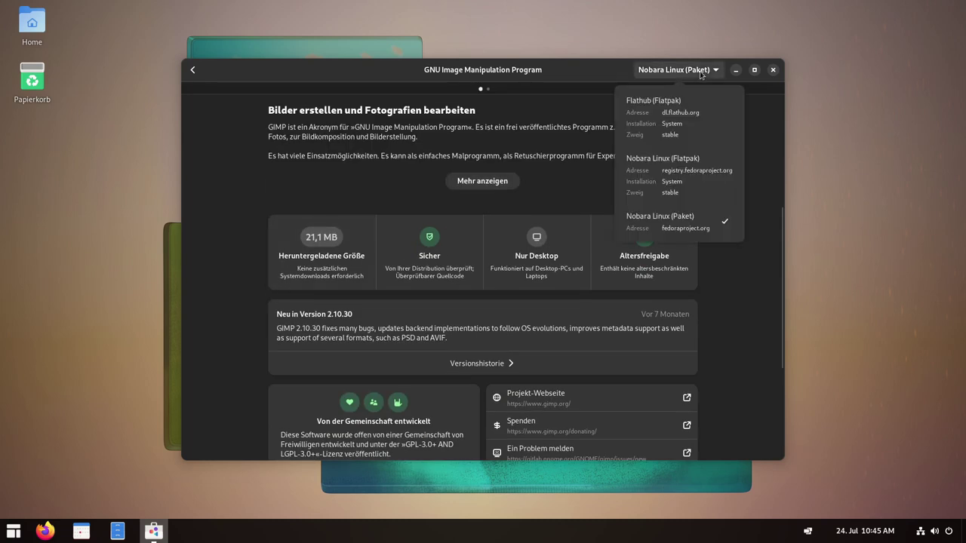
{"action": "left_click", "coordinate": [755, 276]}
{"action": "scroll", "coordinate": [627, 305], "scroll_direction": "down", "scroll_amount": 2}
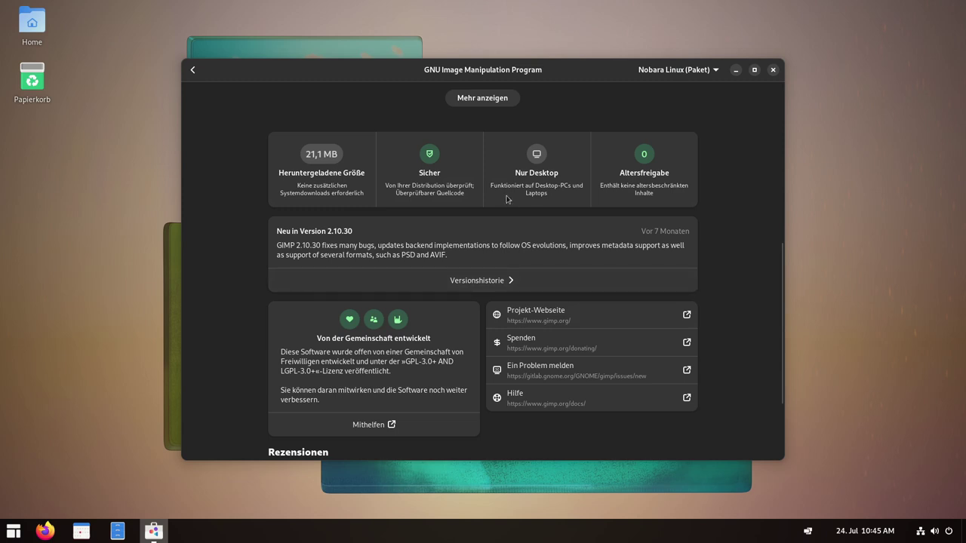
{"action": "scroll", "coordinate": [433, 237], "scroll_direction": "up", "scroll_amount": 5}
{"action": "scroll", "coordinate": [359, 257], "scroll_direction": "down", "scroll_amount": 3}
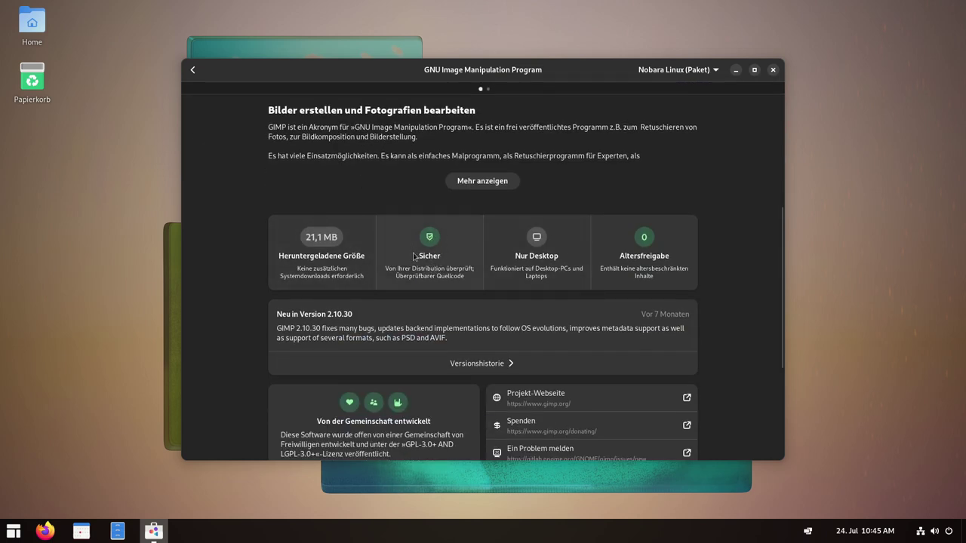
{"action": "scroll", "coordinate": [657, 286], "scroll_direction": "up", "scroll_amount": 7}
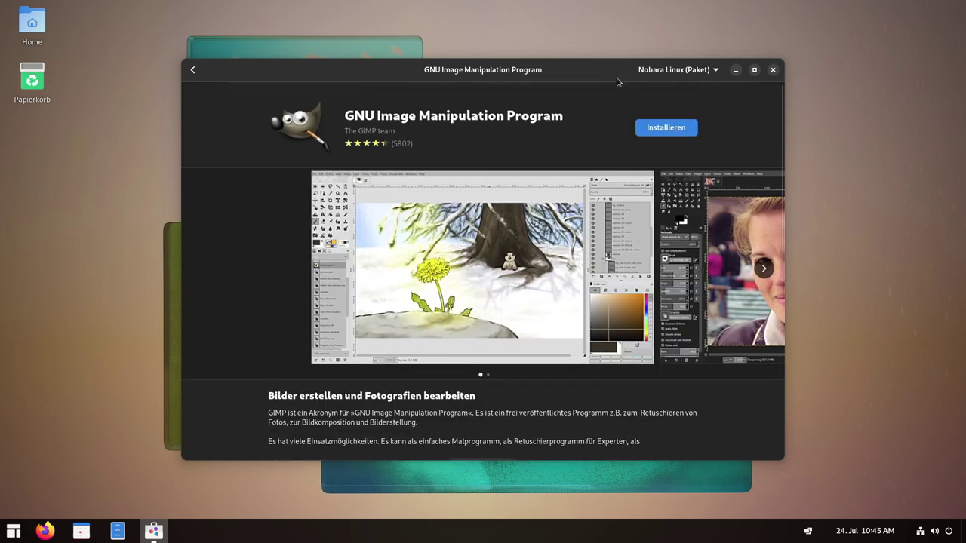
{"action": "left_click", "coordinate": [714, 71]}
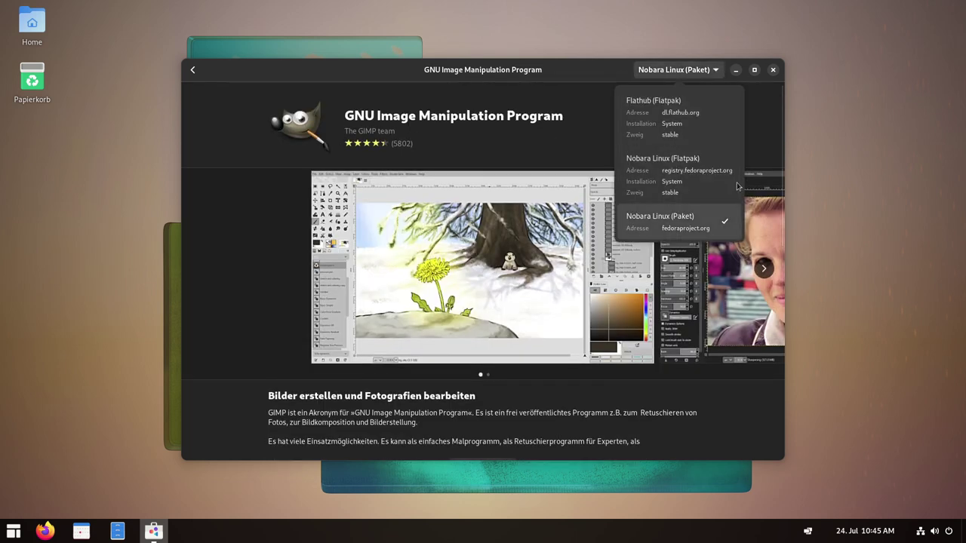
{"action": "scroll", "coordinate": [230, 387], "scroll_direction": "down", "scroll_amount": 9}
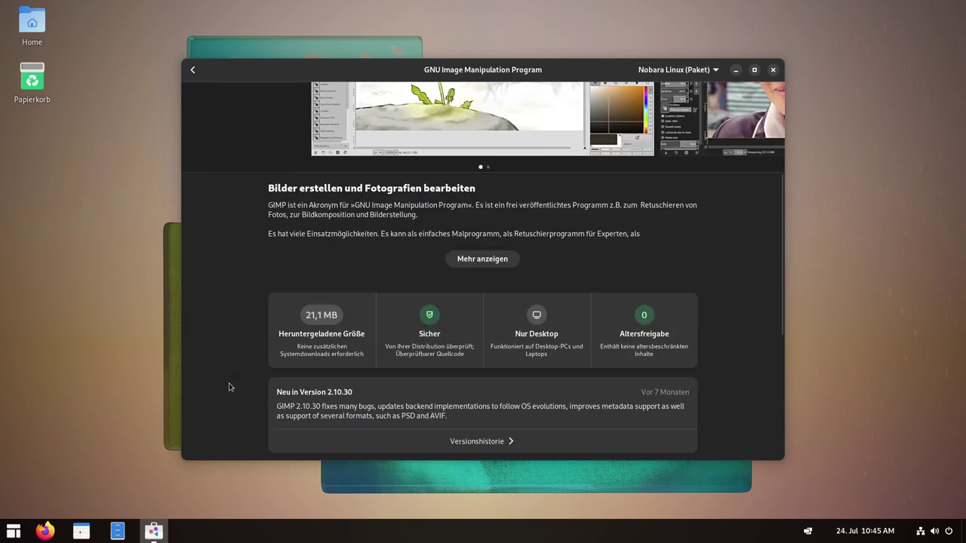
{"action": "key", "text": "alt+Left"}
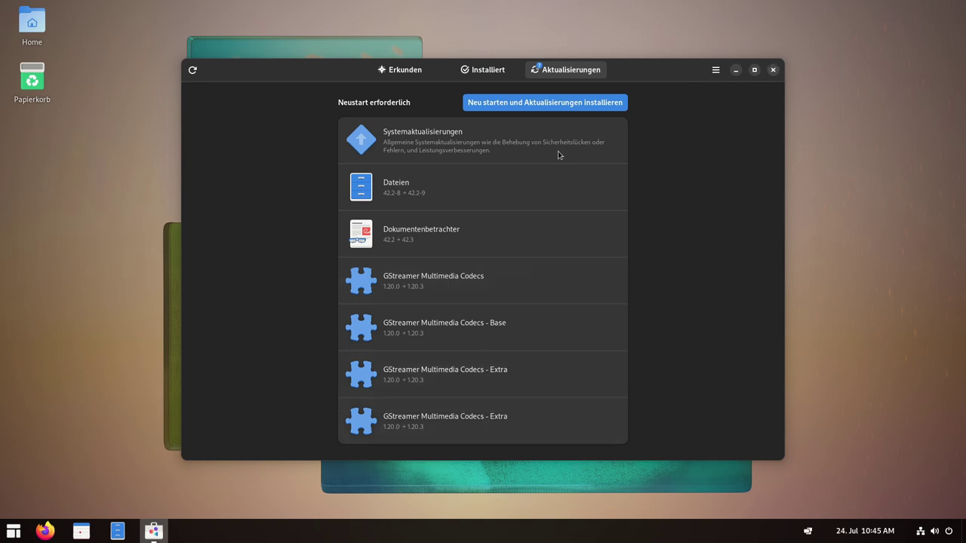
Close GNOME Software and launch Terminal from the ArcMenu.
{"action": "left_click", "coordinate": [772, 69]}
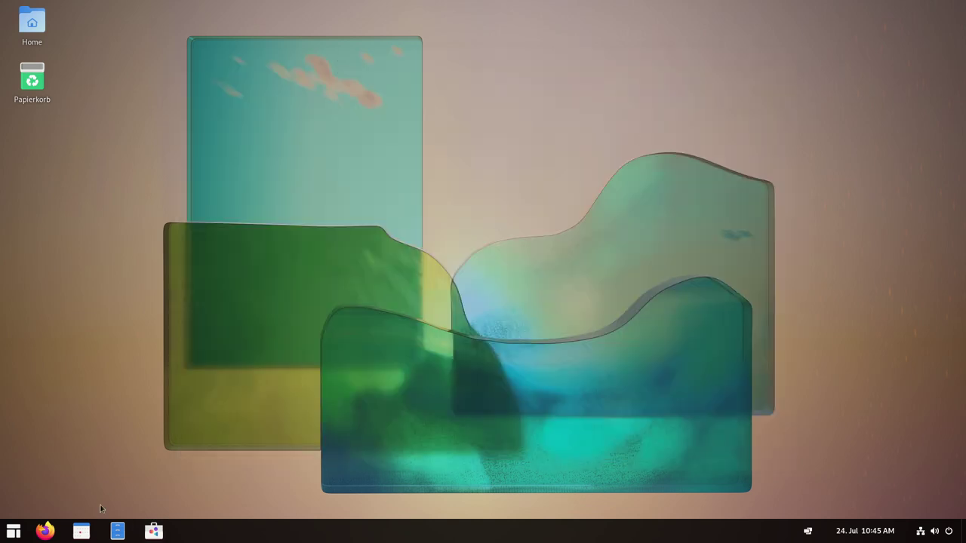
{"action": "left_click", "coordinate": [13, 531]}
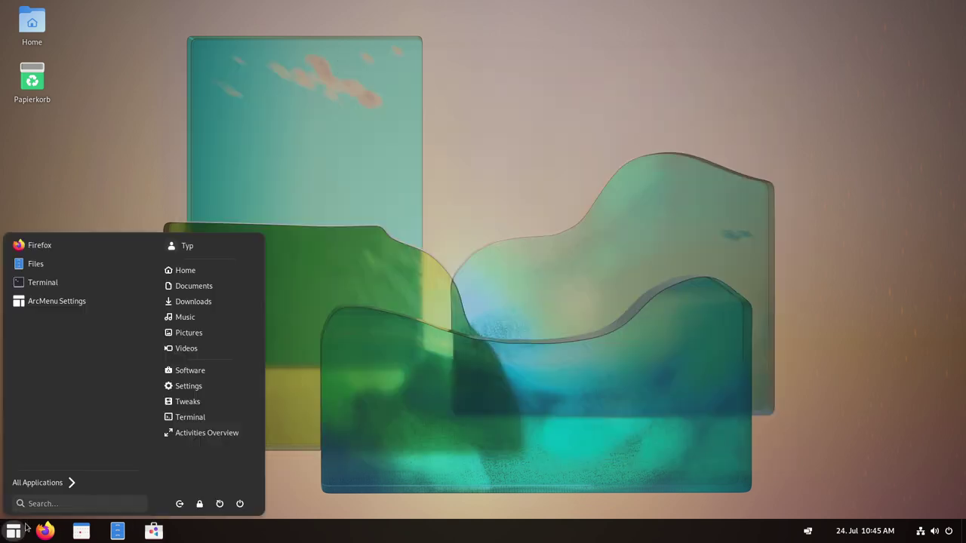
{"action": "left_click", "coordinate": [188, 419]}
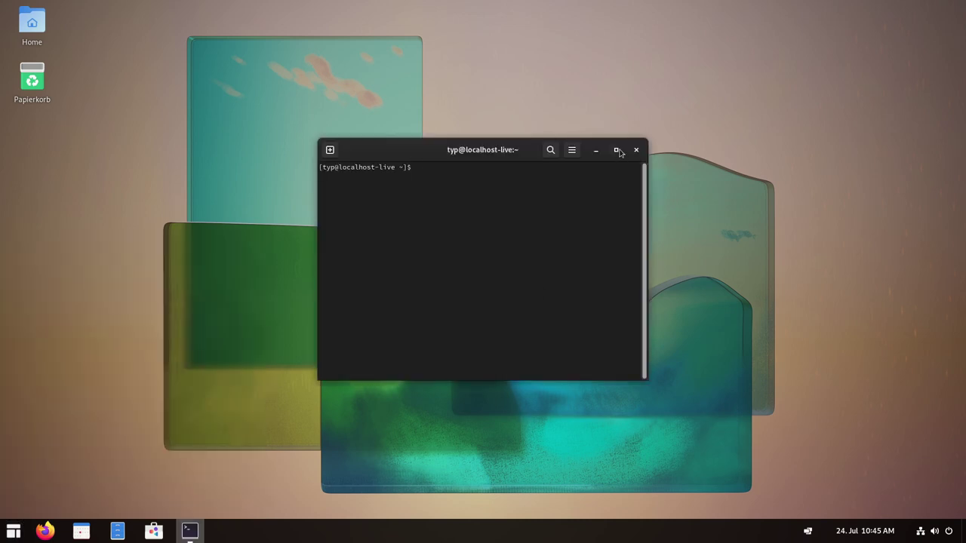
Enlarge the terminal text, reposition the window, and run 'sudo yum install neofetch'.
{"action": "key", "text": "ctrl+plus"}
{"action": "key", "text": "ctrl+plus"}
{"action": "key", "text": "ctrl+plus"}
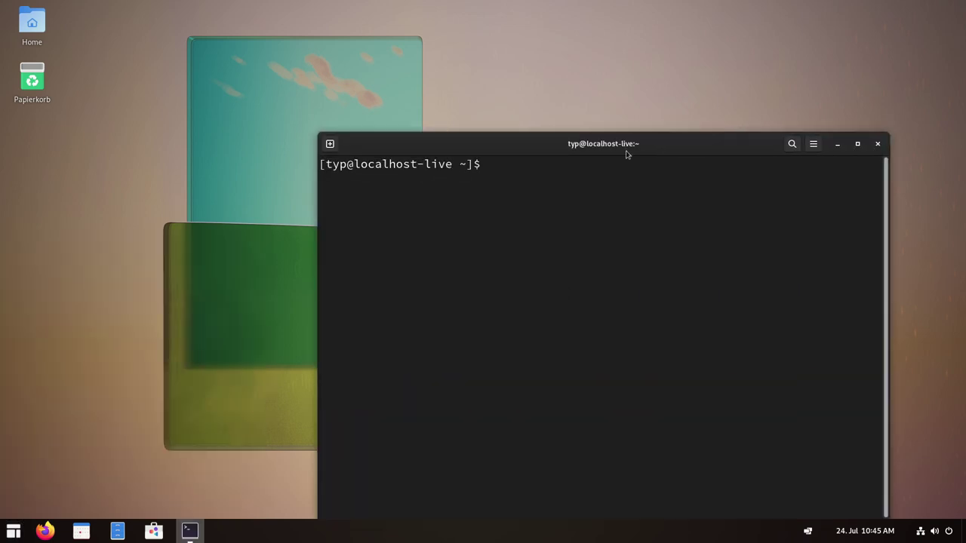
{"action": "left_click_drag", "start_coordinate": [544, 69], "coordinate": [492, 31]}
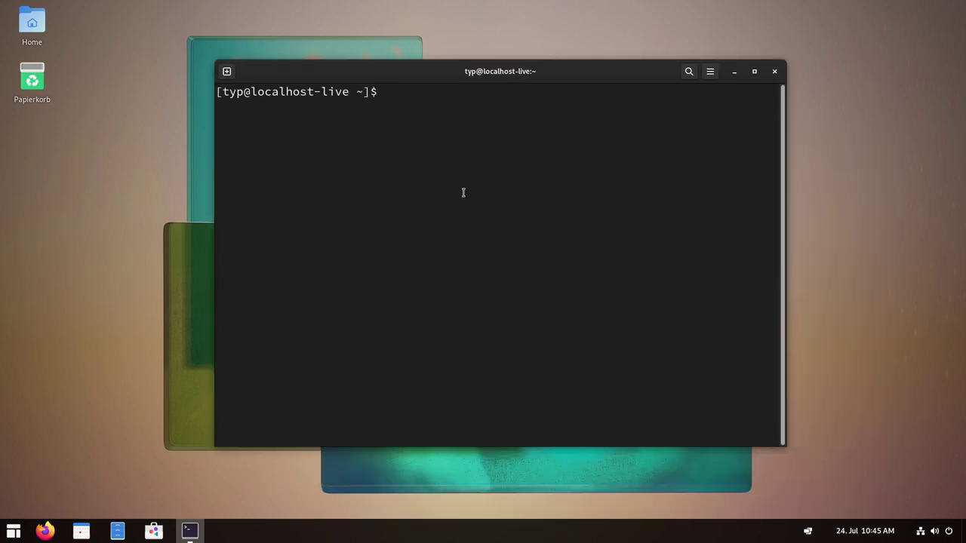
{"action": "type", "text": "sudo yum install "}
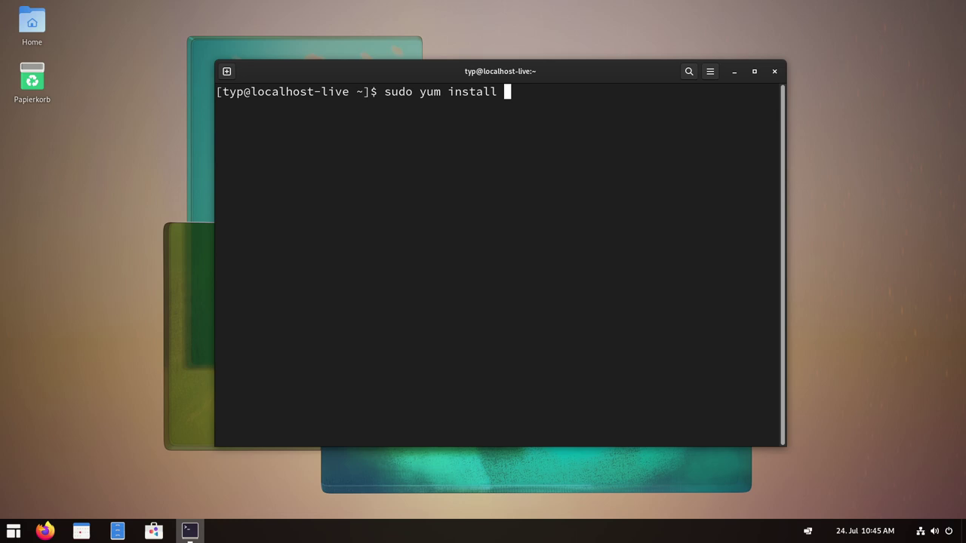
{"action": "type", "text": "neofetch"}
{"action": "key", "text": "Return"}
{"action": "key", "text": "Return"}
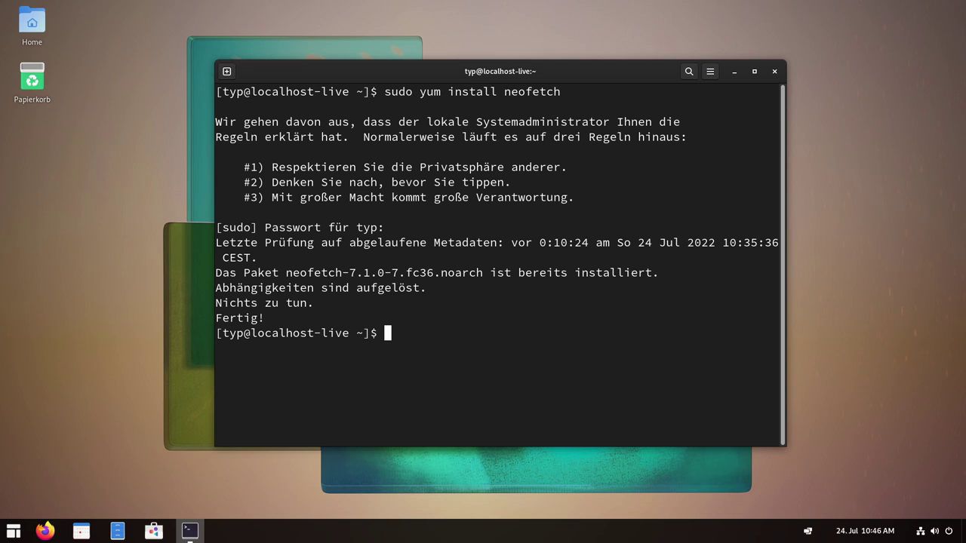
Rerun the command as 'sudo dnf install neofetch', then clear the screen.
{"action": "key", "text": "Up"}
{"action": "key", "text": "Left"}
{"action": "key", "text": "Left"}
{"action": "key", "text": "Left"}
{"action": "key", "text": "Left"}
{"action": "key", "text": "Left"}
{"action": "key", "text": "Left"}
{"action": "key", "text": "Left"}
{"action": "key", "text": "Left"}
{"action": "key", "text": "Left"}
{"action": "key", "text": "Left"}
{"action": "key", "text": "Left"}
{"action": "key", "text": "Left"}
{"action": "key", "text": "Left"}
{"action": "key", "text": "Left"}
{"action": "key", "text": "Left"}
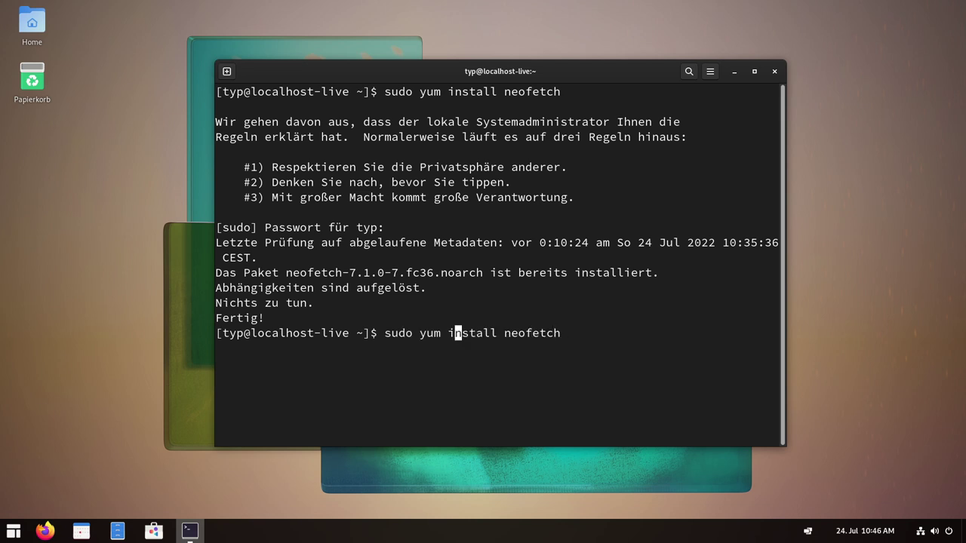
{"action": "key", "text": "Left"}
{"action": "key", "text": "BackSpace"}
{"action": "key", "text": "BackSpace"}
{"action": "key", "text": "BackSpace"}
{"action": "key", "text": "BackSpace"}
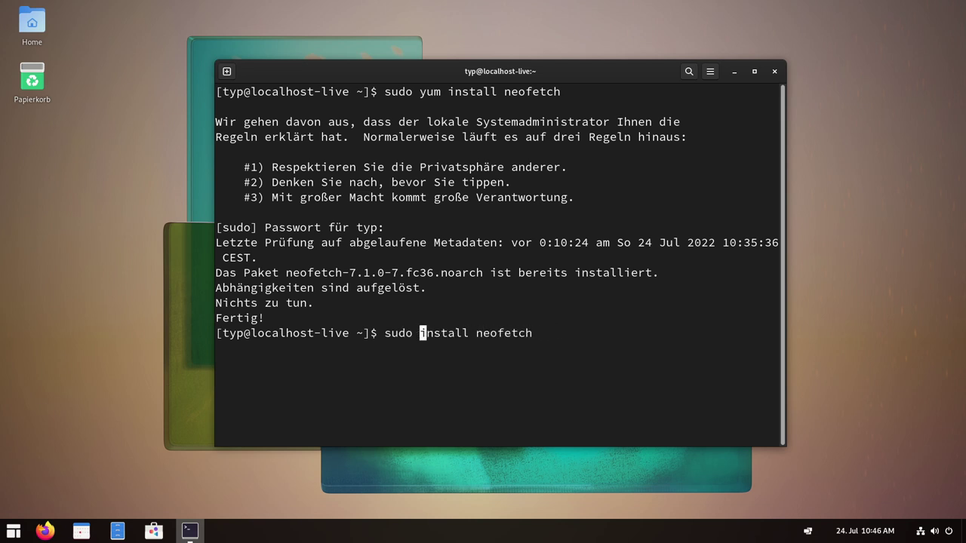
{"action": "type", "text": "dnf"}
{"action": "key", "text": "Return"}
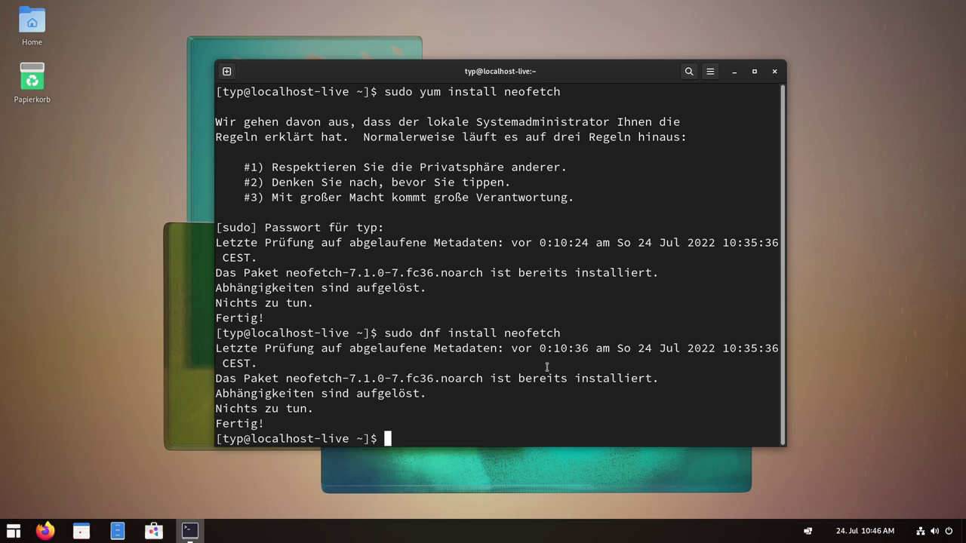
{"action": "key", "text": "ctrl+l"}
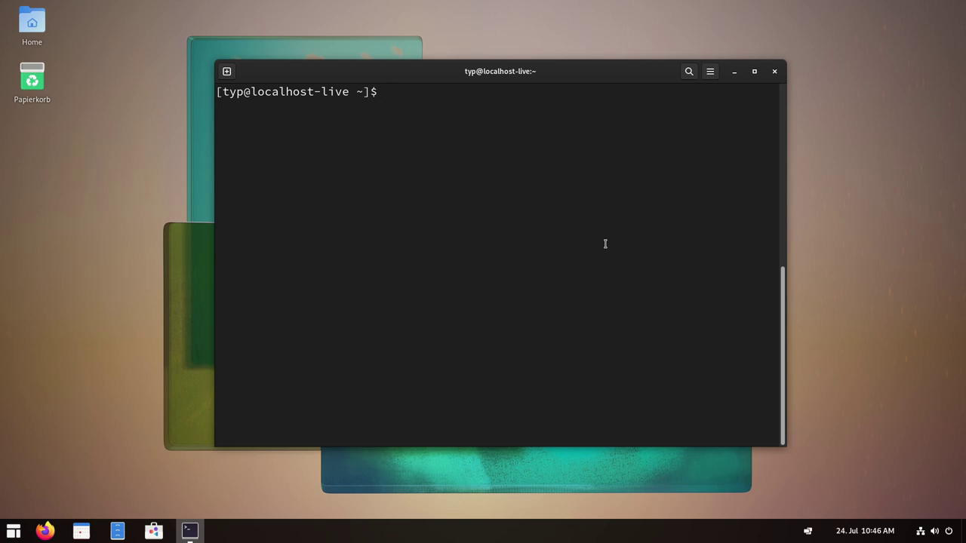
Run 'sudo yum update' after correcting the 'upodate' typo, showing 6 installs, 87 upgrades, 248 M.
{"action": "type", "text": "sudo yum upodate"}
{"action": "key", "text": "Left"}
{"action": "key", "text": "Left"}
{"action": "key", "text": "Left"}
{"action": "key", "text": "Left"}
{"action": "key", "text": "Left"}
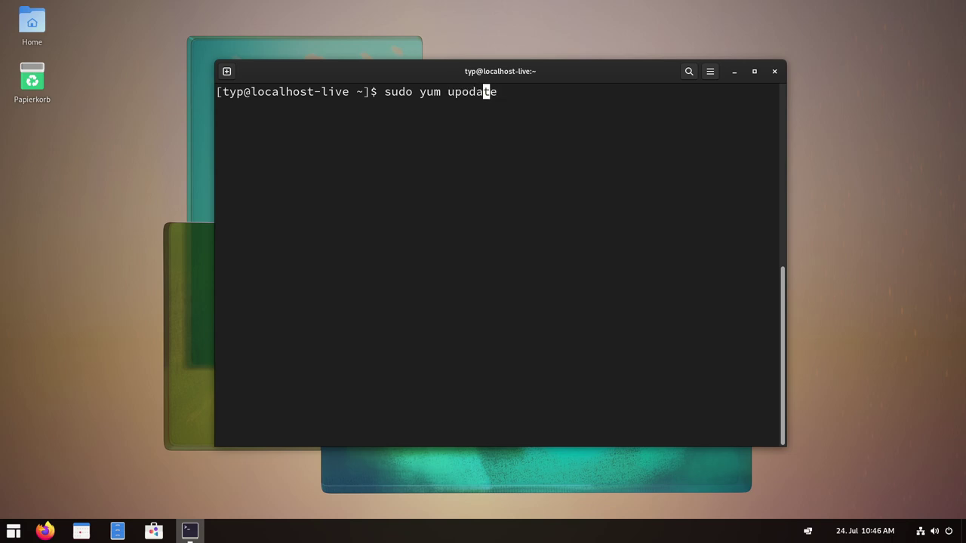
{"action": "key", "text": "Delete"}
{"action": "key", "text": "Return"}
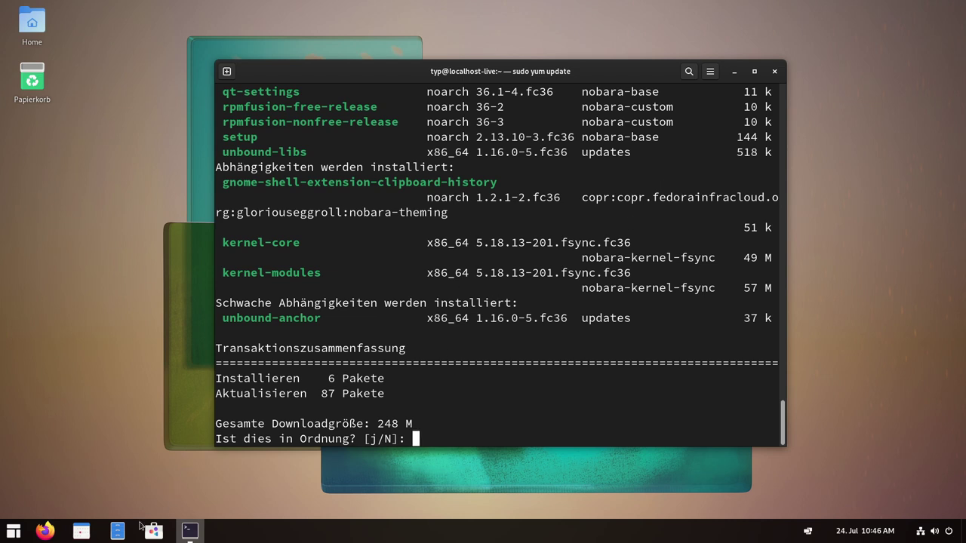
Open a new Terminal window and run 'uname -r' to show kernel 5.18.11-201.fsync.fc36.x86_64.
{"action": "right_click", "coordinate": [185, 533]}
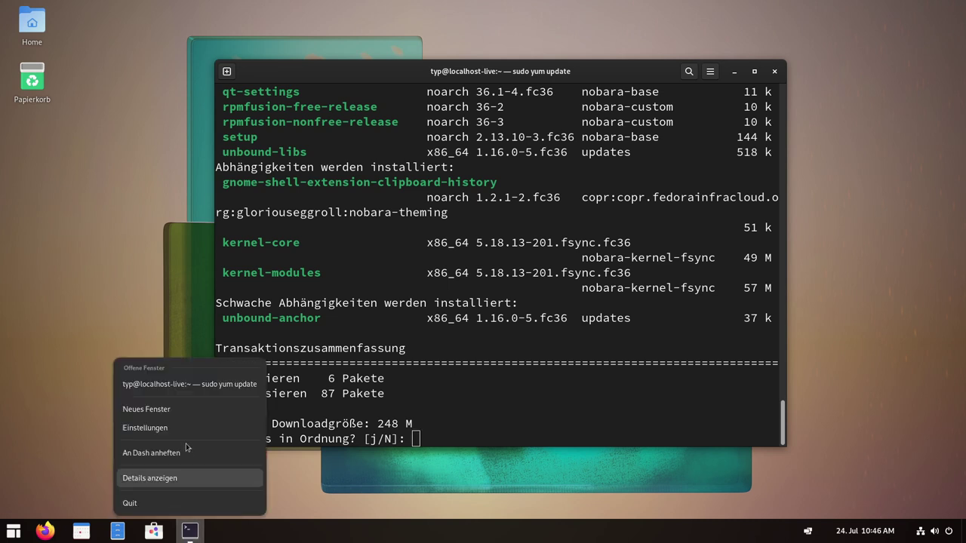
{"action": "left_click", "coordinate": [155, 410]}
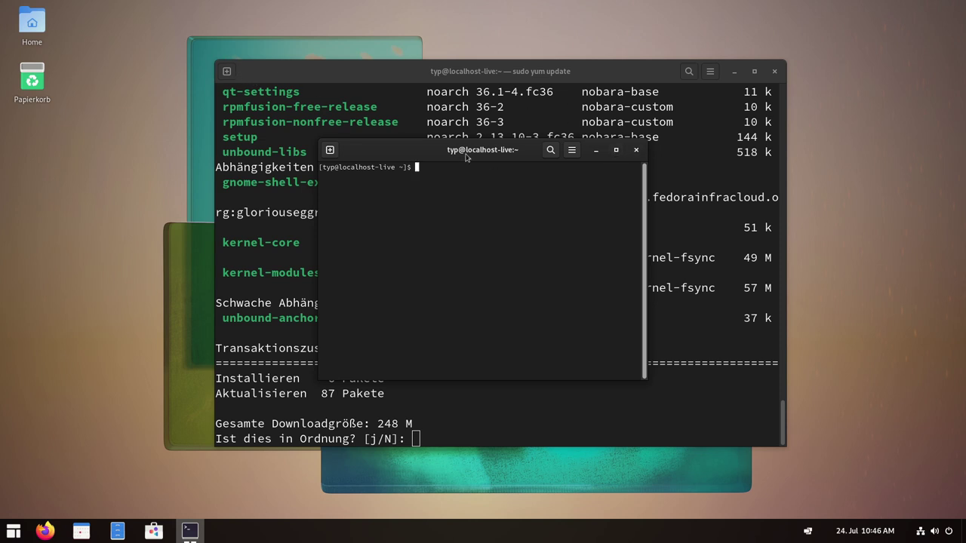
{"action": "type", "text": "uname -r"}
{"action": "key", "text": "Return"}
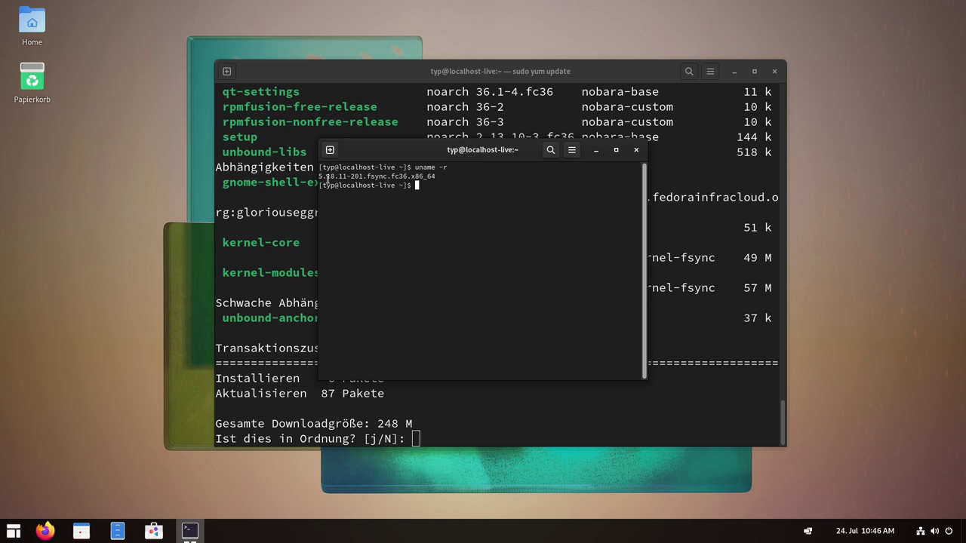
Move the new window right and highlight 'fsync' in the kernel version.
{"action": "left_click_drag", "start_coordinate": [430, 150], "coordinate": [552, 153]}
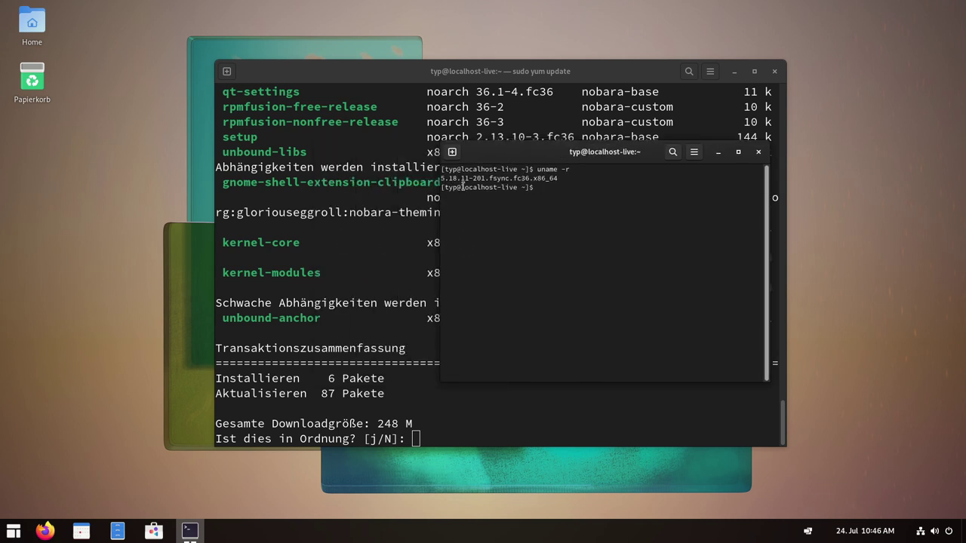
{"action": "left_click_drag", "start_coordinate": [490, 178], "coordinate": [514, 179]}
{"action": "left_click", "coordinate": [485, 193]}
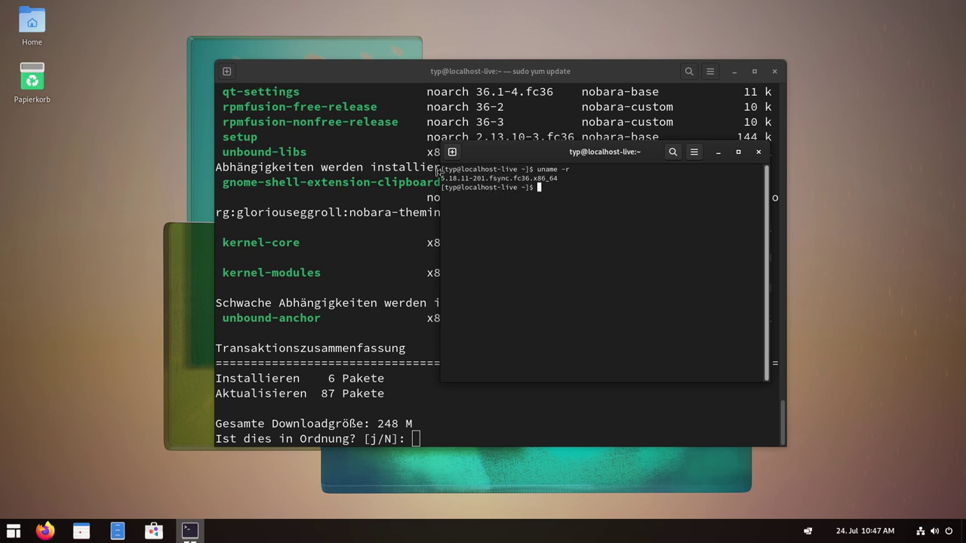